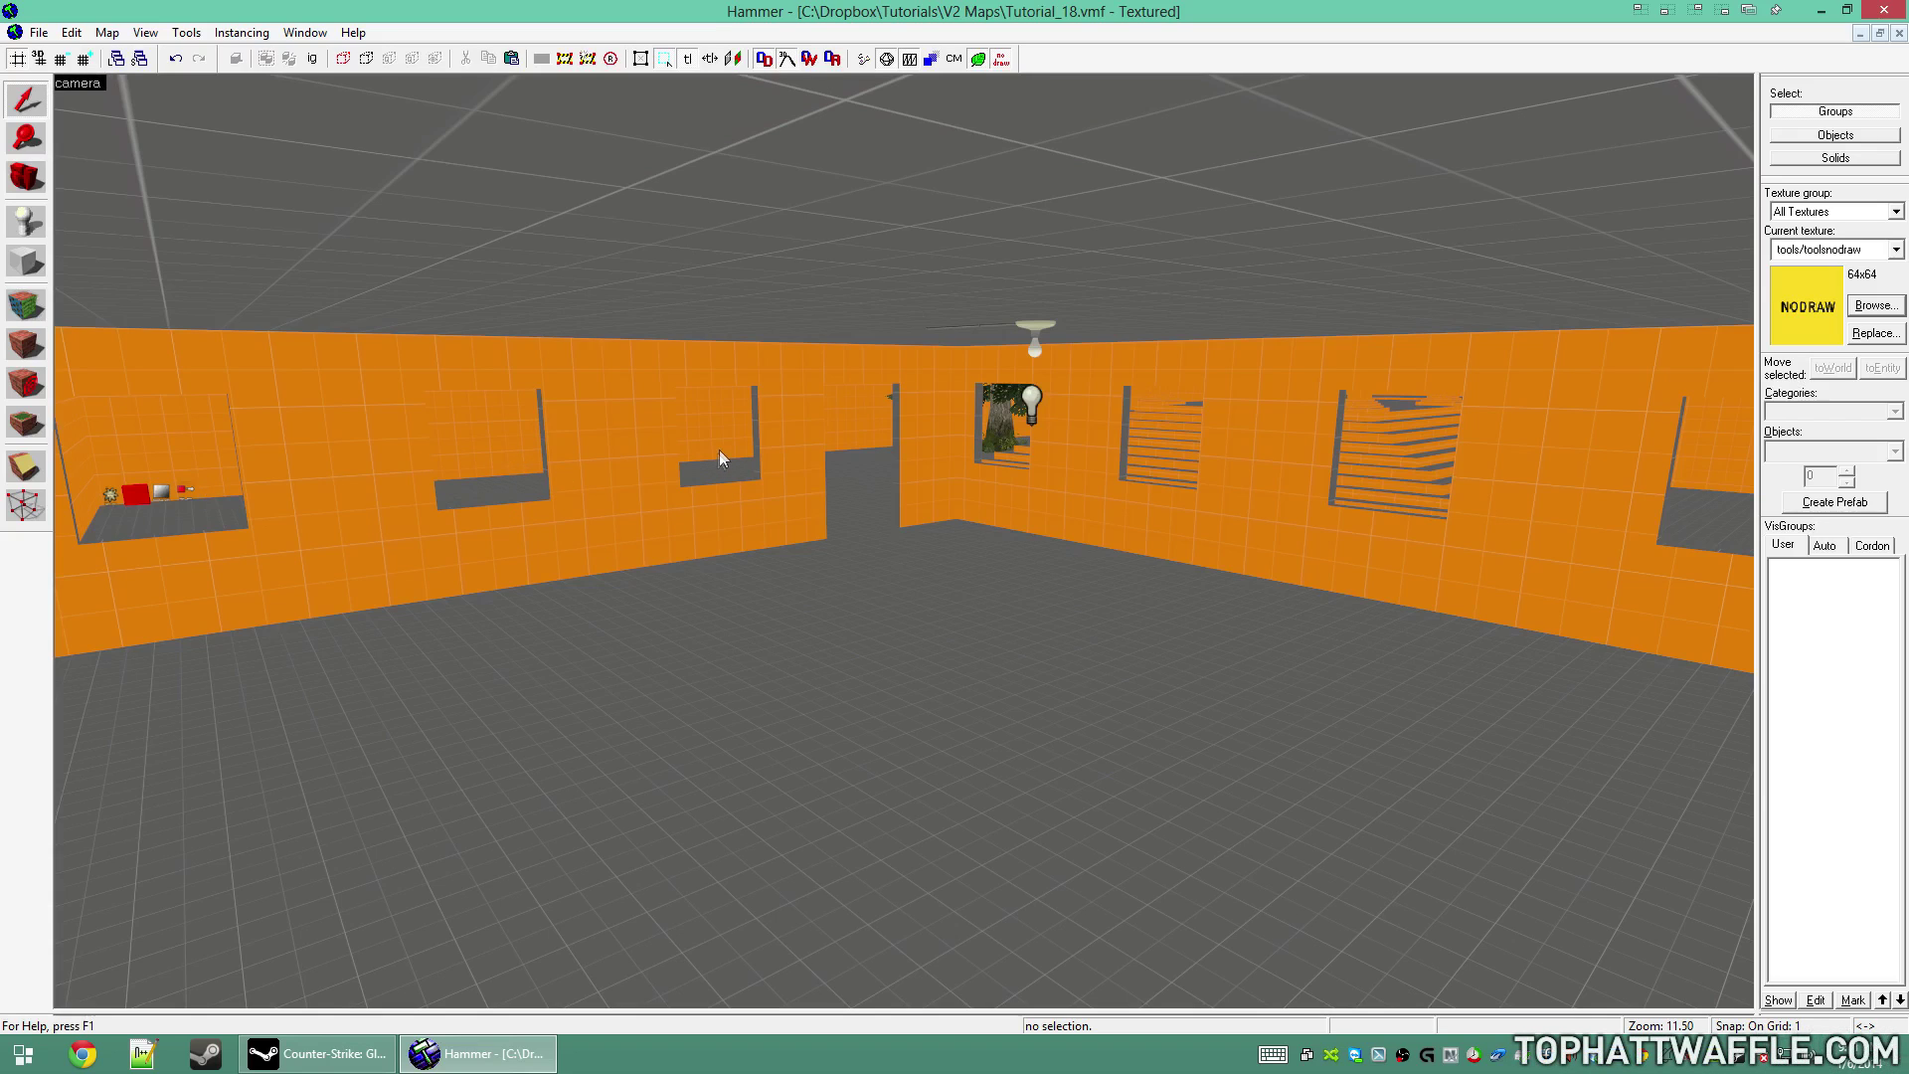
Draw a thin block brush about 2 by 54 by 91 units over a window opening of the orange room
key(shift+z)
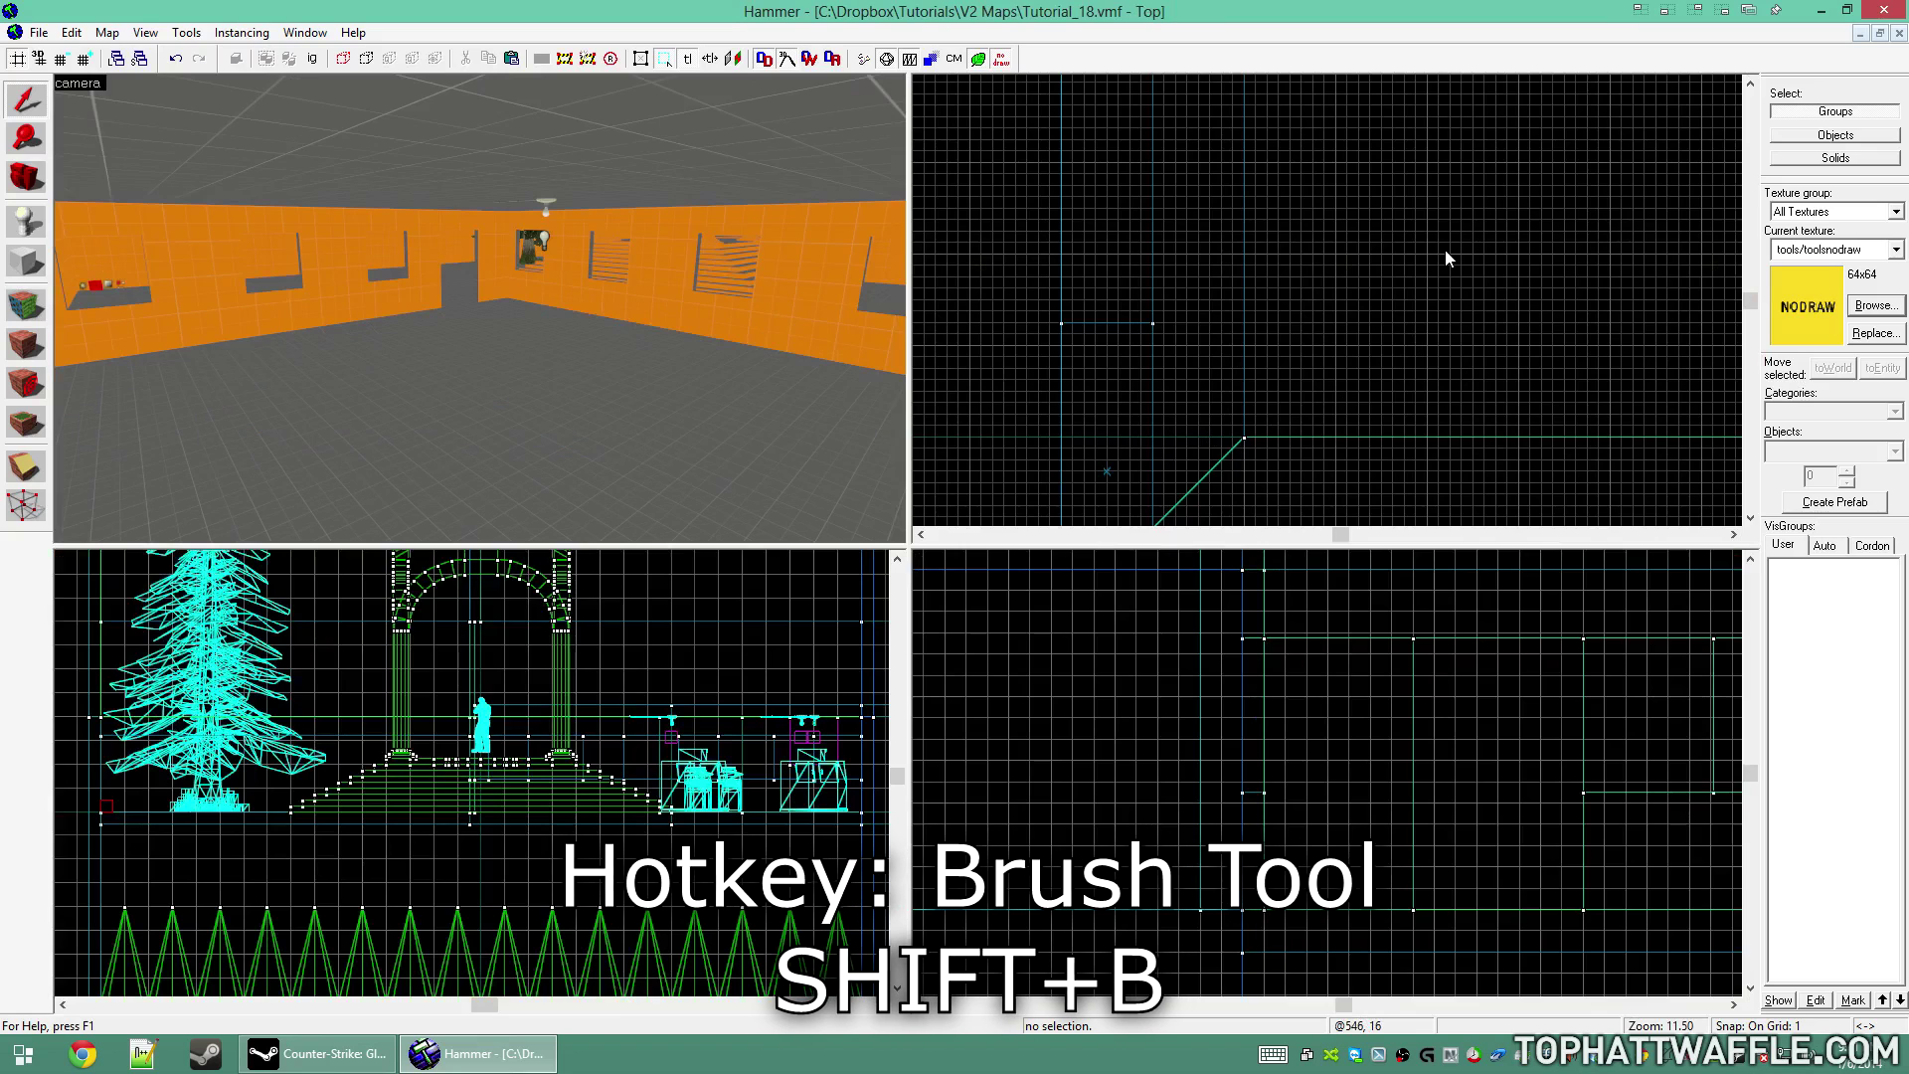
key(shift+b)
scroll(1285, 343, down, 1)
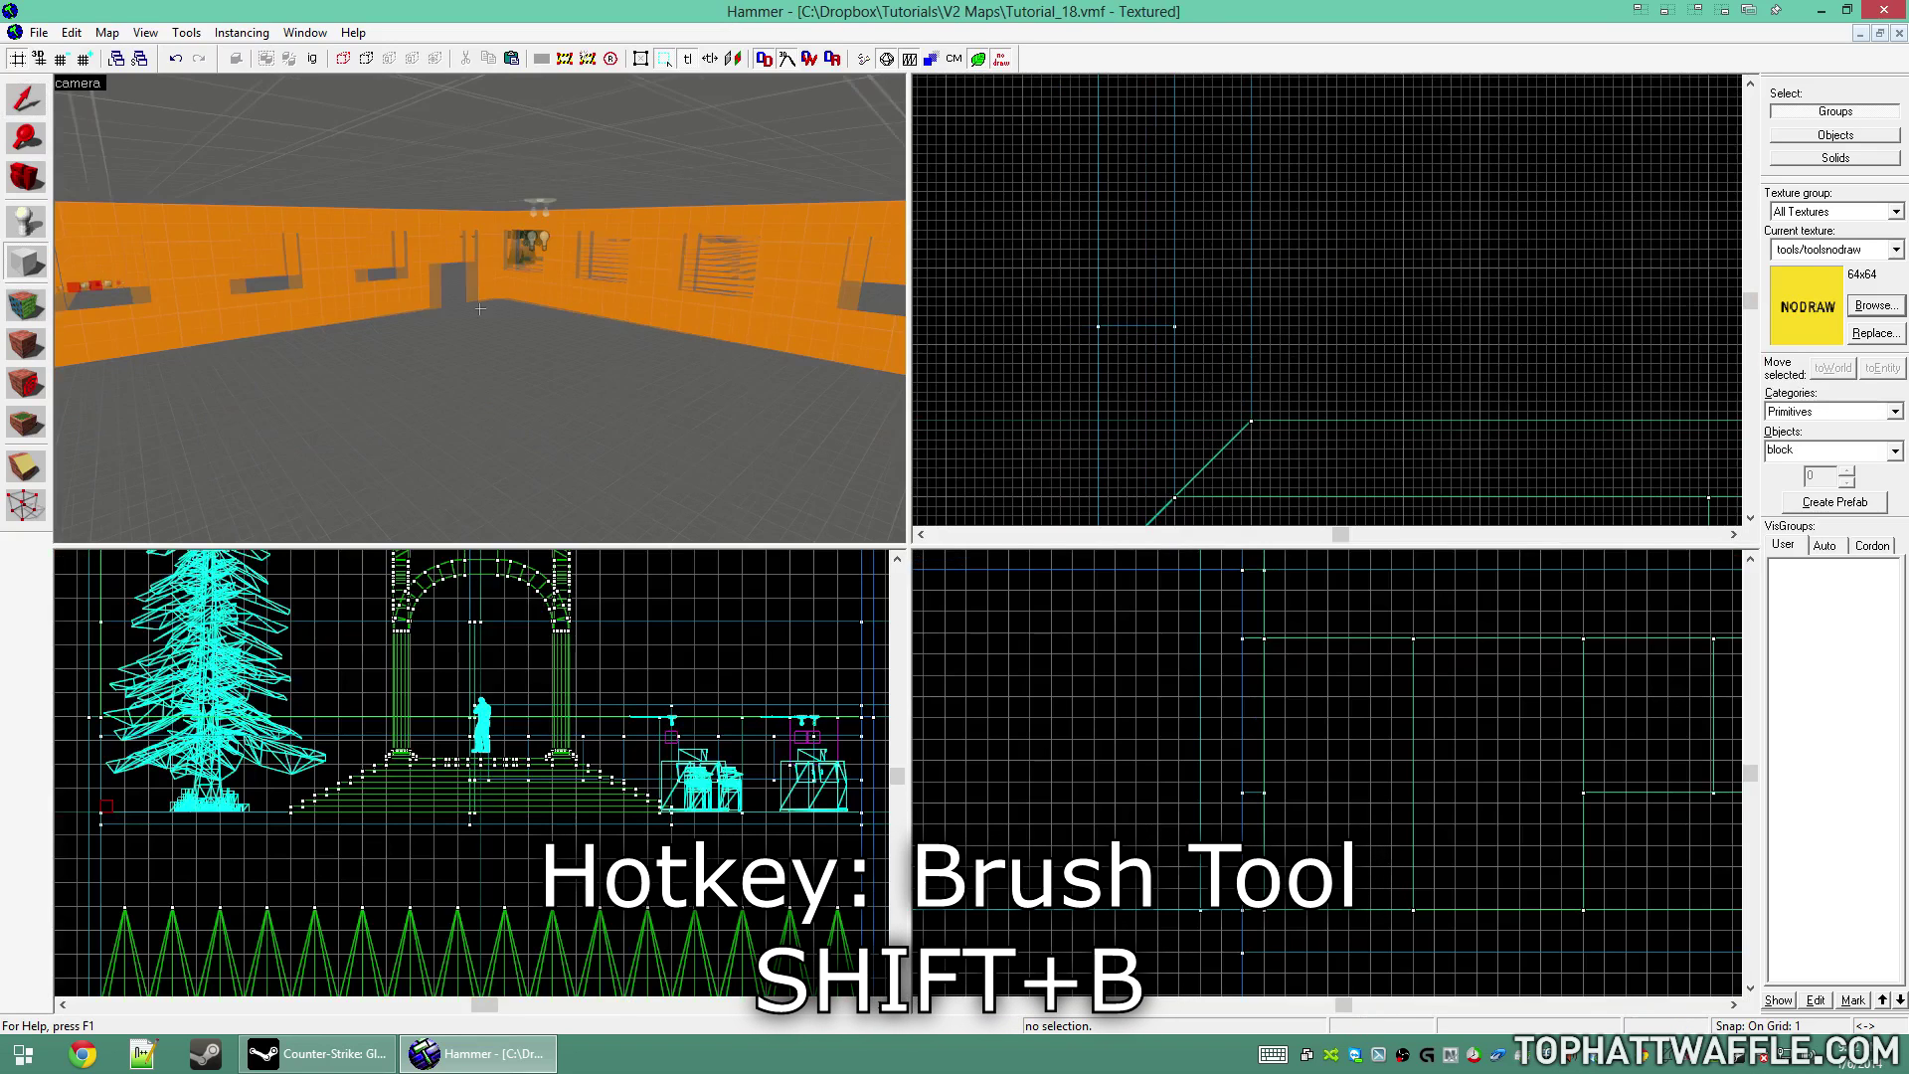
key(z)
key(z)
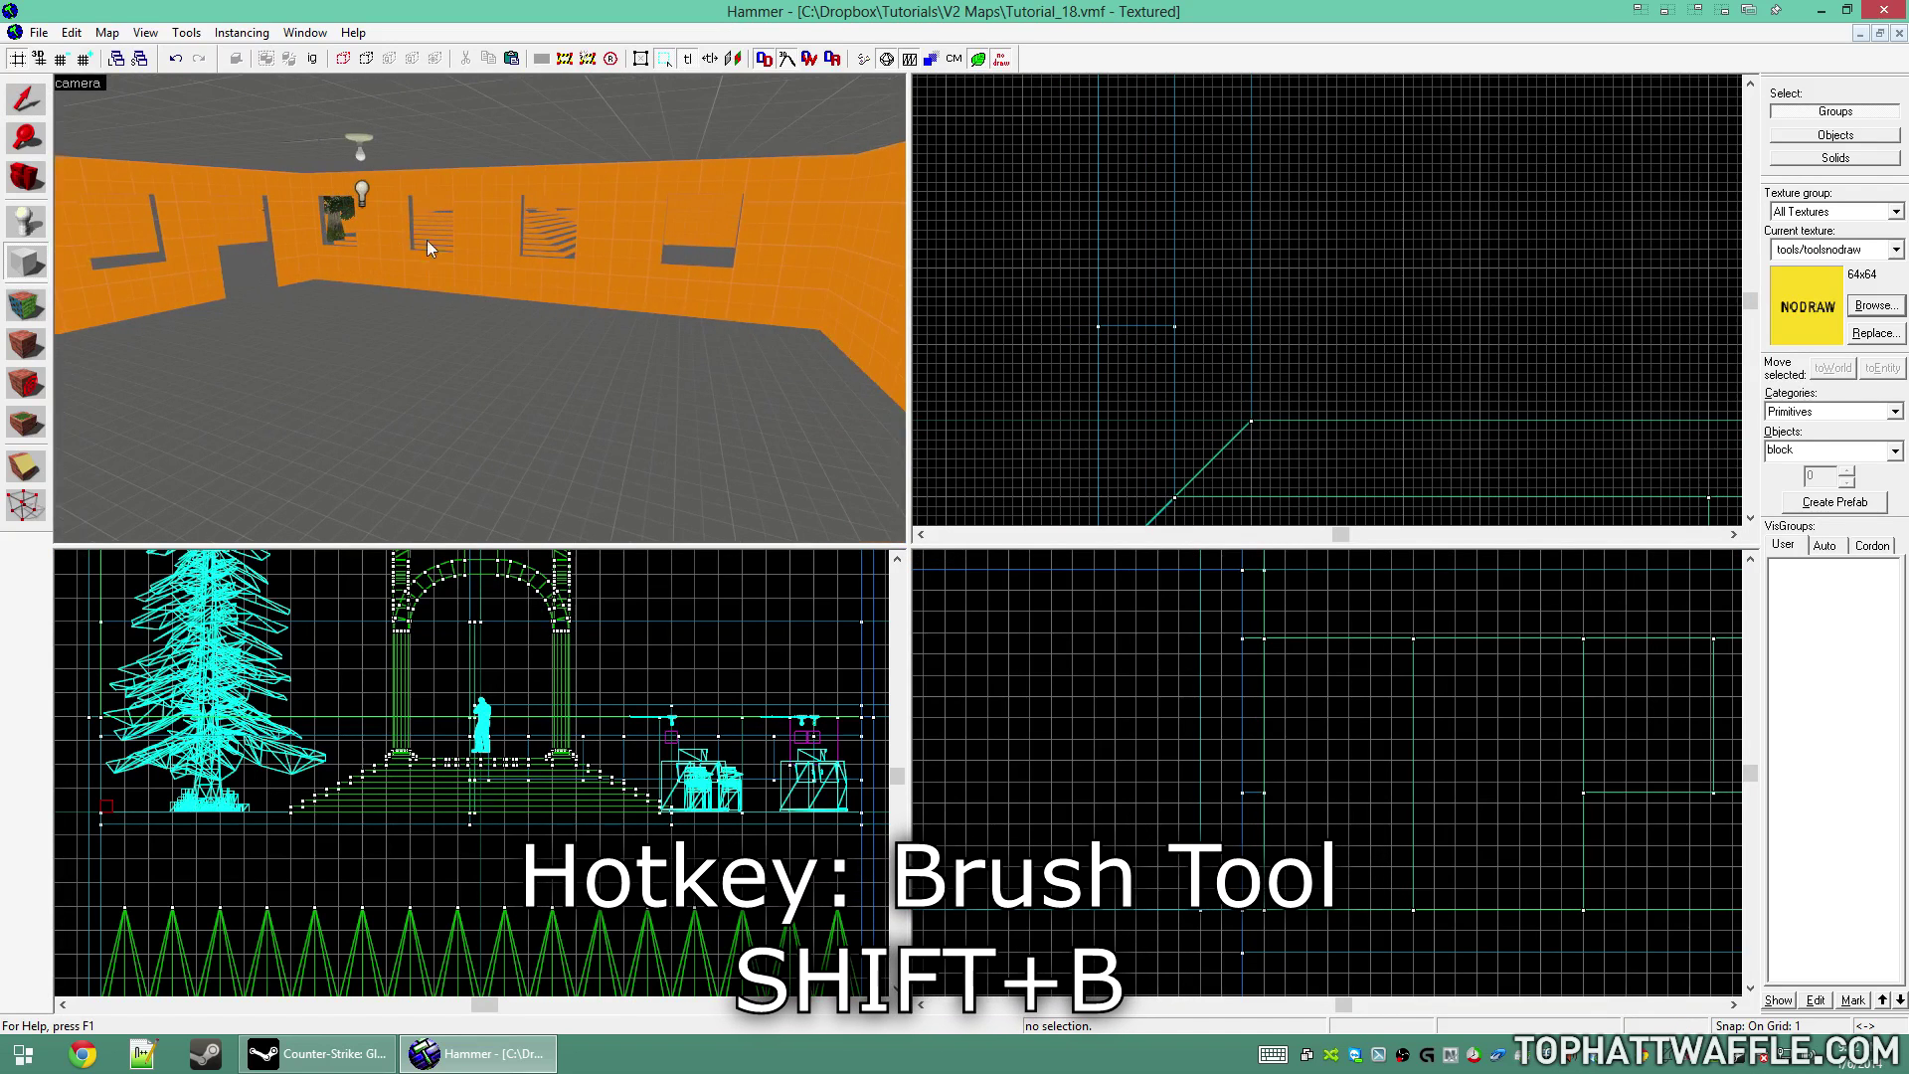
drag(1250, 350, 1295, 391)
key(Return)
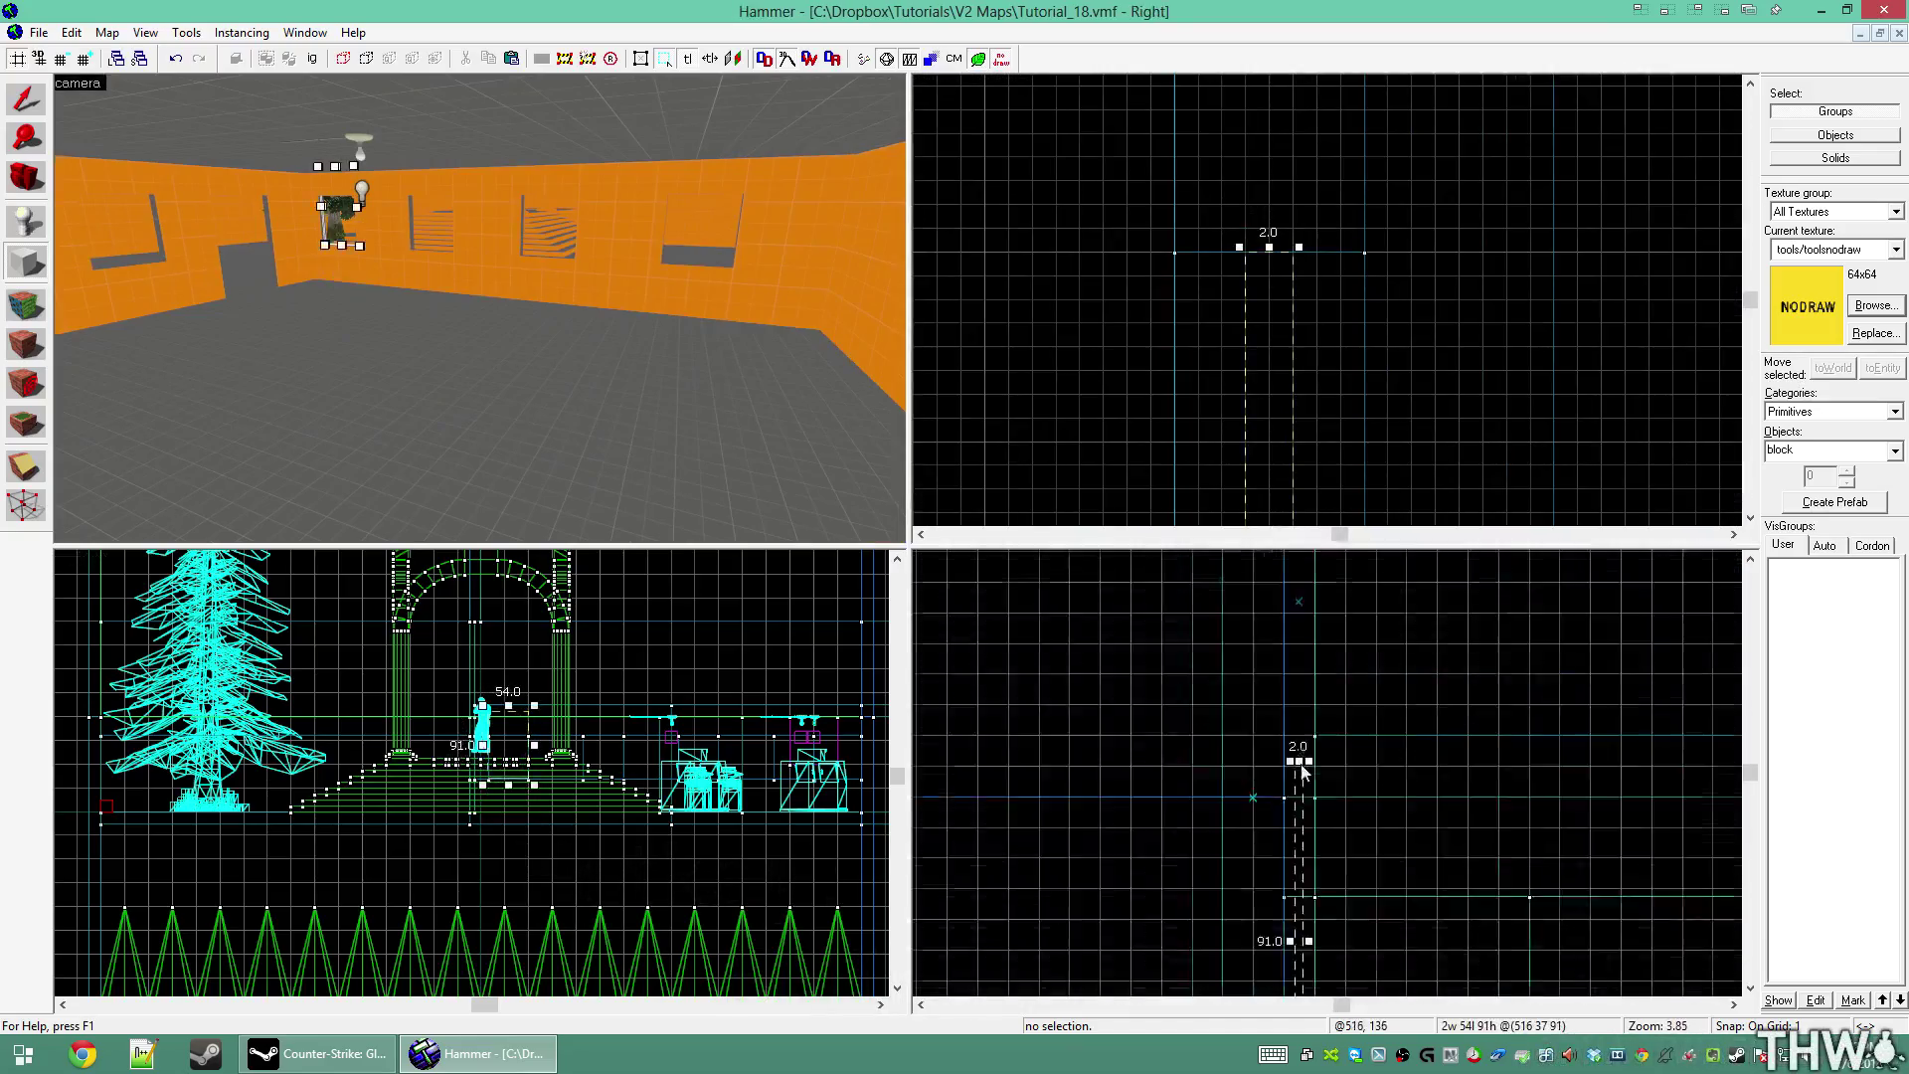
Texture the window brush with cs_assault/metalwall002a at 0.25 scale
key(ctrl+shift+e)
key(shift+a)
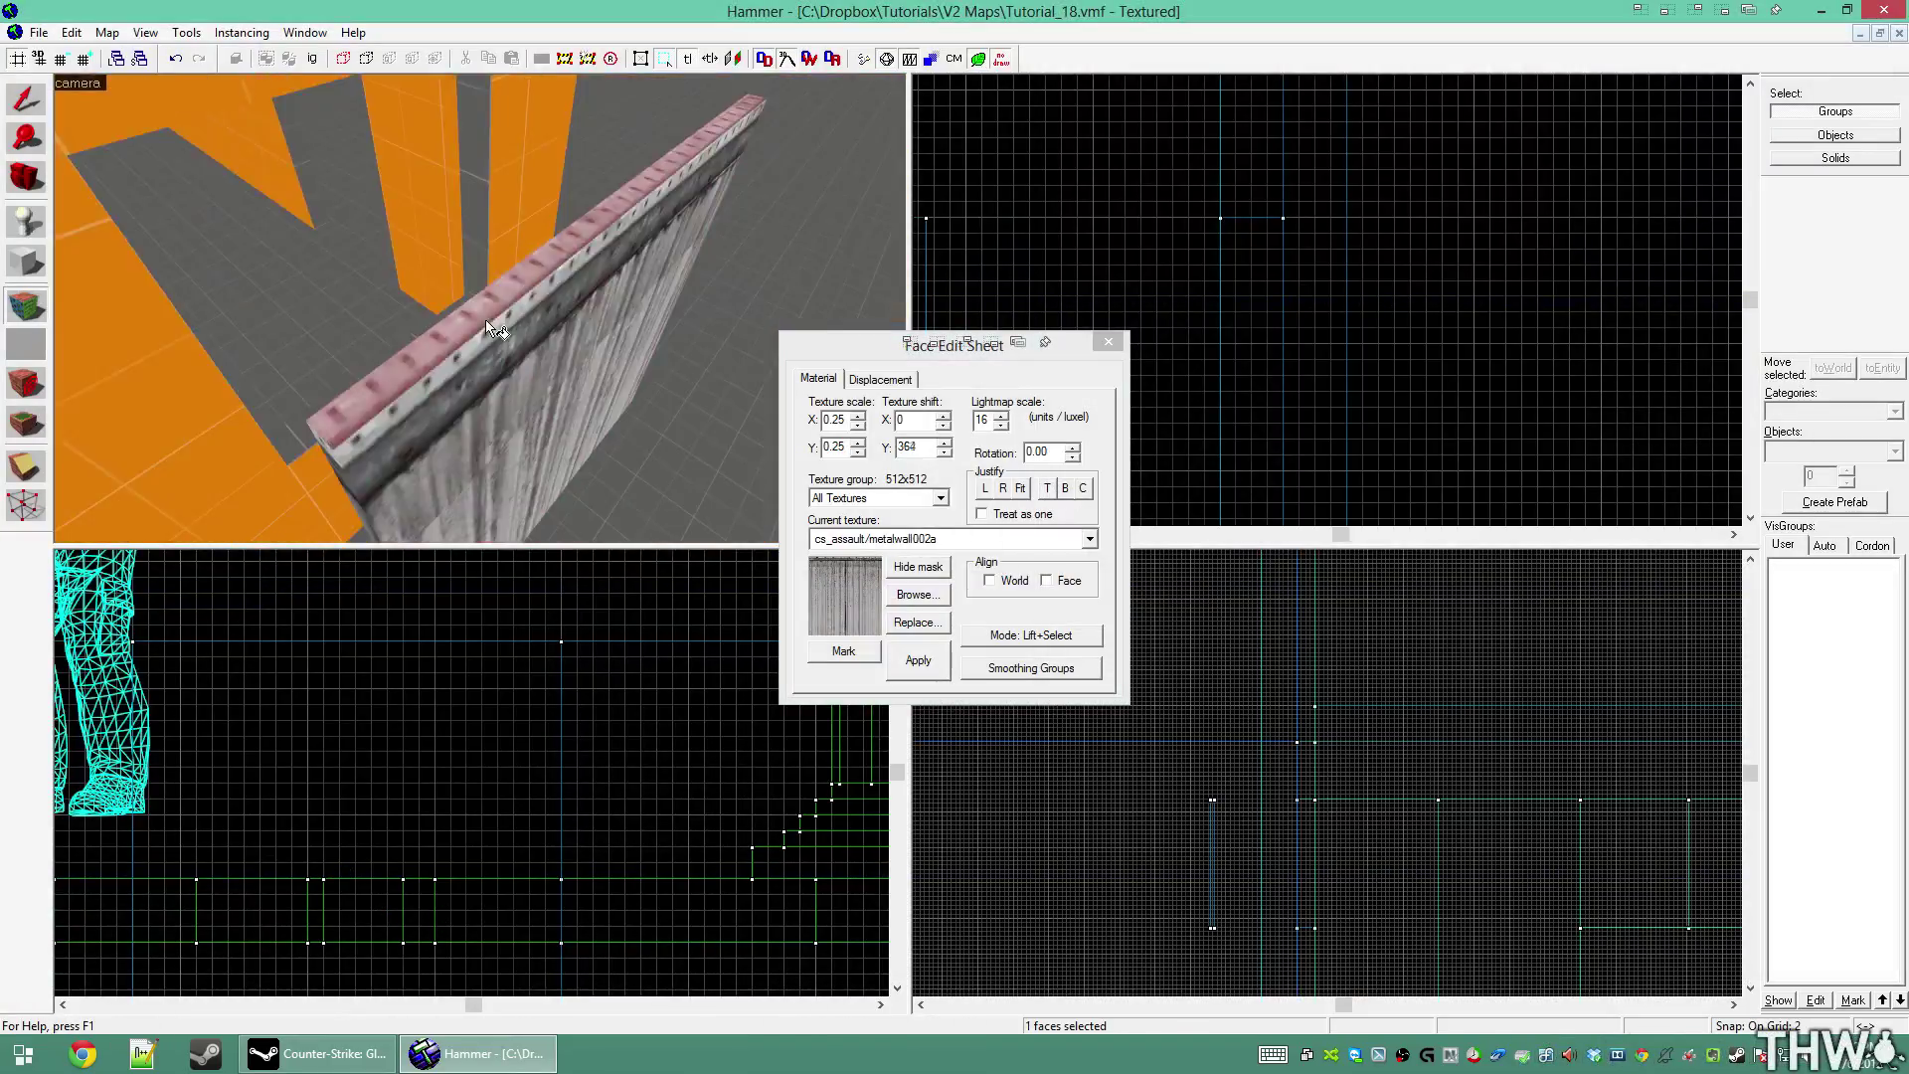
key(shift+s)
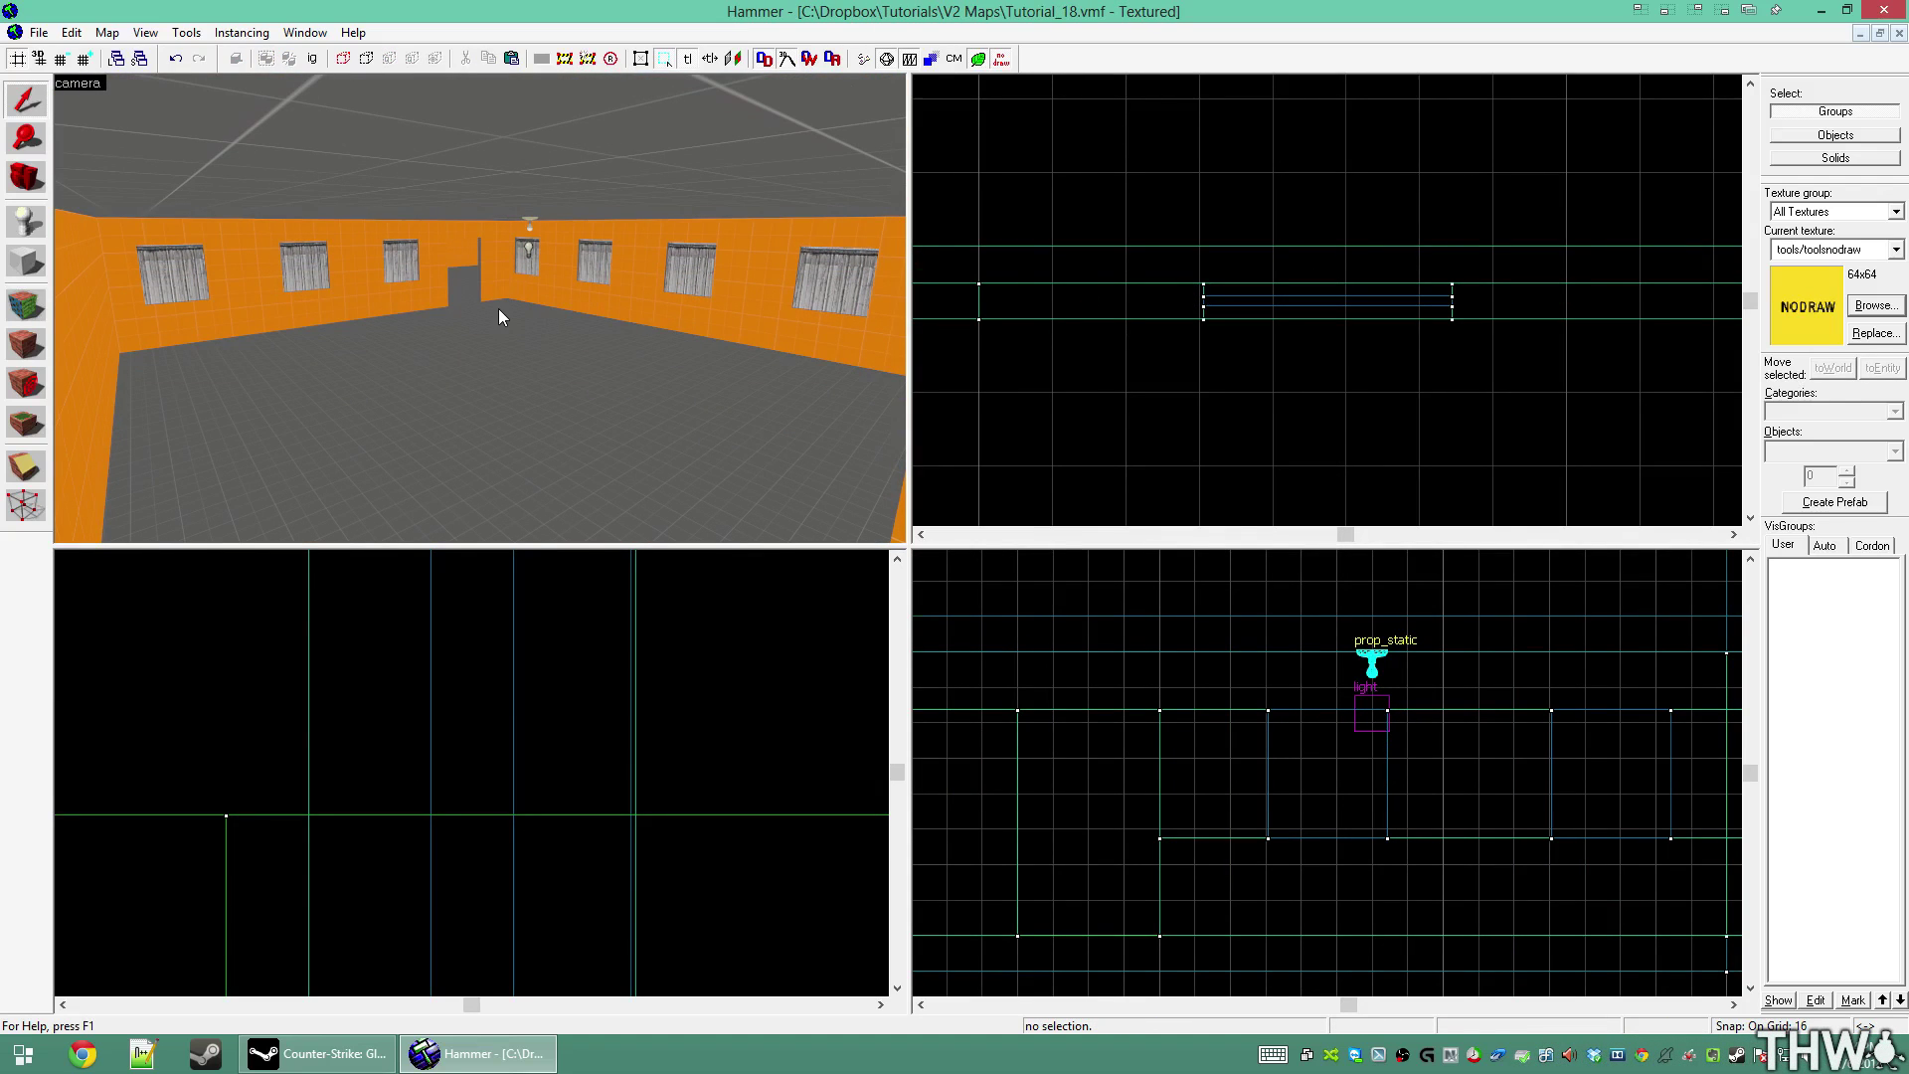
Select all seven window shutter brushes and tie them to one entity of class func_movelinear
click(187, 284)
ctrl+click(304, 266)
ctrl+click(414, 270)
ctrl+click(527, 261)
ctrl+click(595, 264)
ctrl+click(696, 281)
ctrl+click(833, 299)
key(z)
key(w)
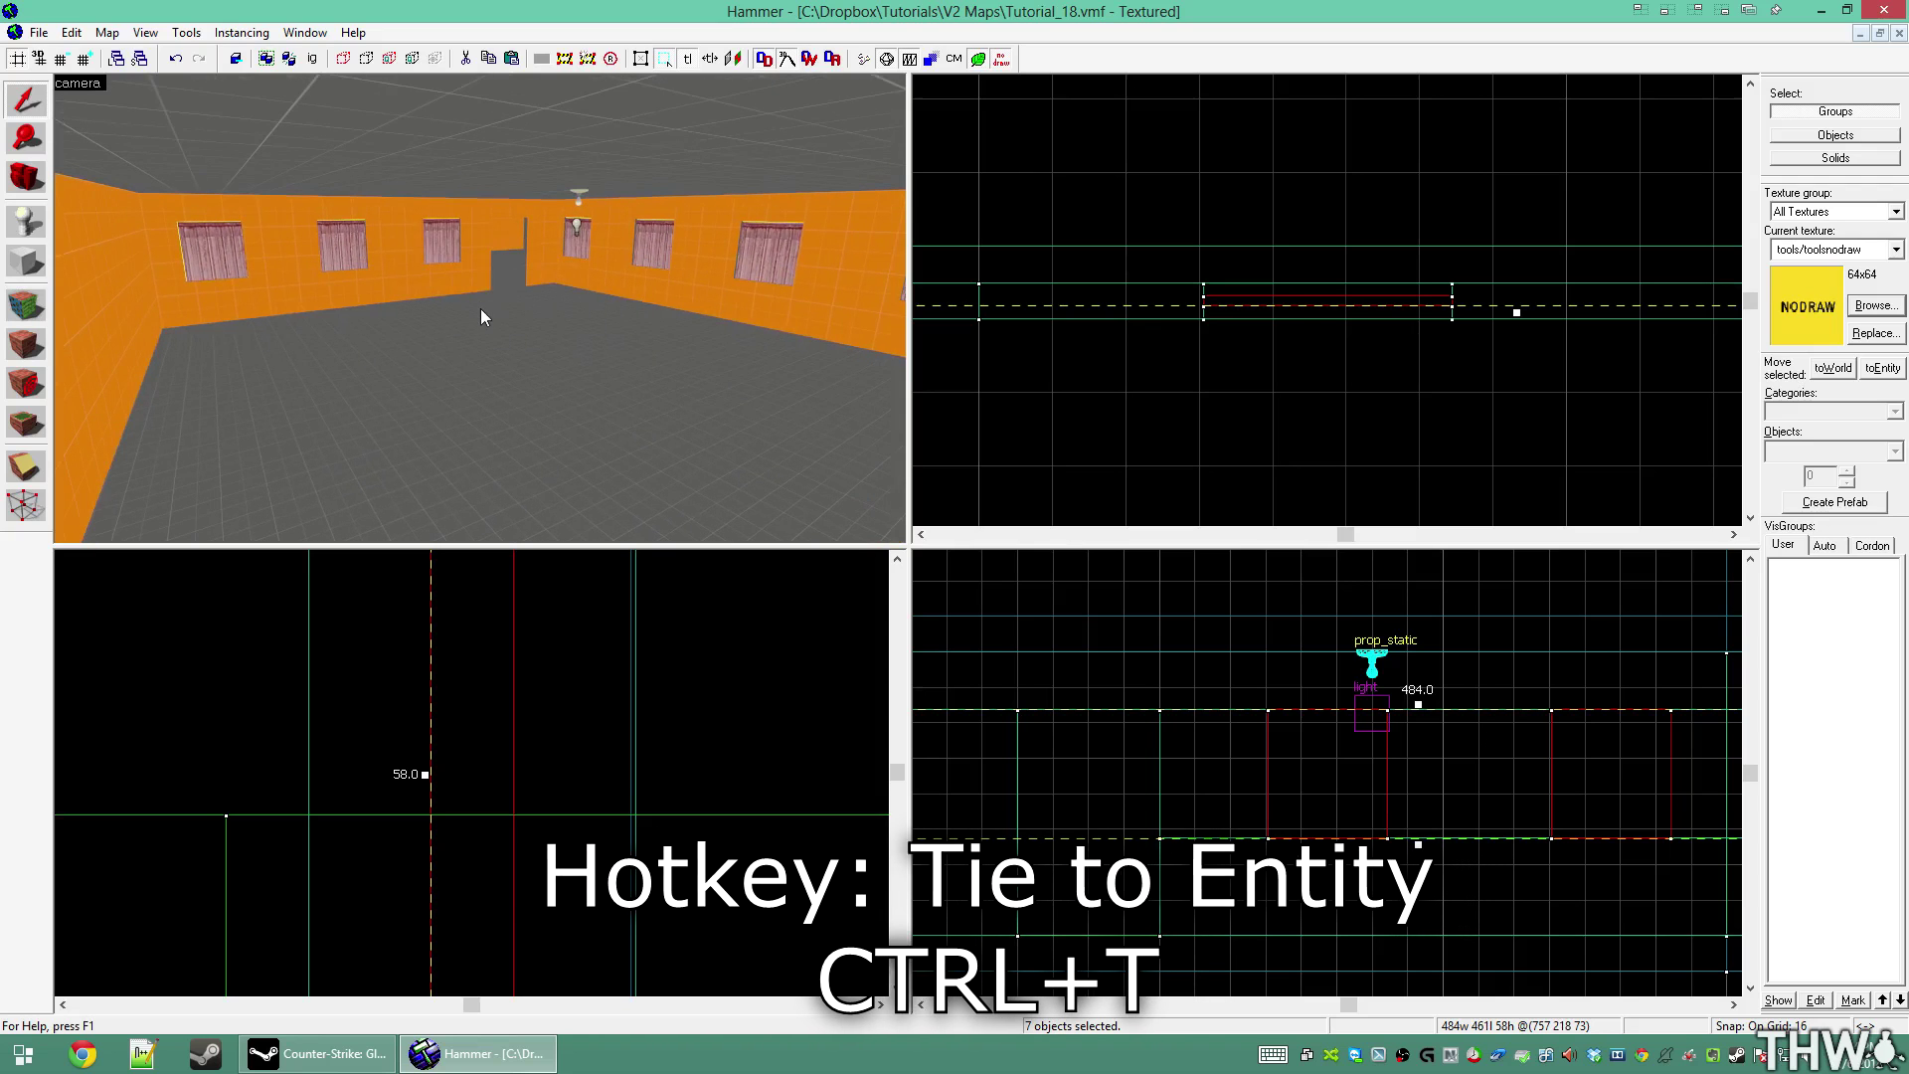
key(ctrl+t)
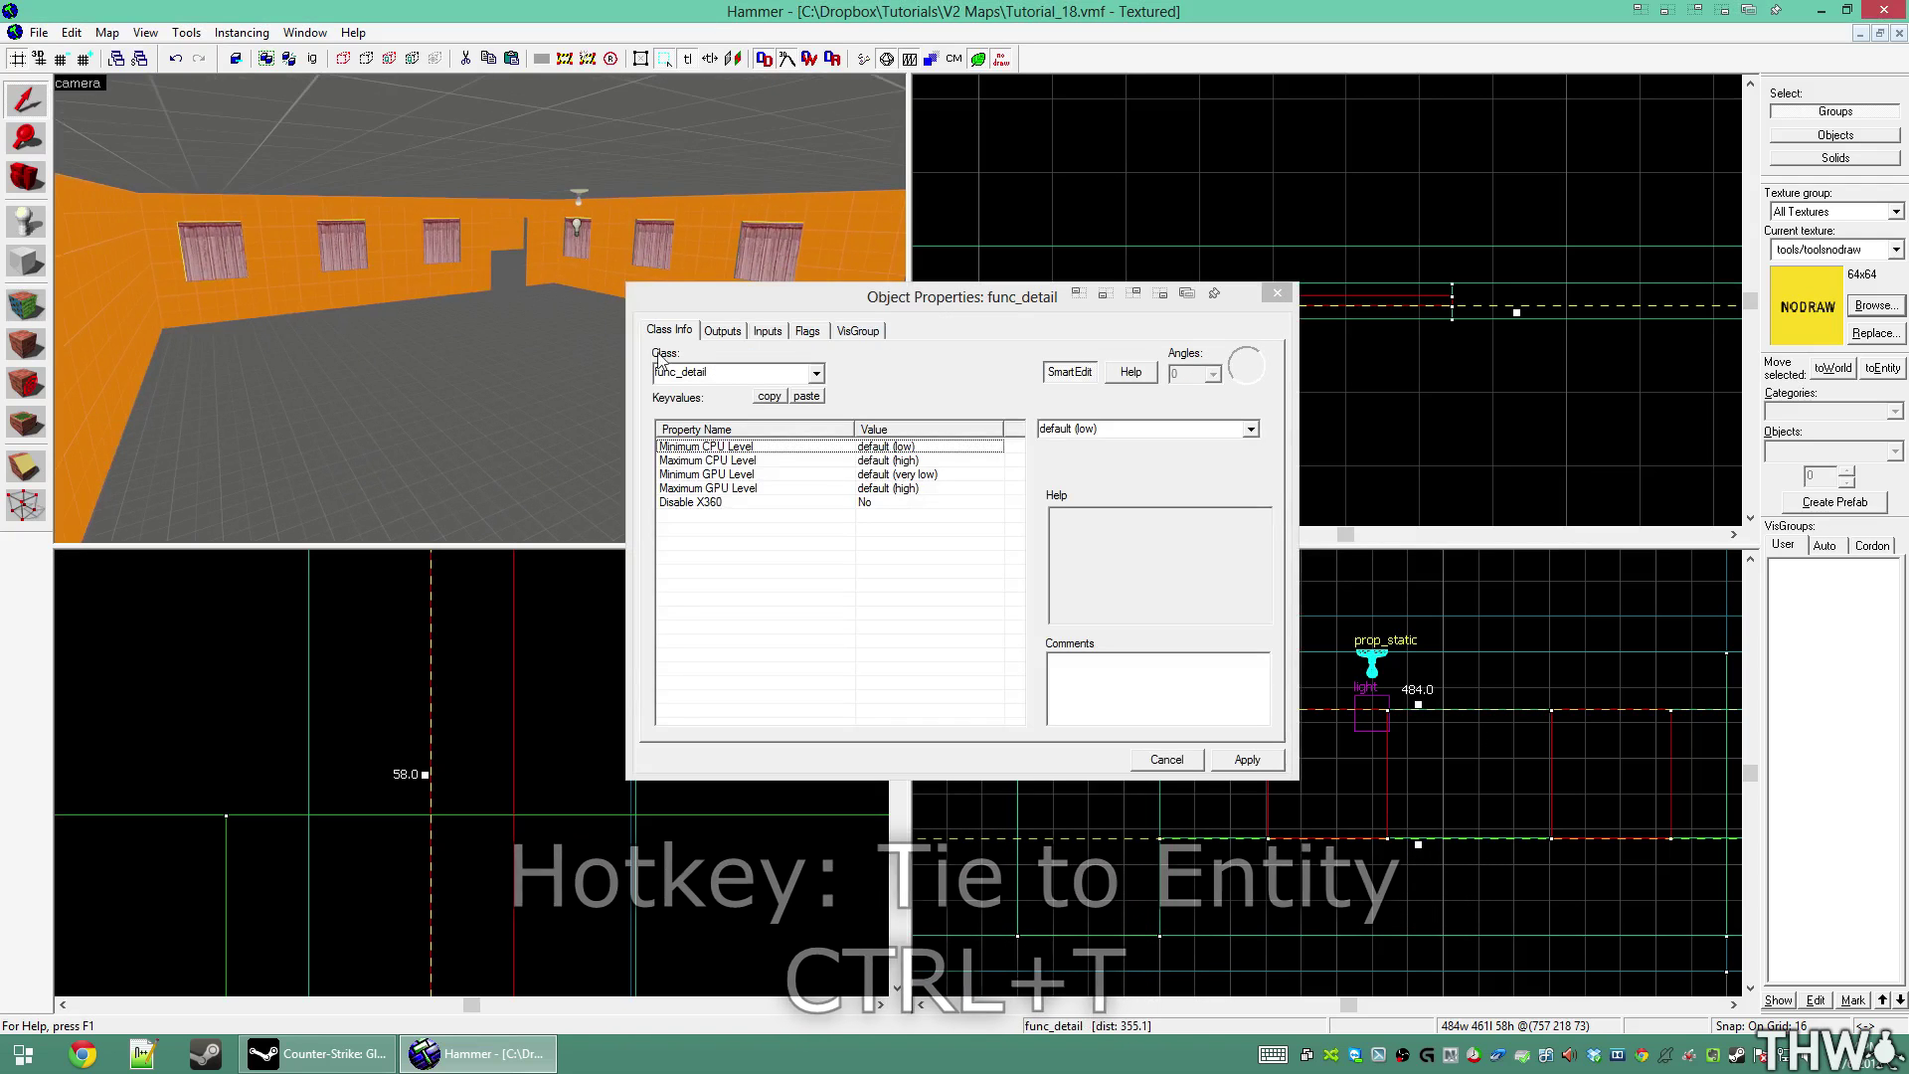
click(740, 373)
text(funcm)
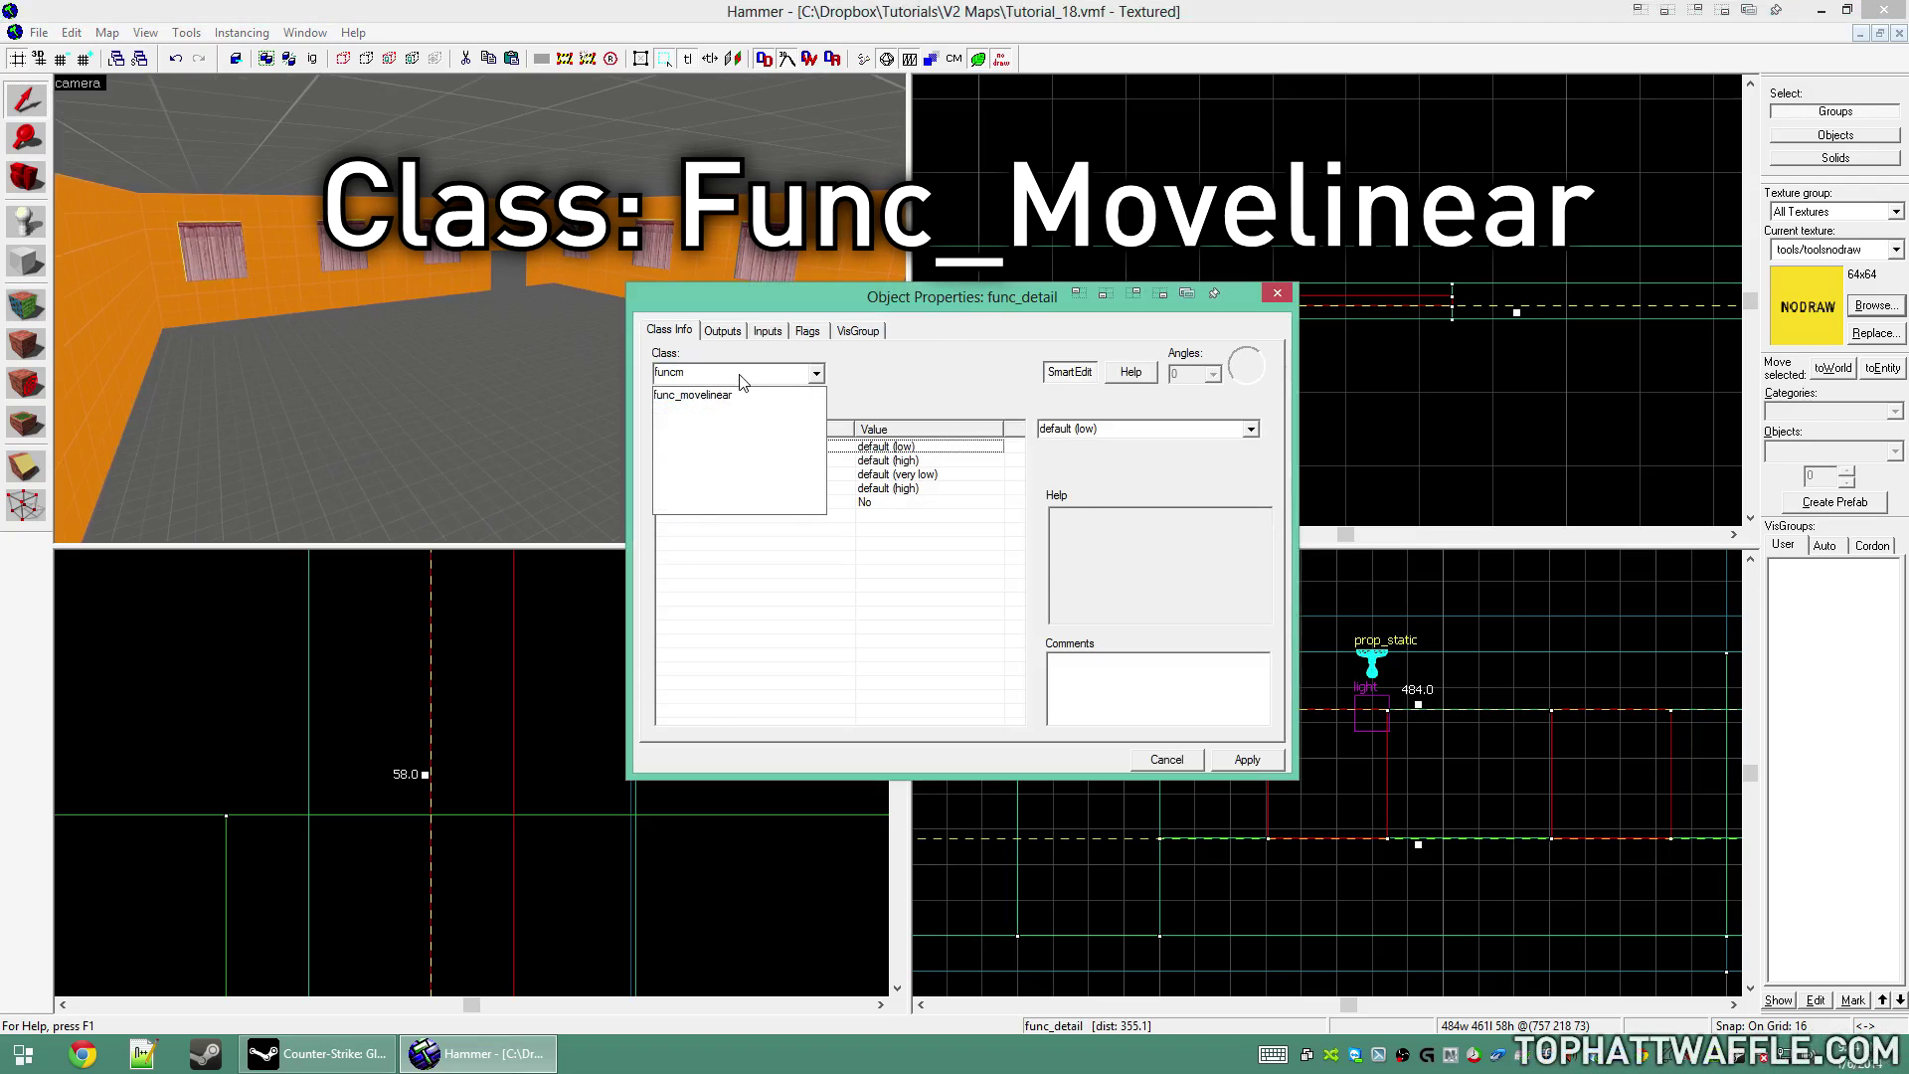
key(Return)
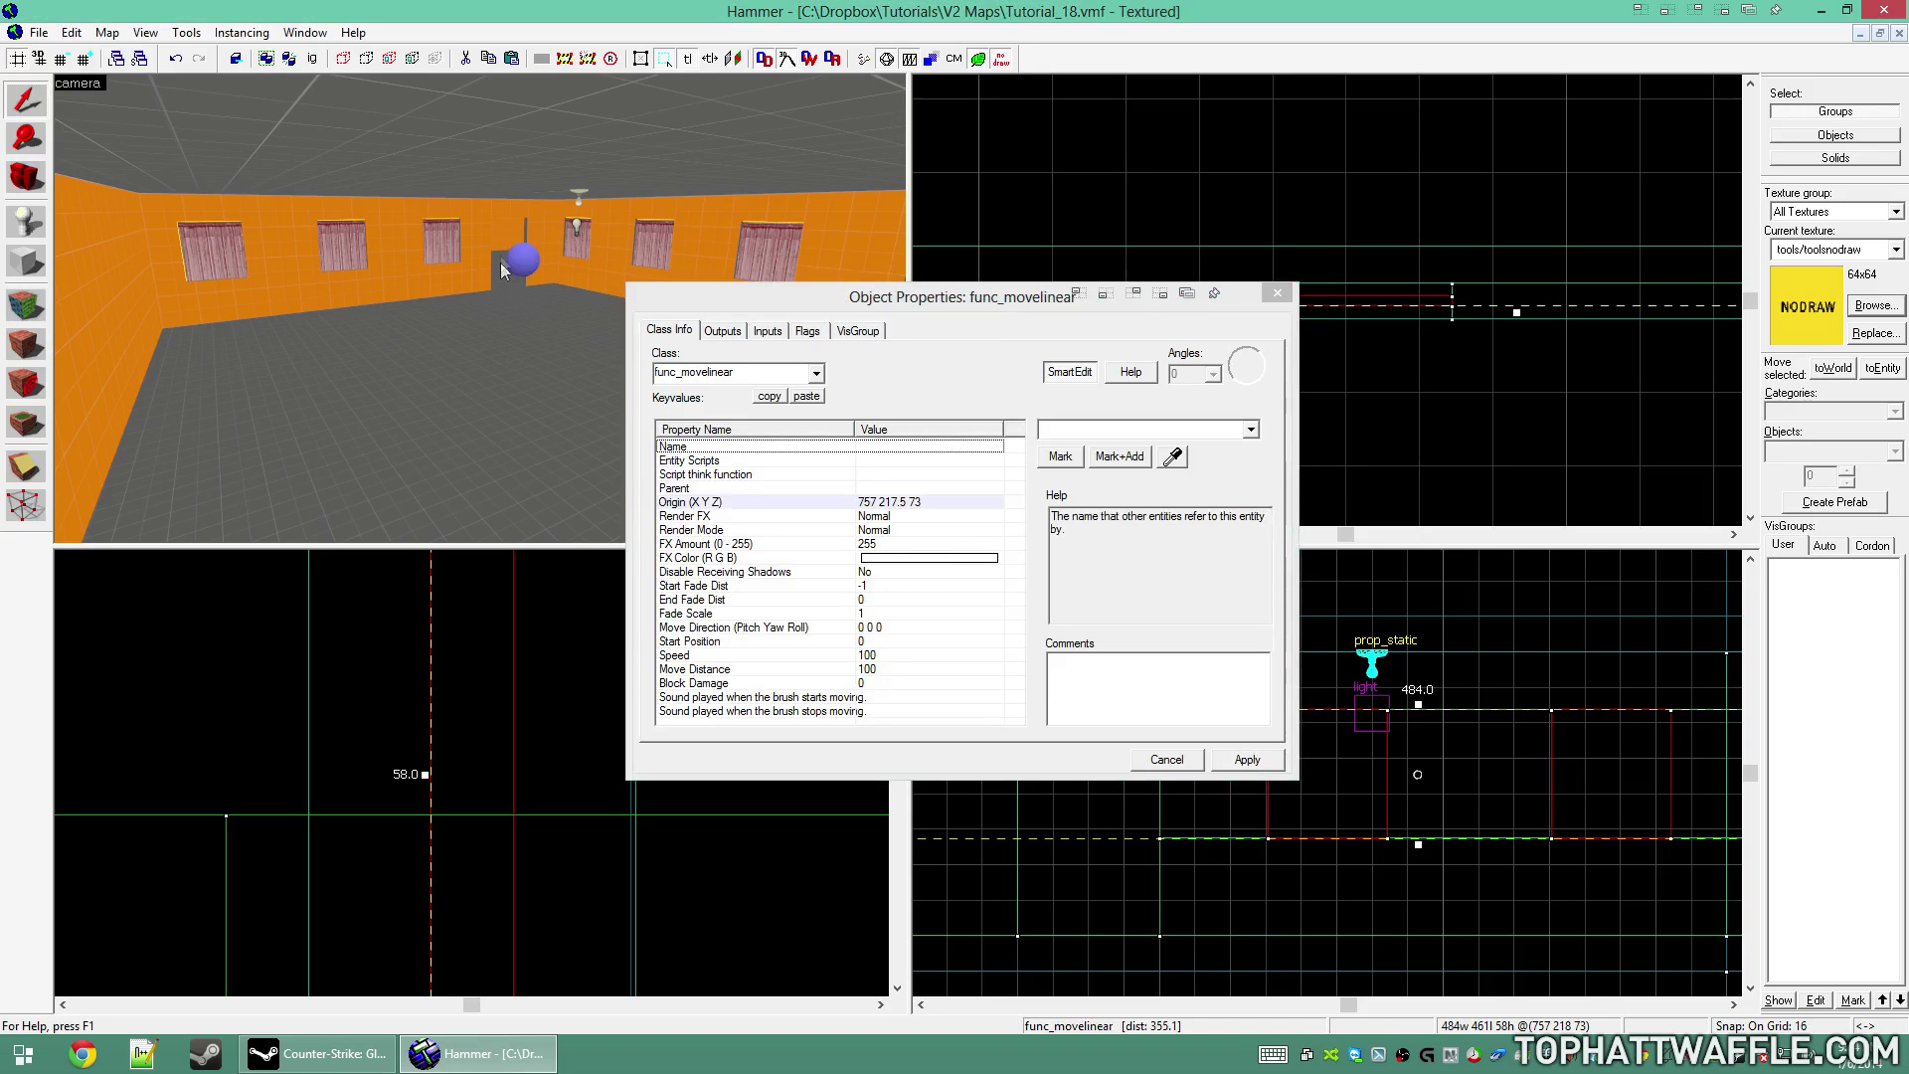
Name the func_movelinear entity Windows_98
scroll(1453, 306, down, 7)
scroll(1467, 354, down, 2)
scroll(1466, 207, up, 2)
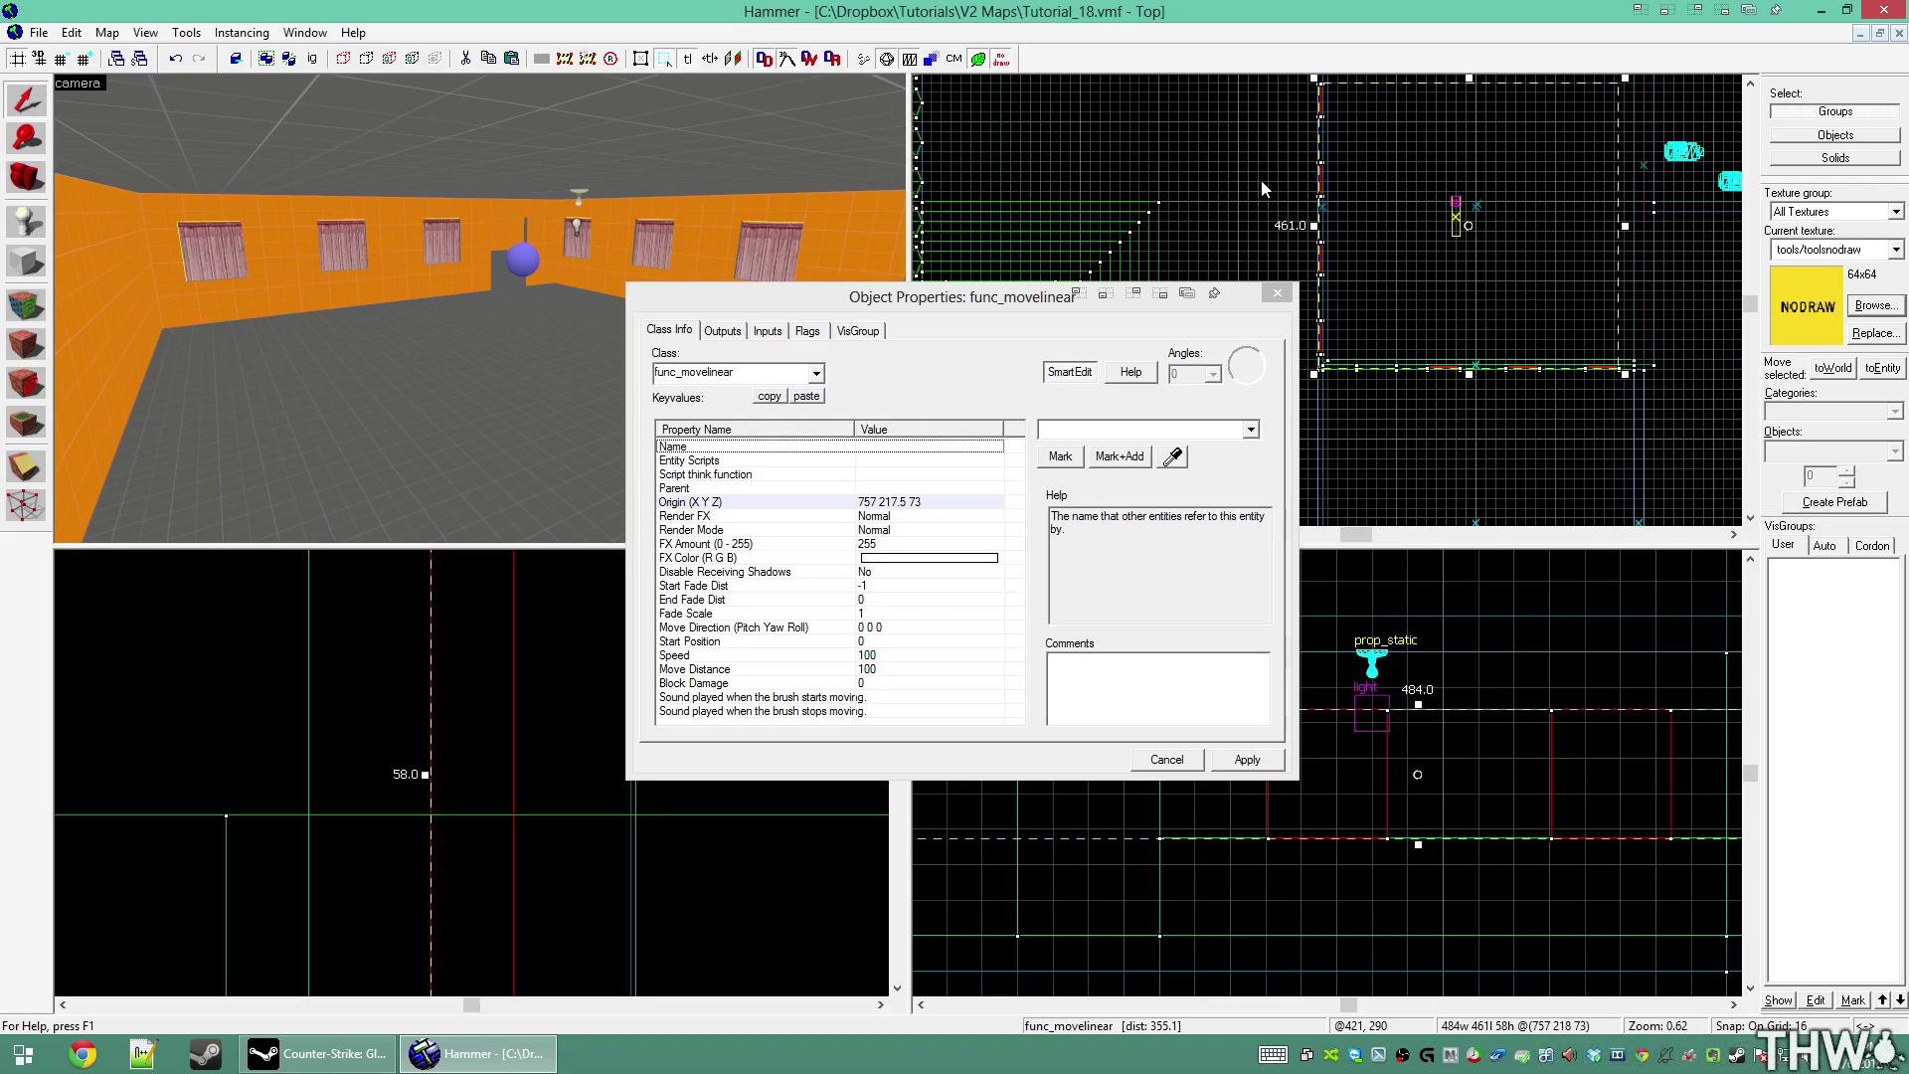
click(1053, 429)
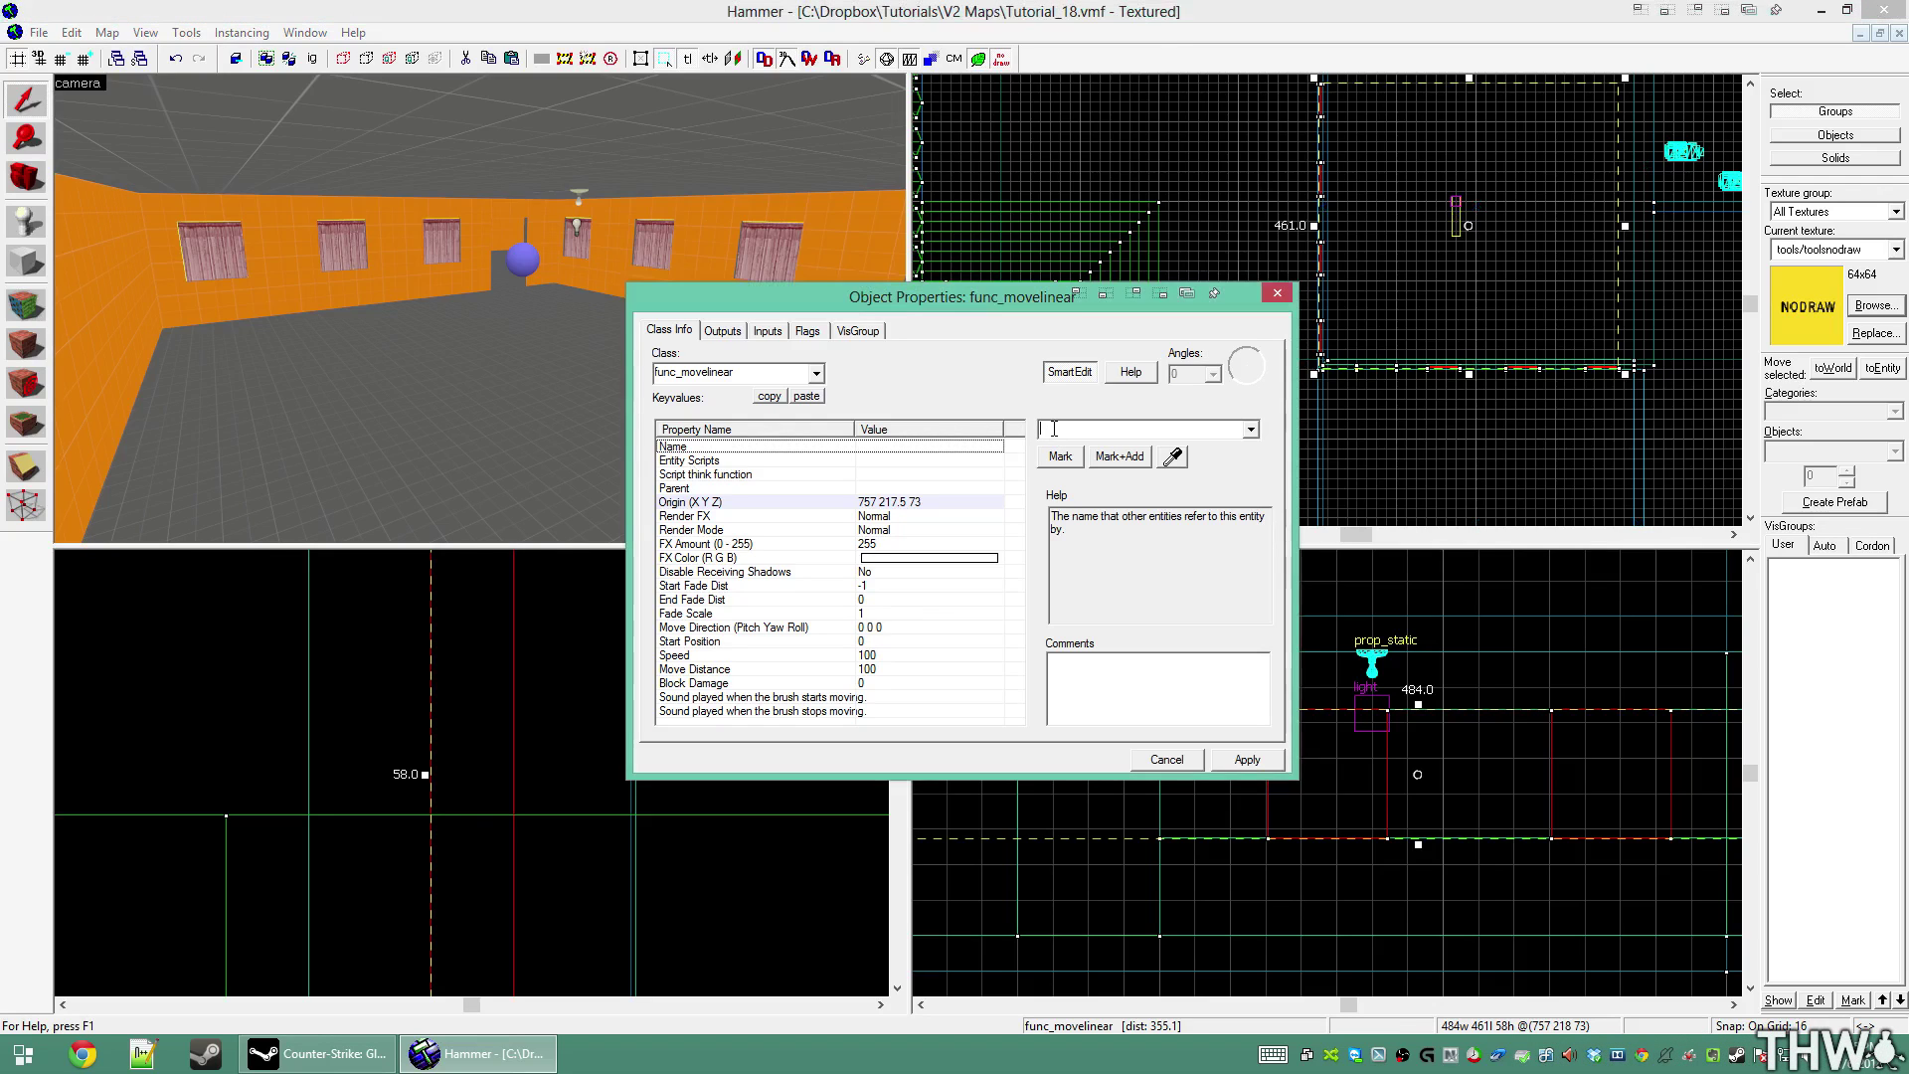
text(Windows)
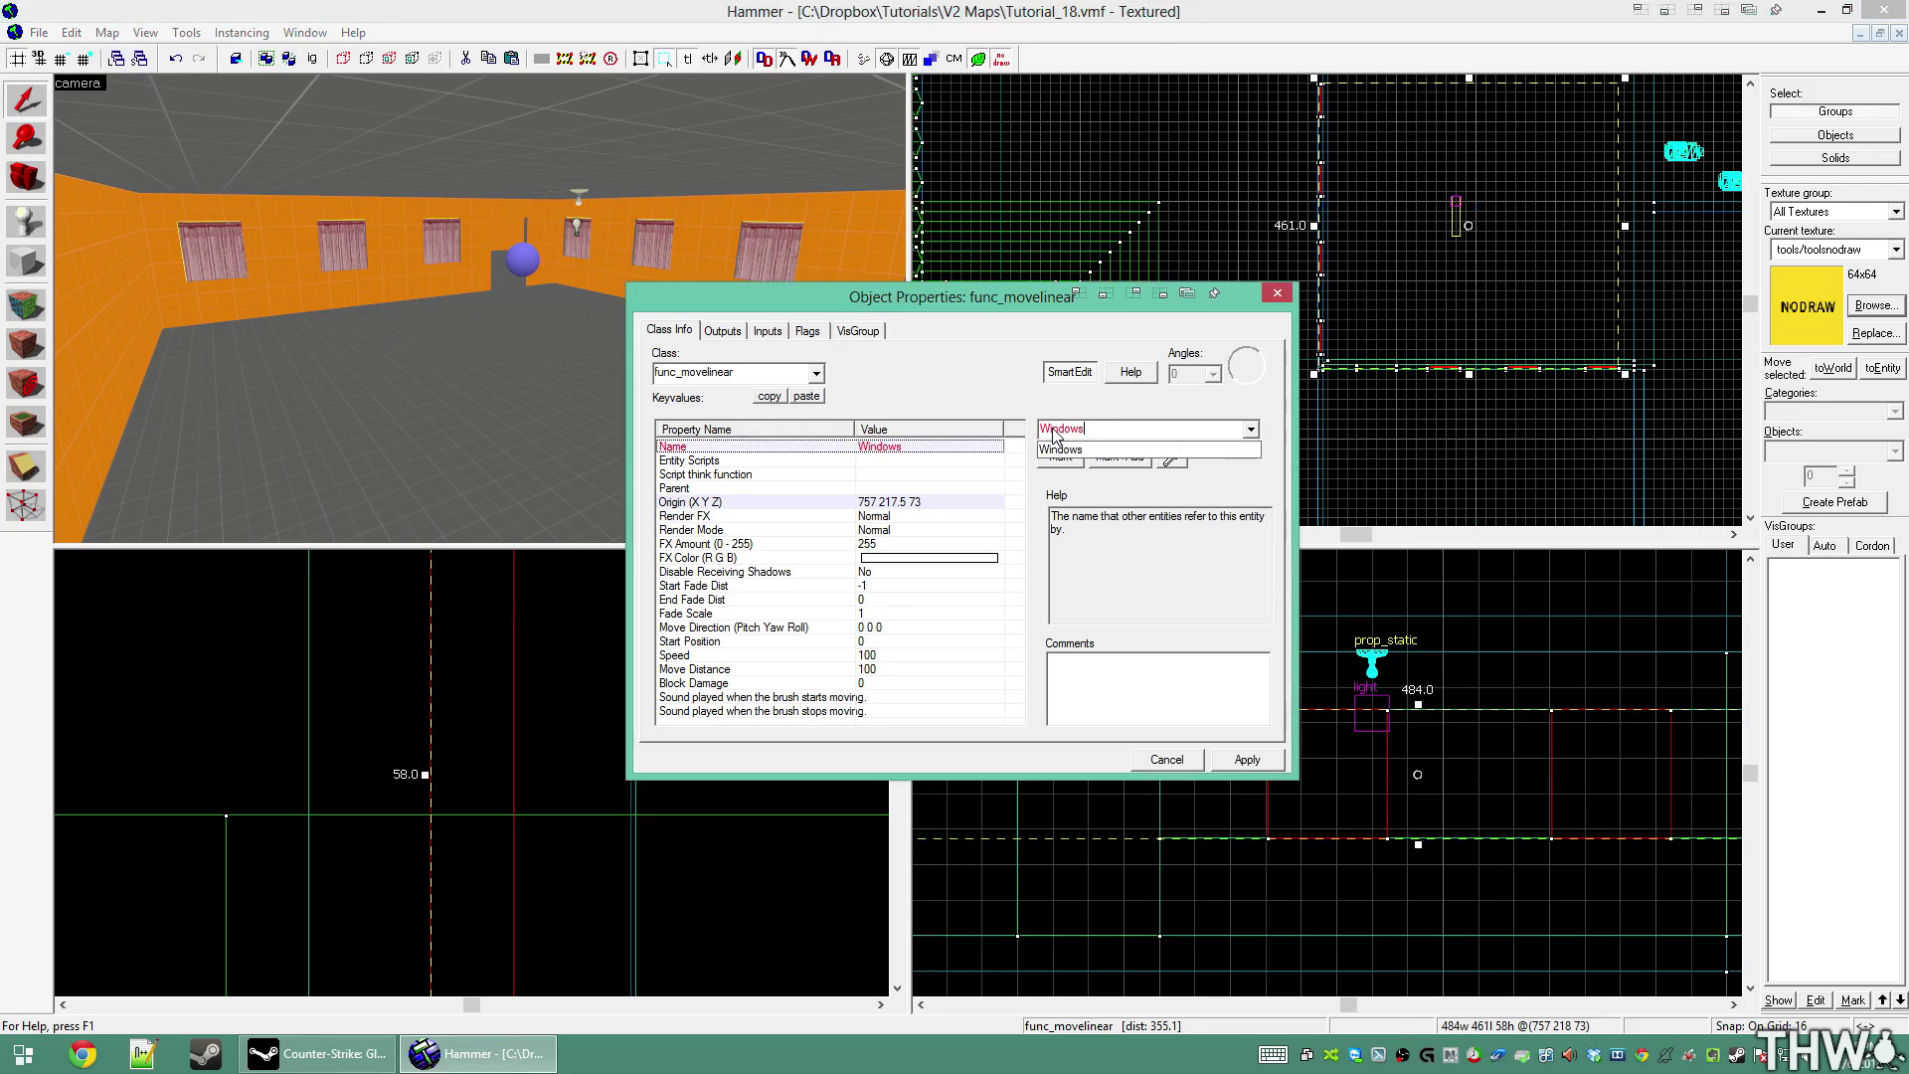
text(_98)
key(Return)
Set the shutter entity's move direction to Down and apply it
click(875, 558)
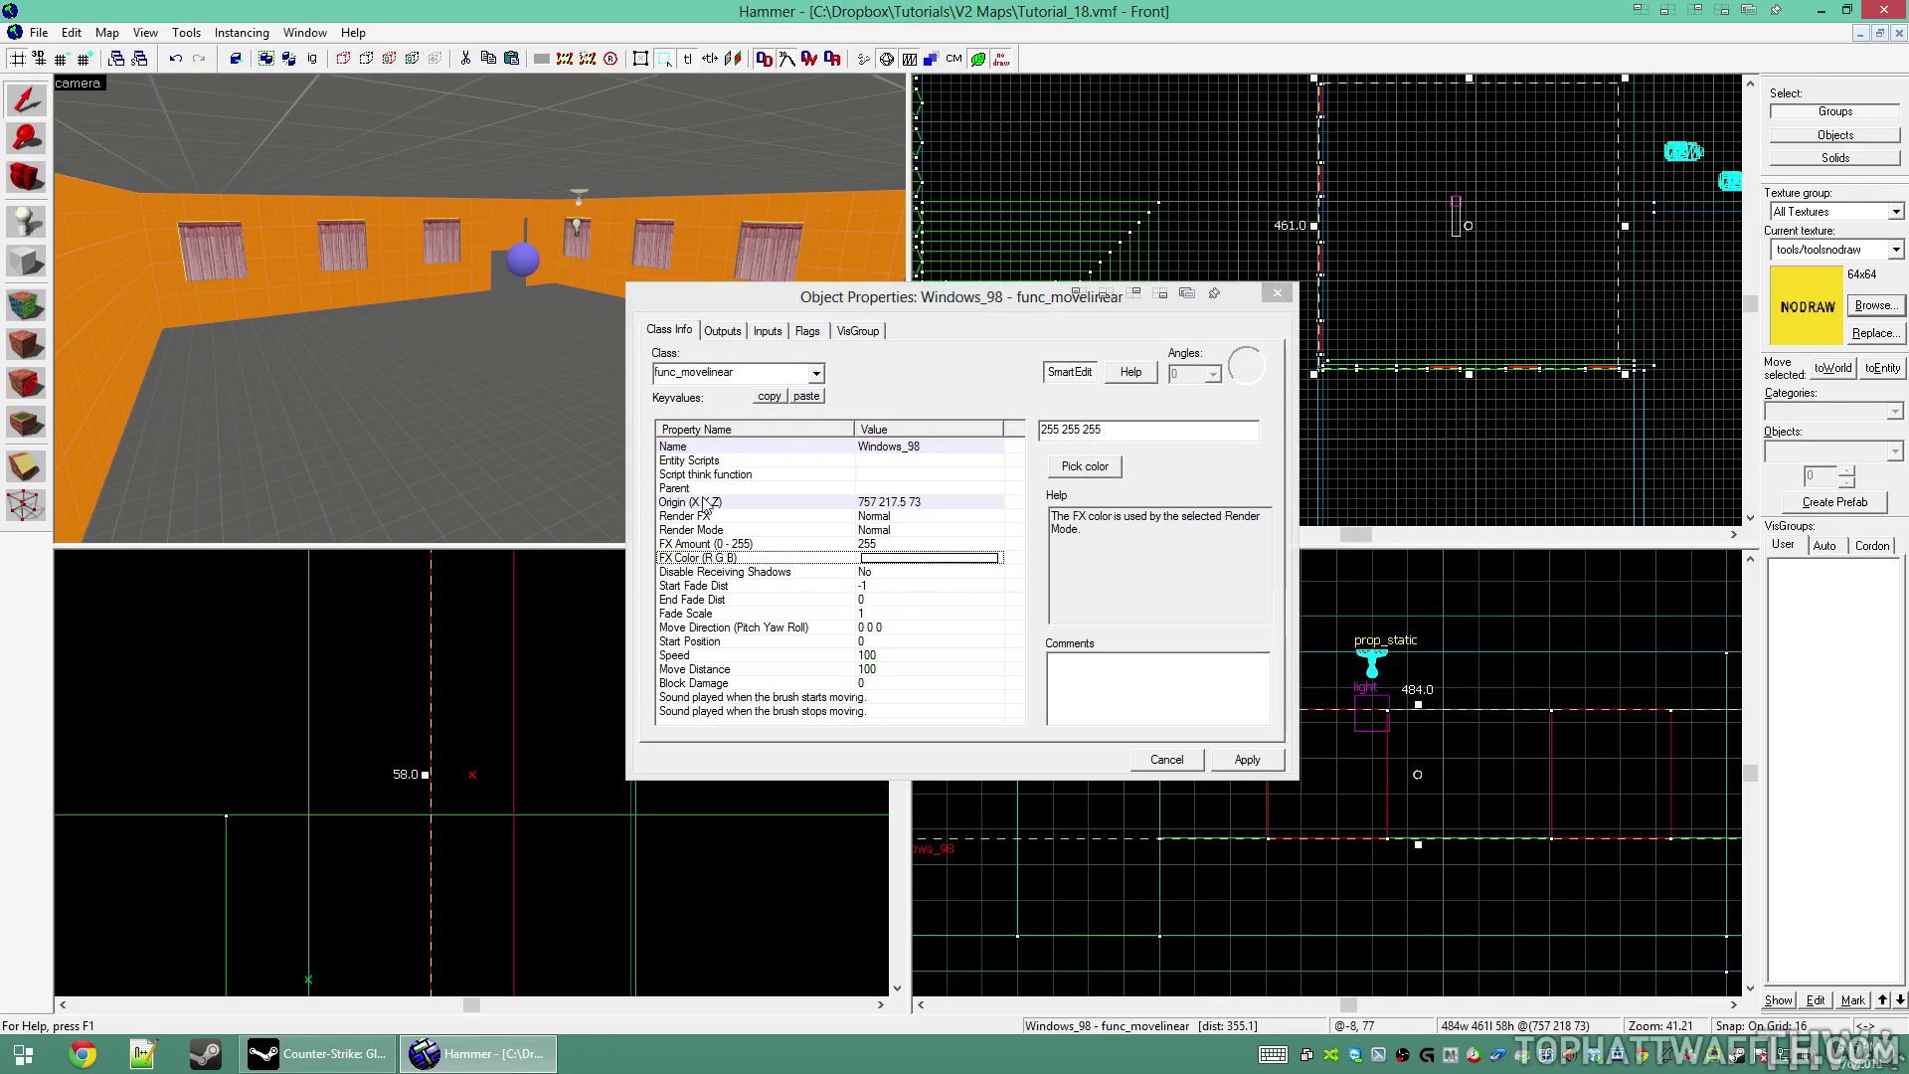
click(747, 628)
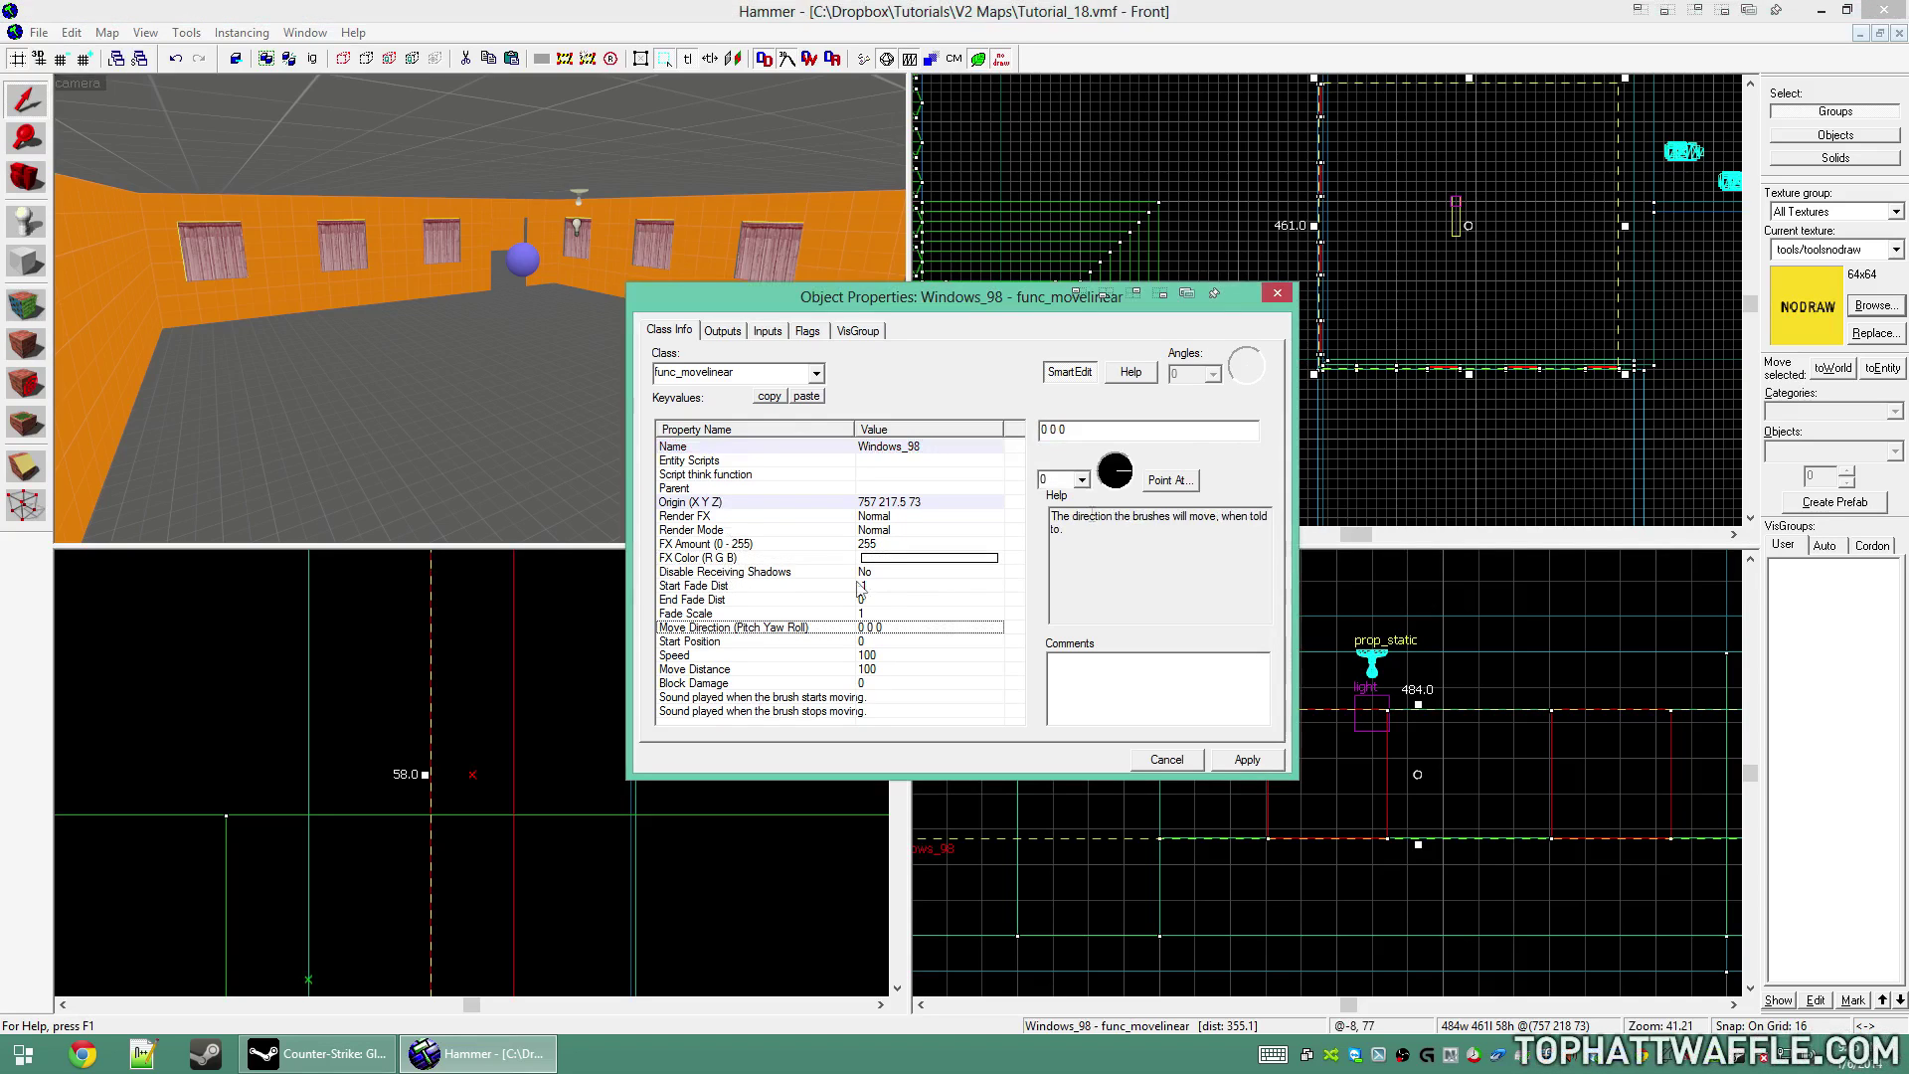
click(1082, 481)
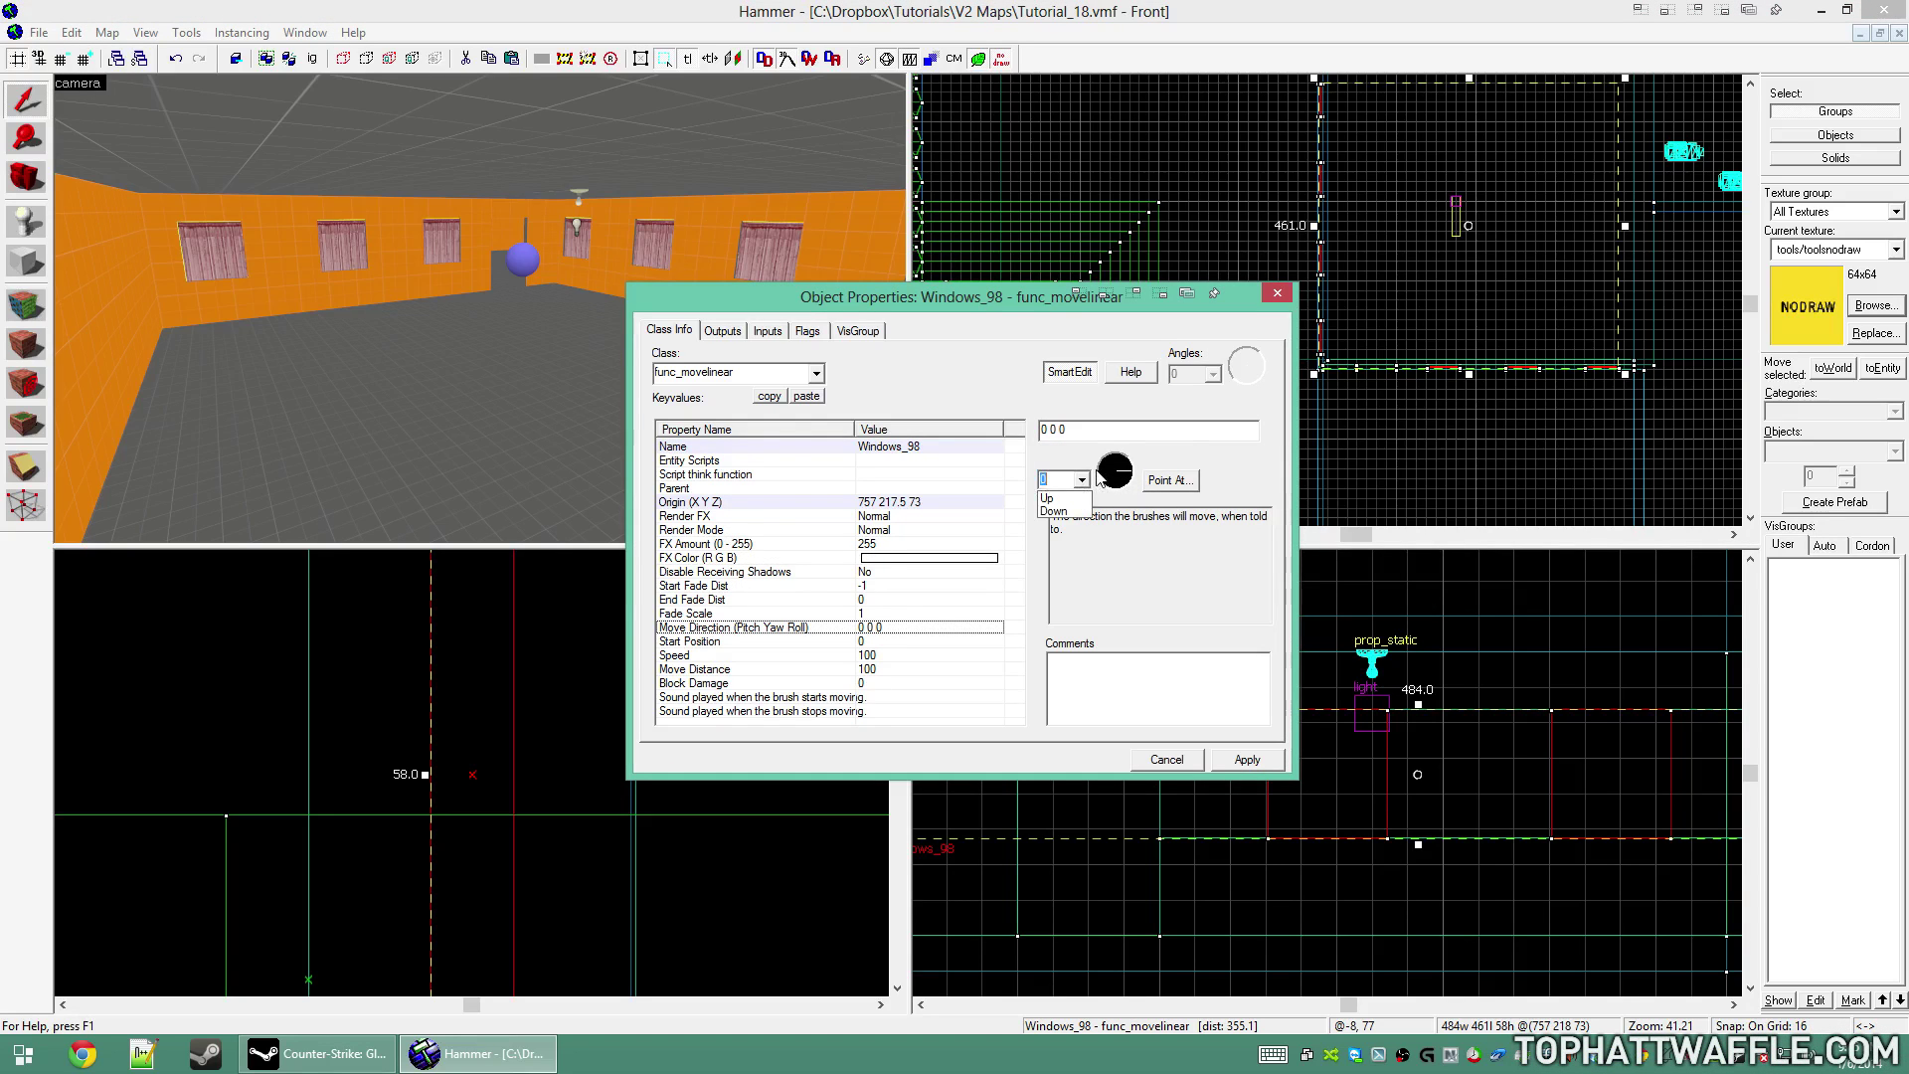
click(1053, 510)
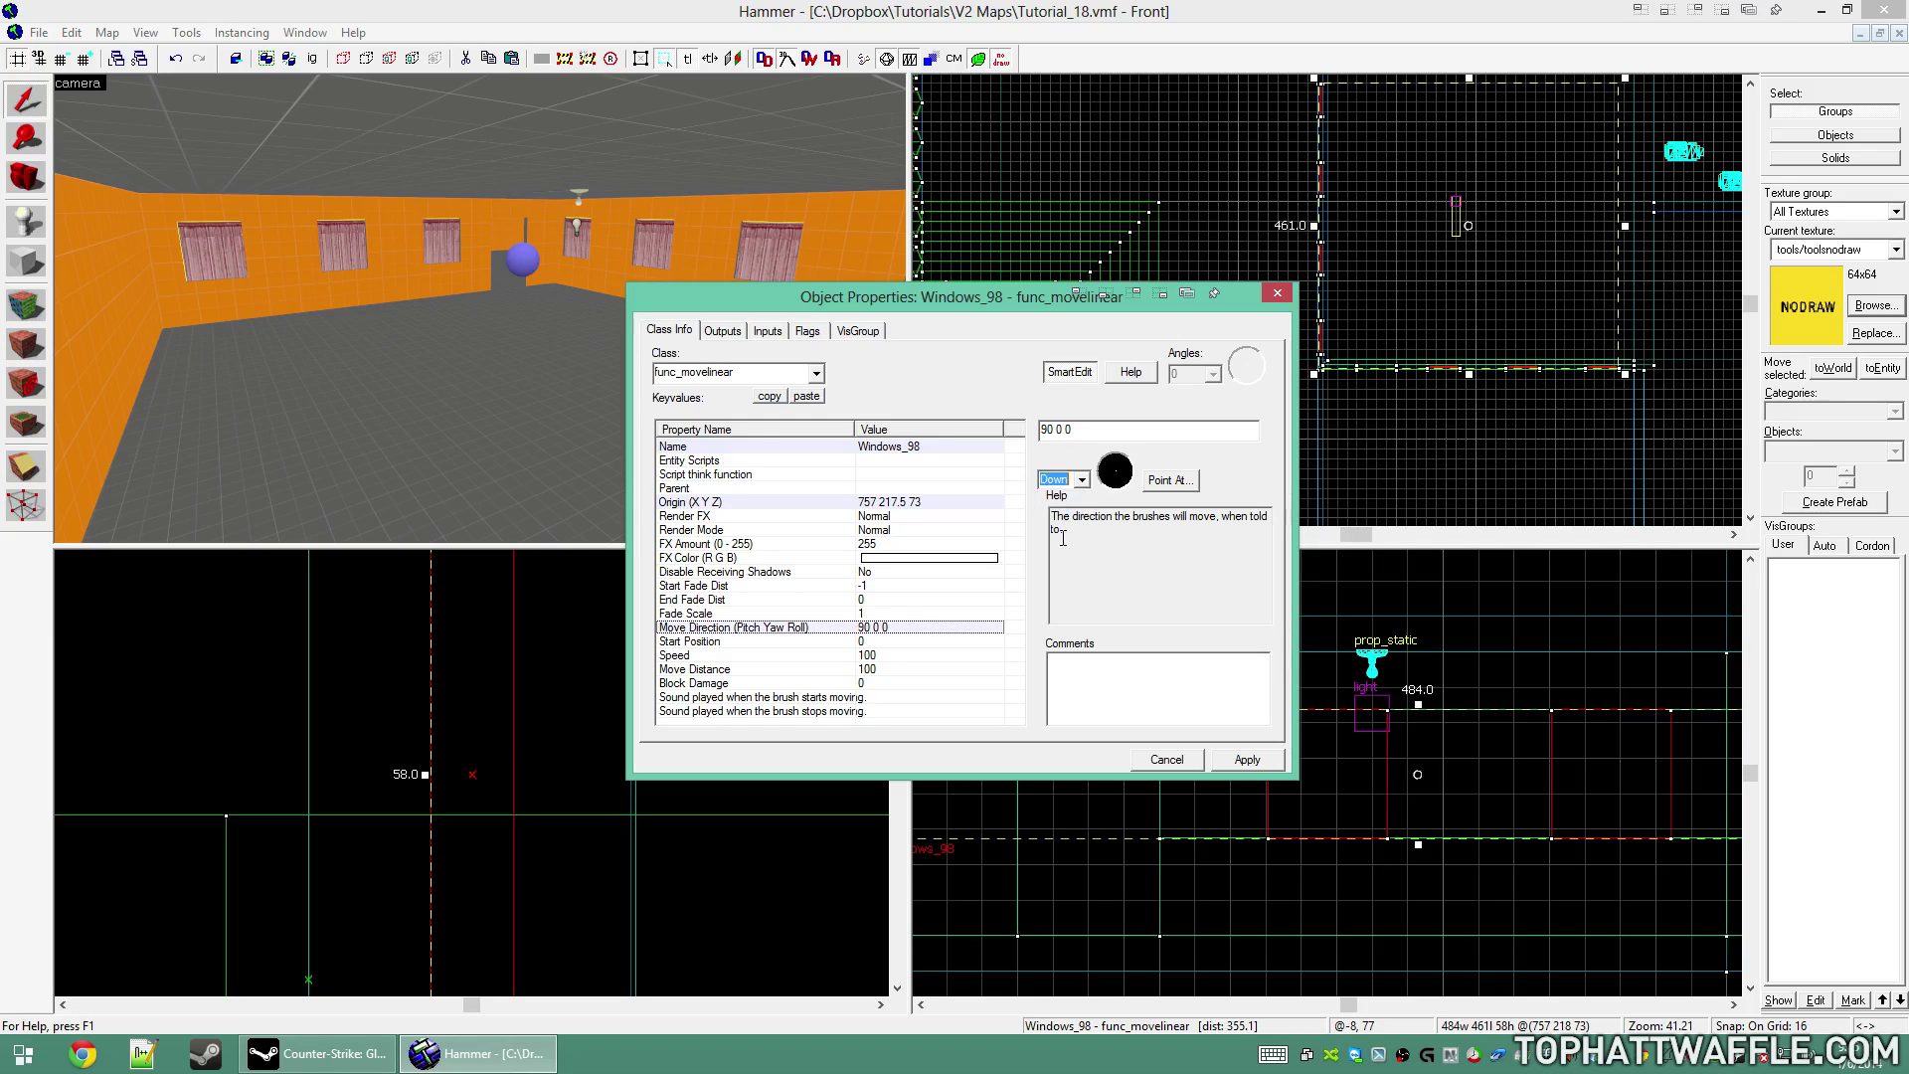
click(1248, 760)
Set the shutter entity's speed to 20 and apply it
key(Down)
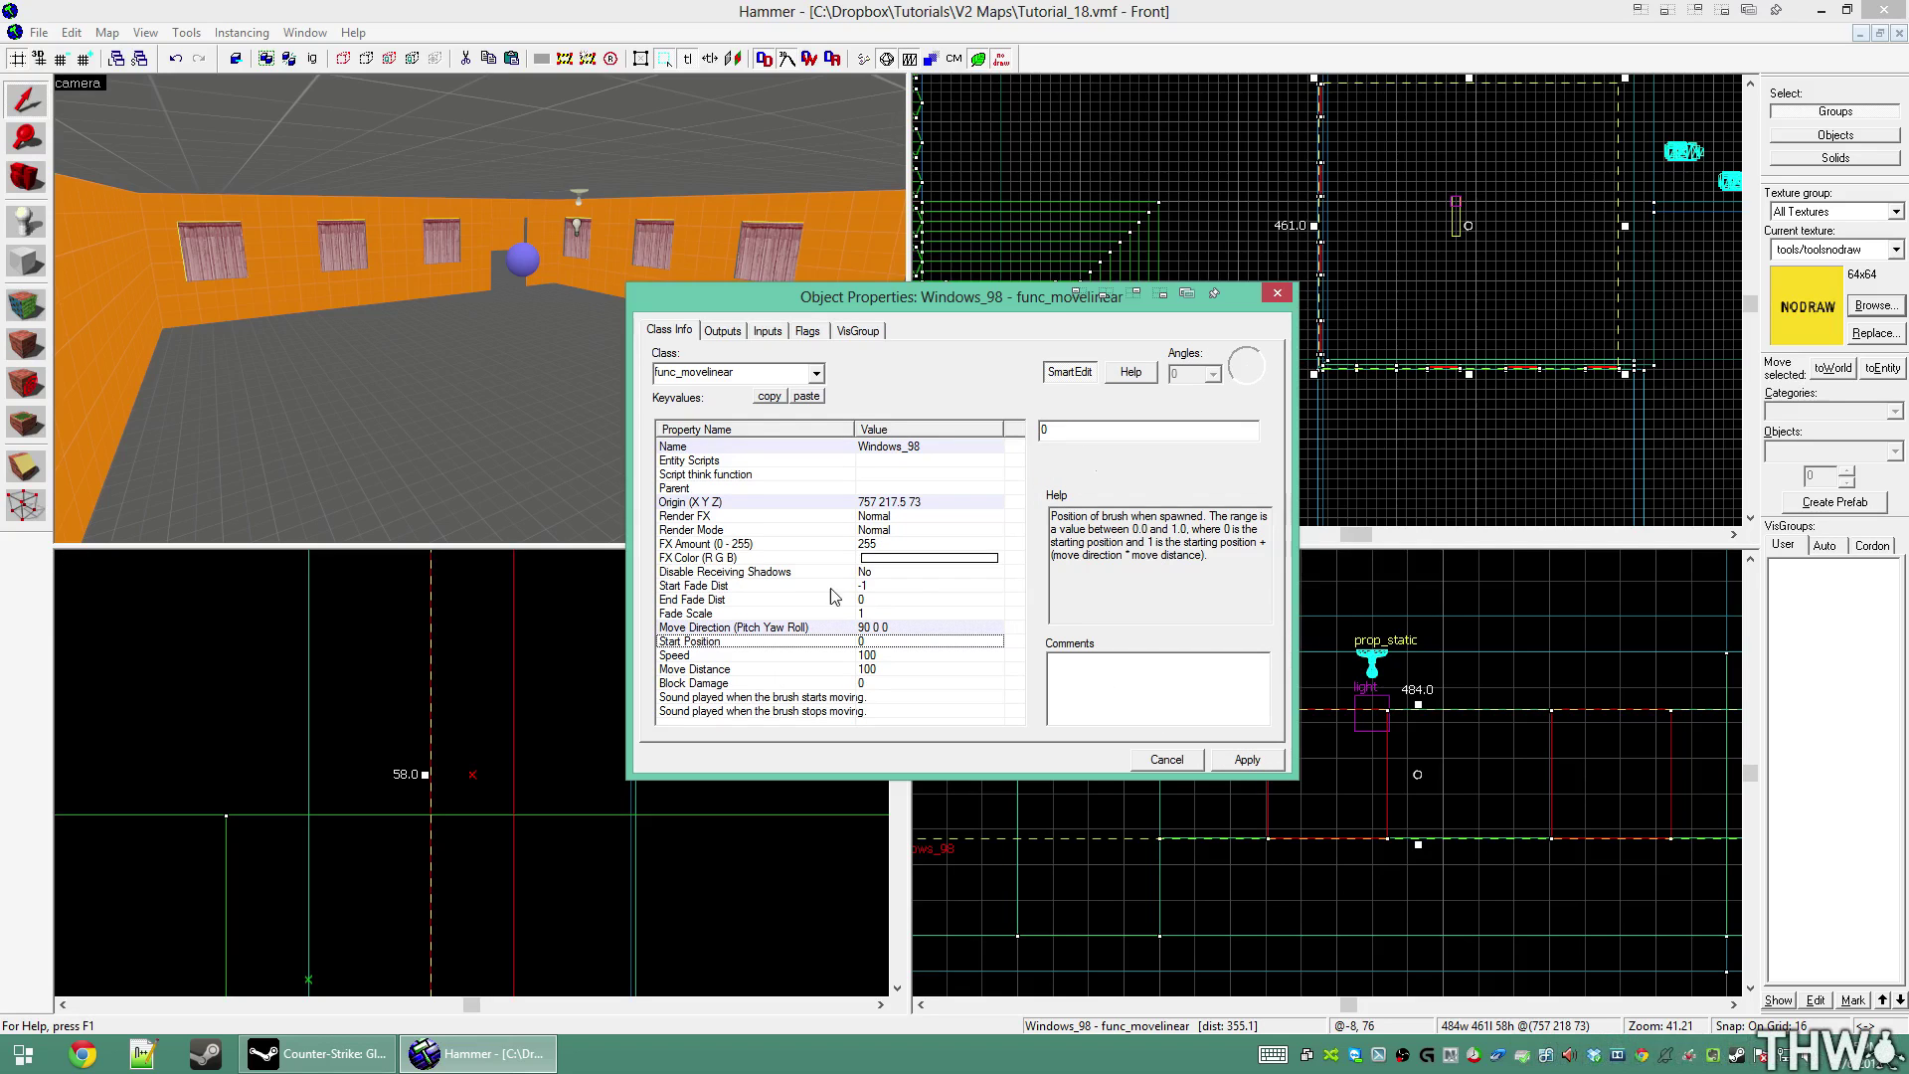
click(809, 657)
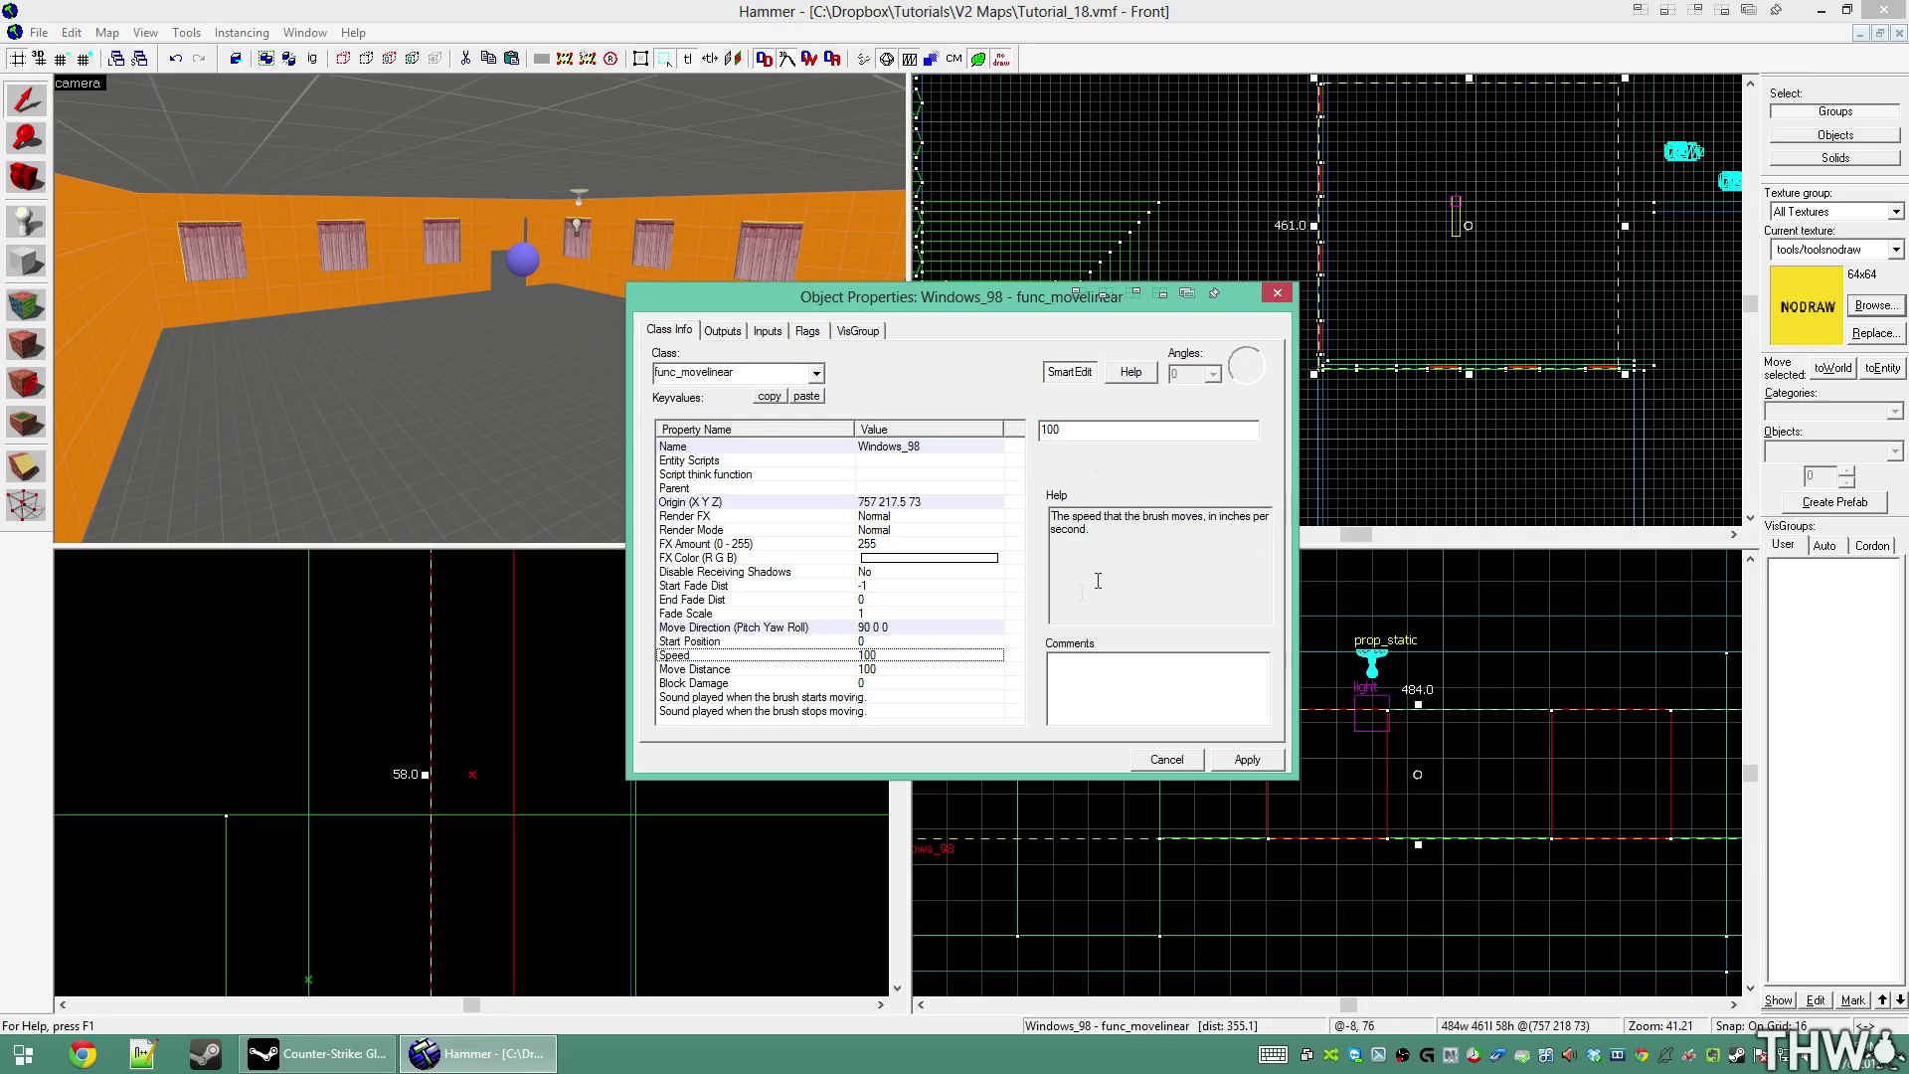
scroll(1452, 788, down, 7)
scroll(1344, 787, up, 2)
scroll(1360, 792, up, 5)
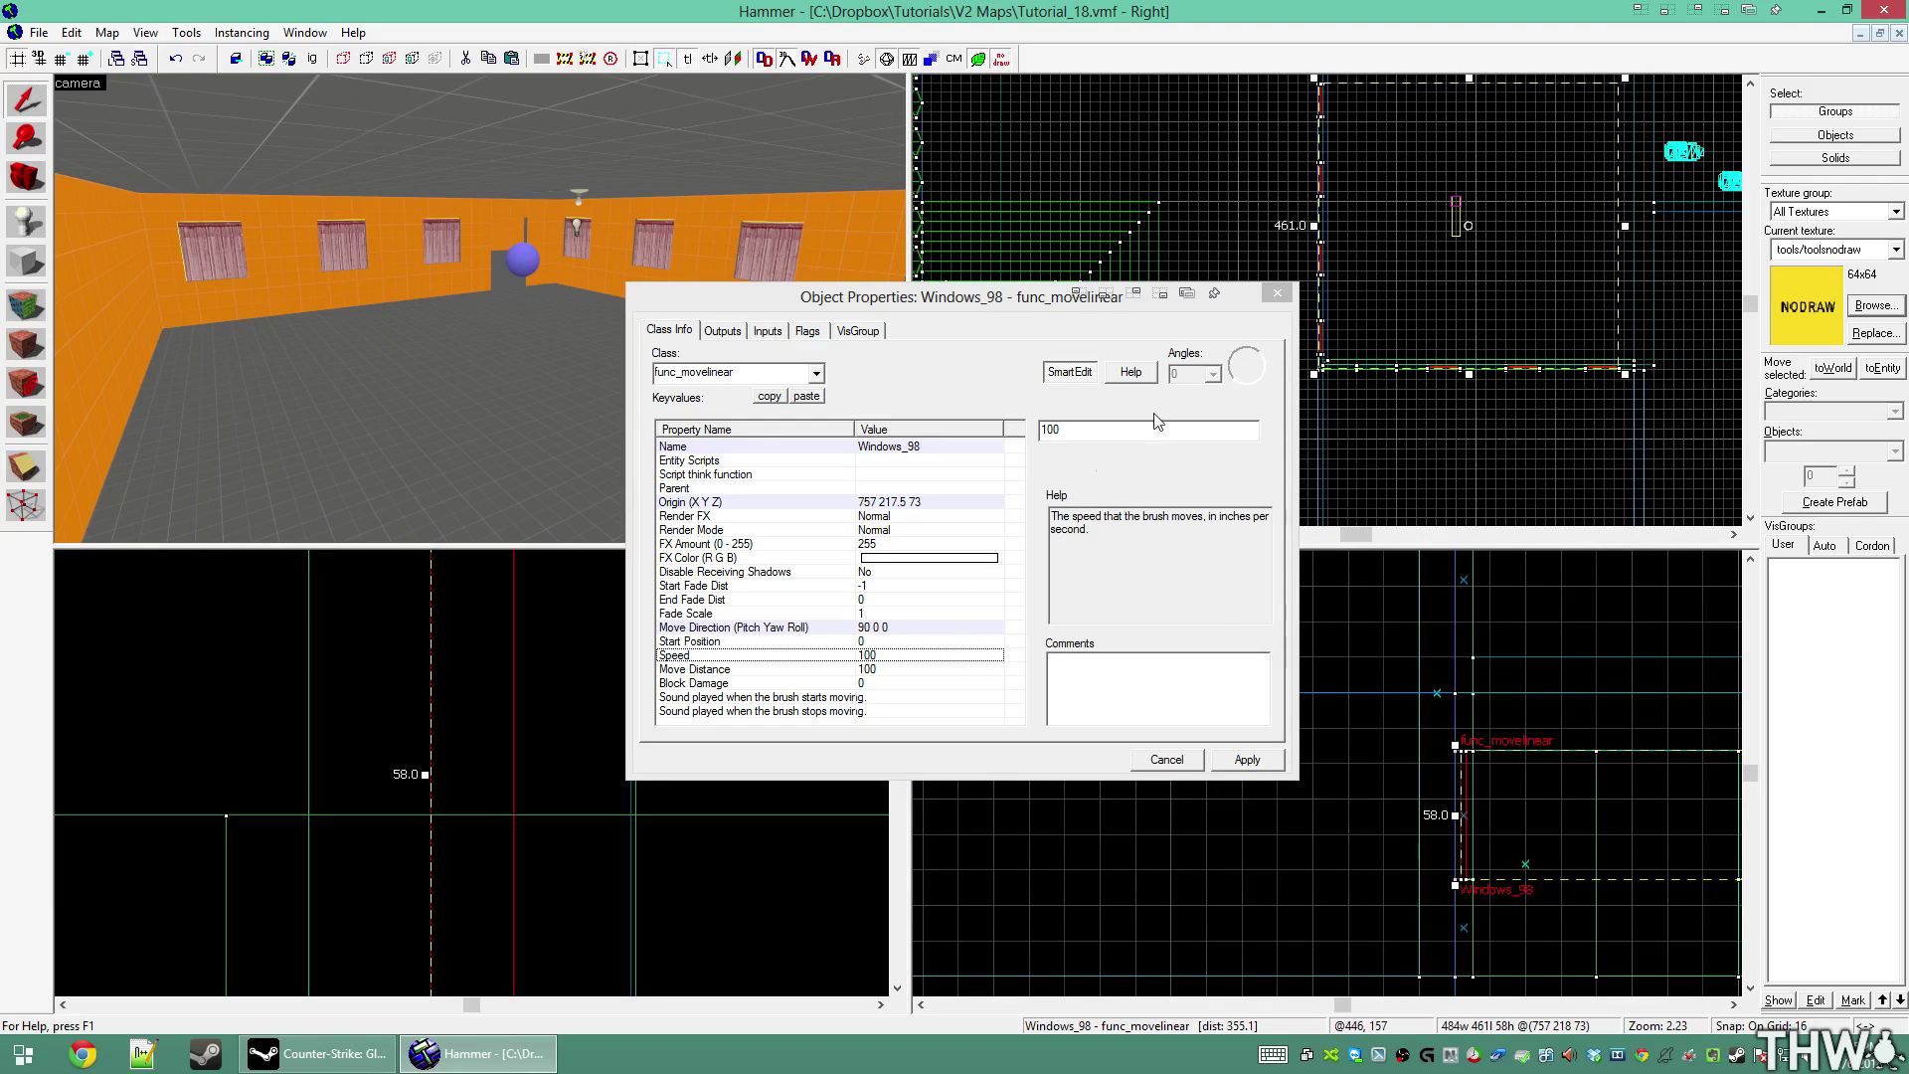
double_click(1088, 437)
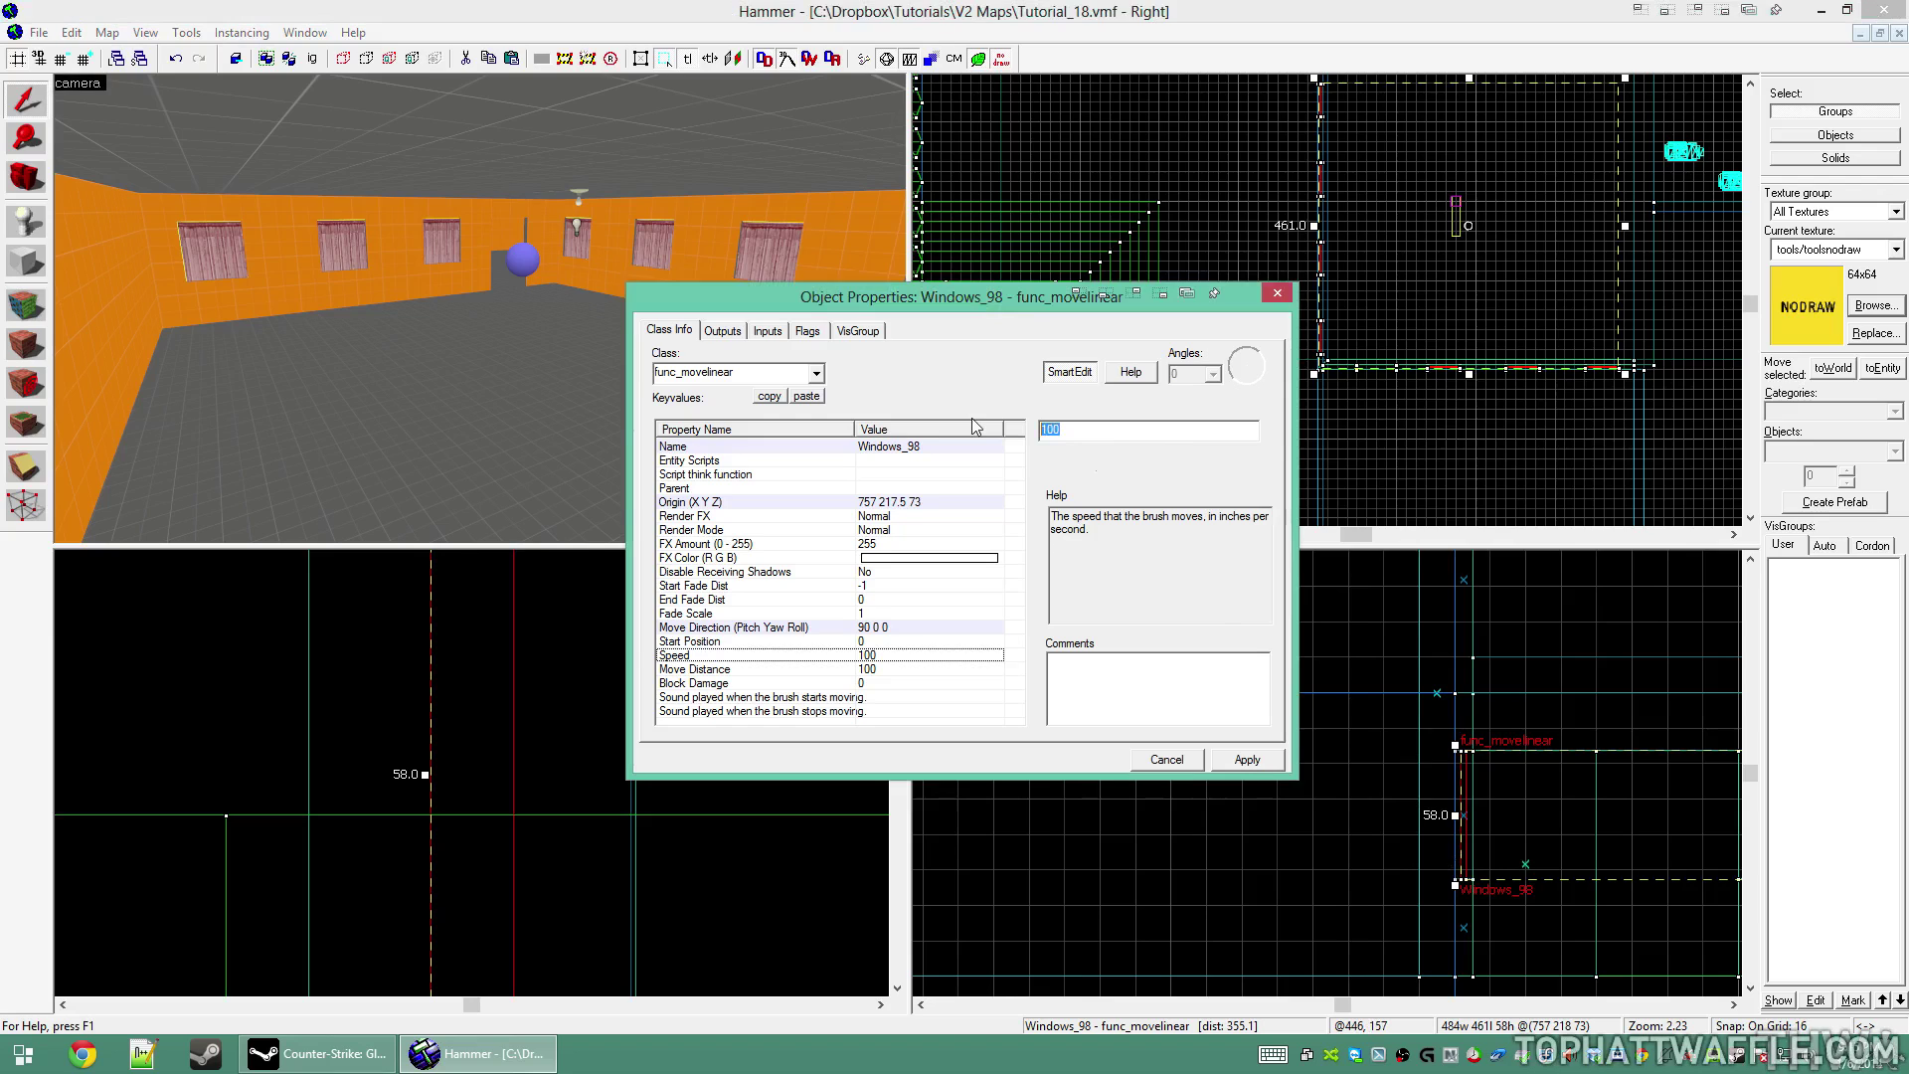
text(20)
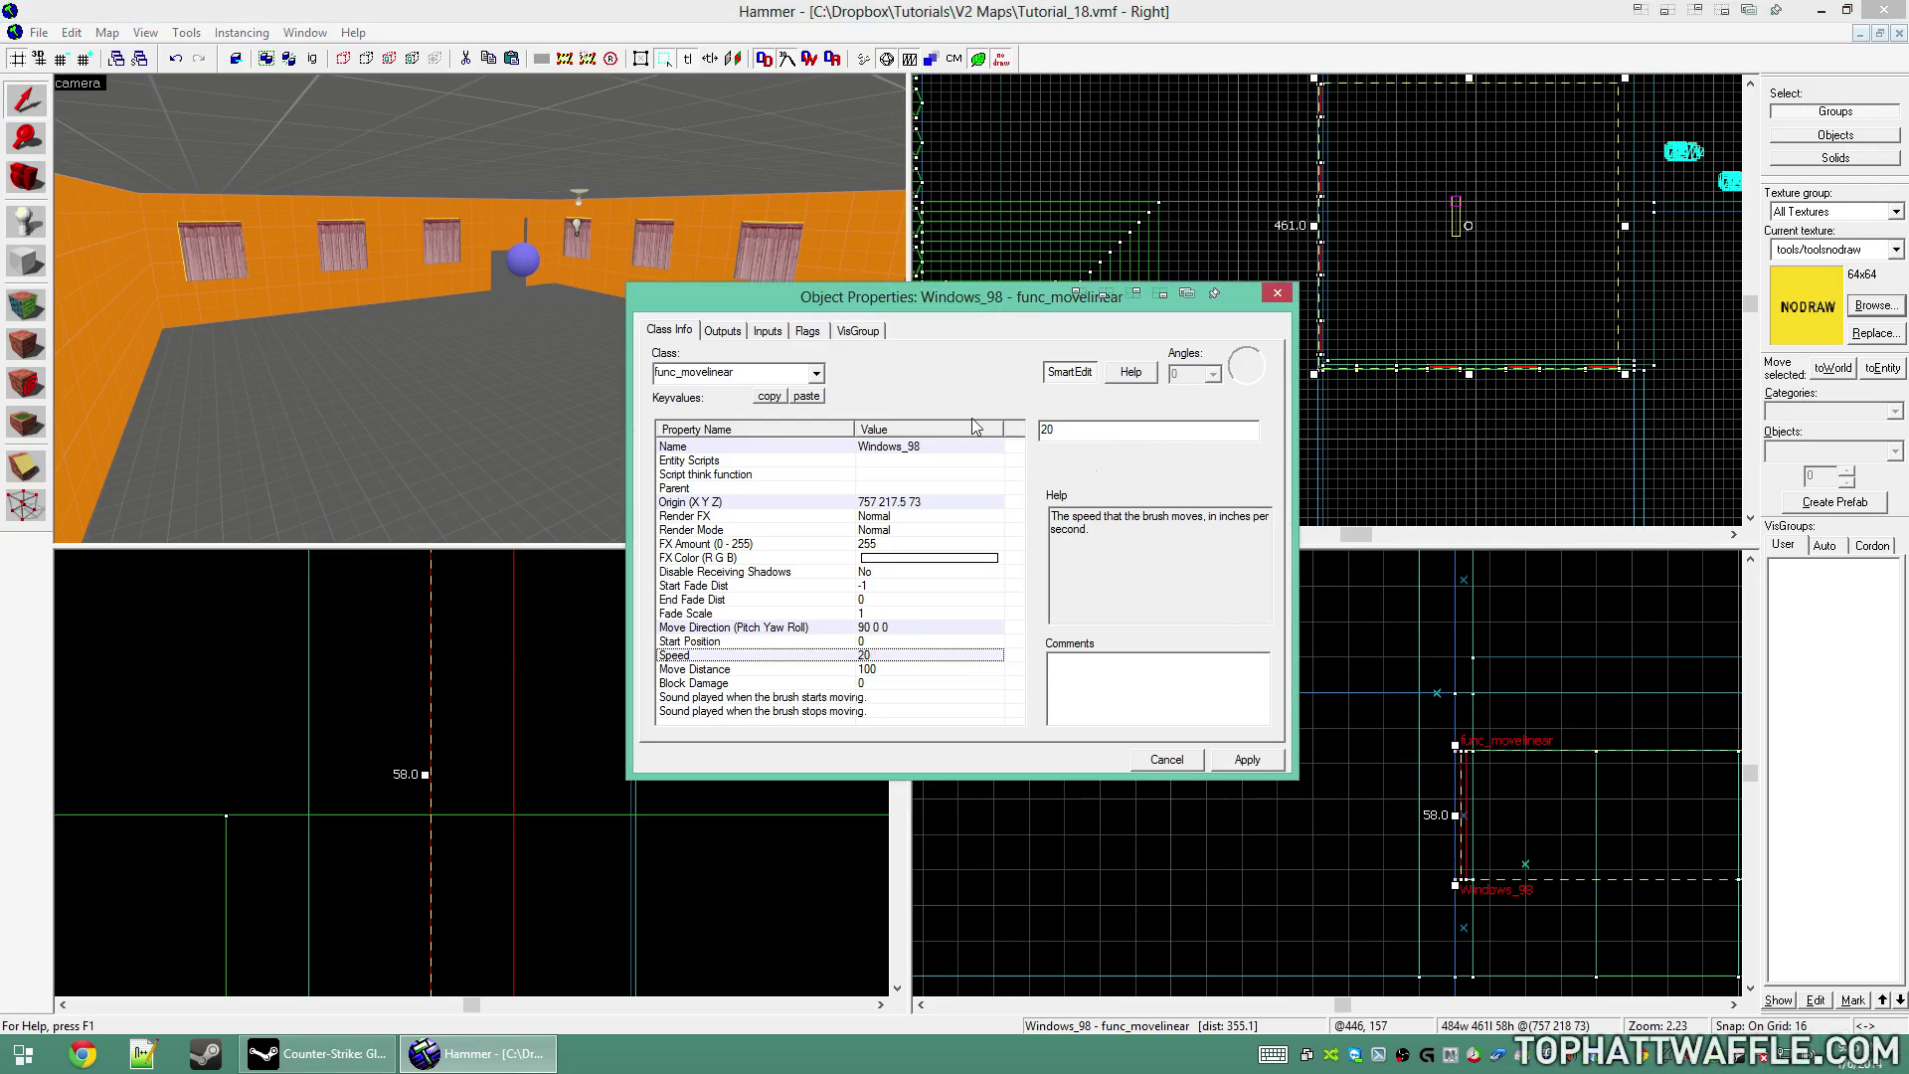
click(1246, 760)
Set the shutter entity's move distance to 56 and apply it
click(755, 669)
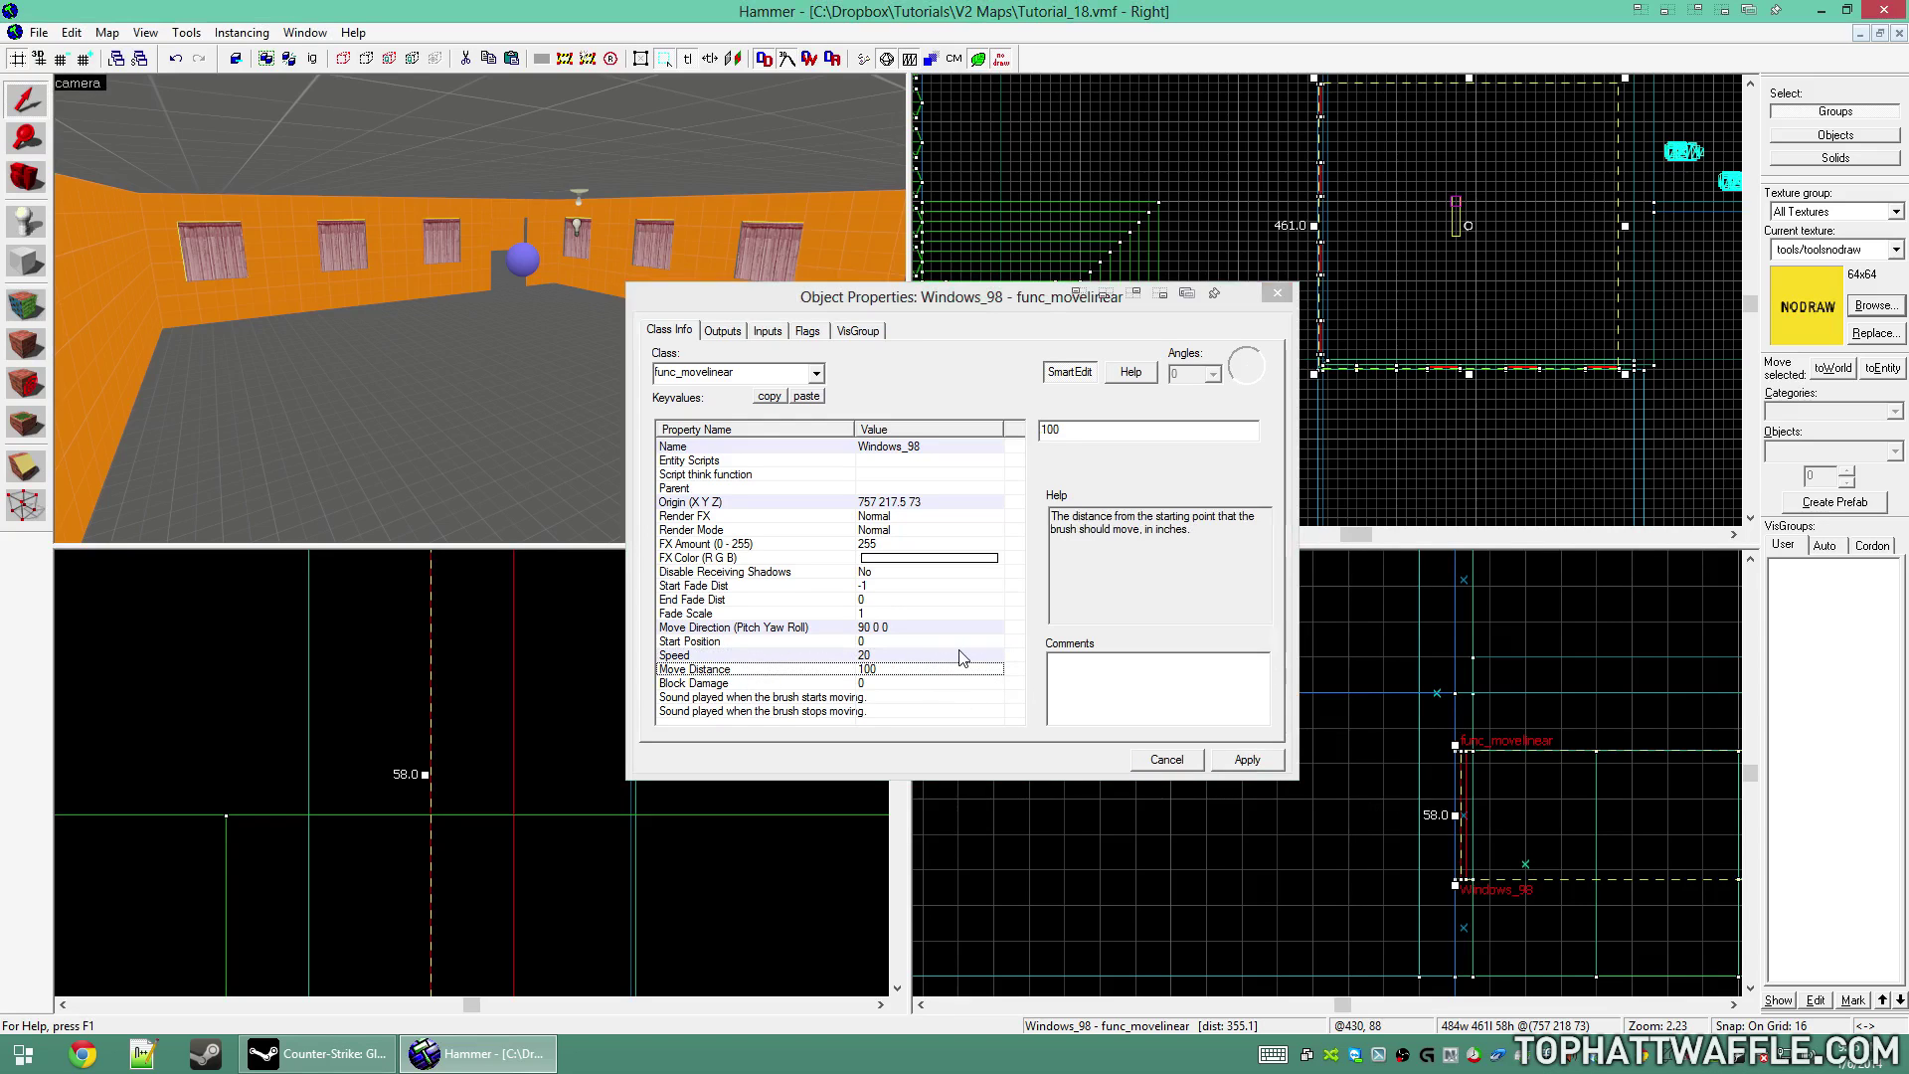
drag(1079, 427, 987, 428)
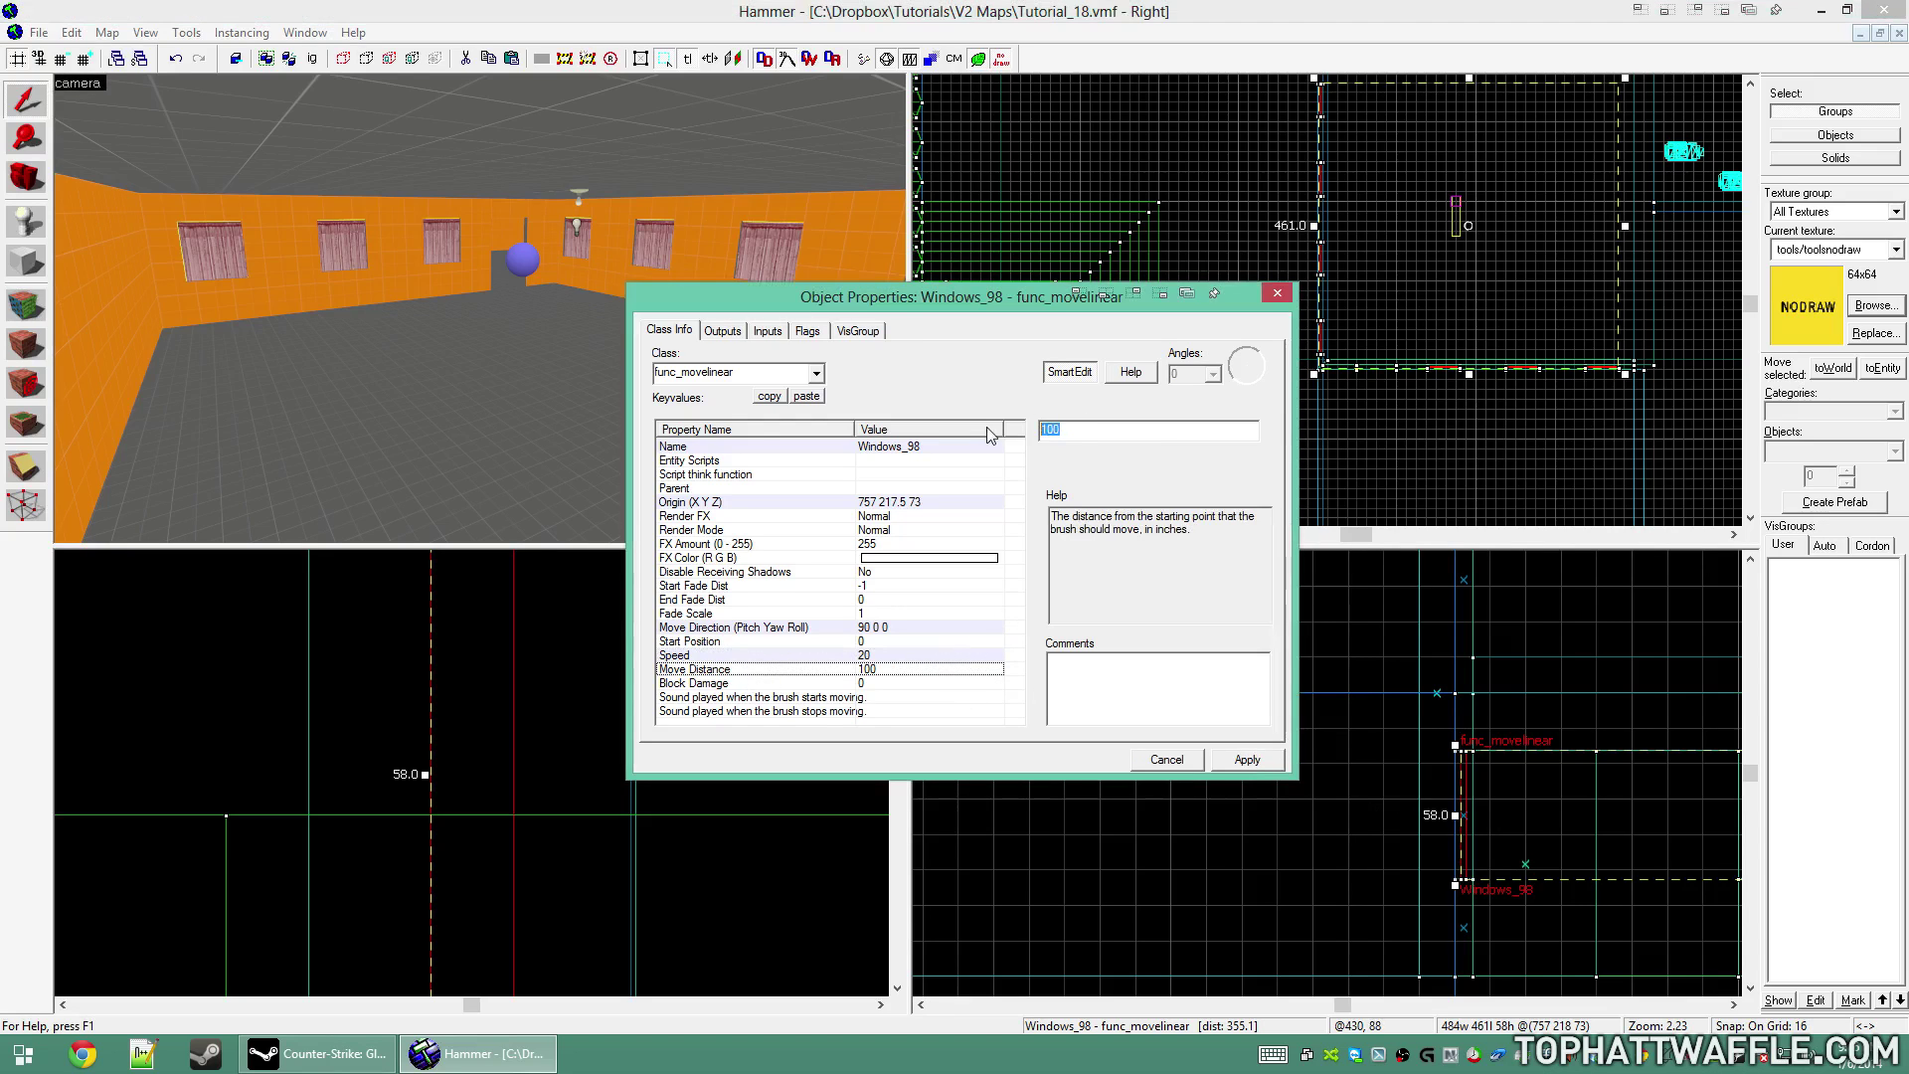
text(56)
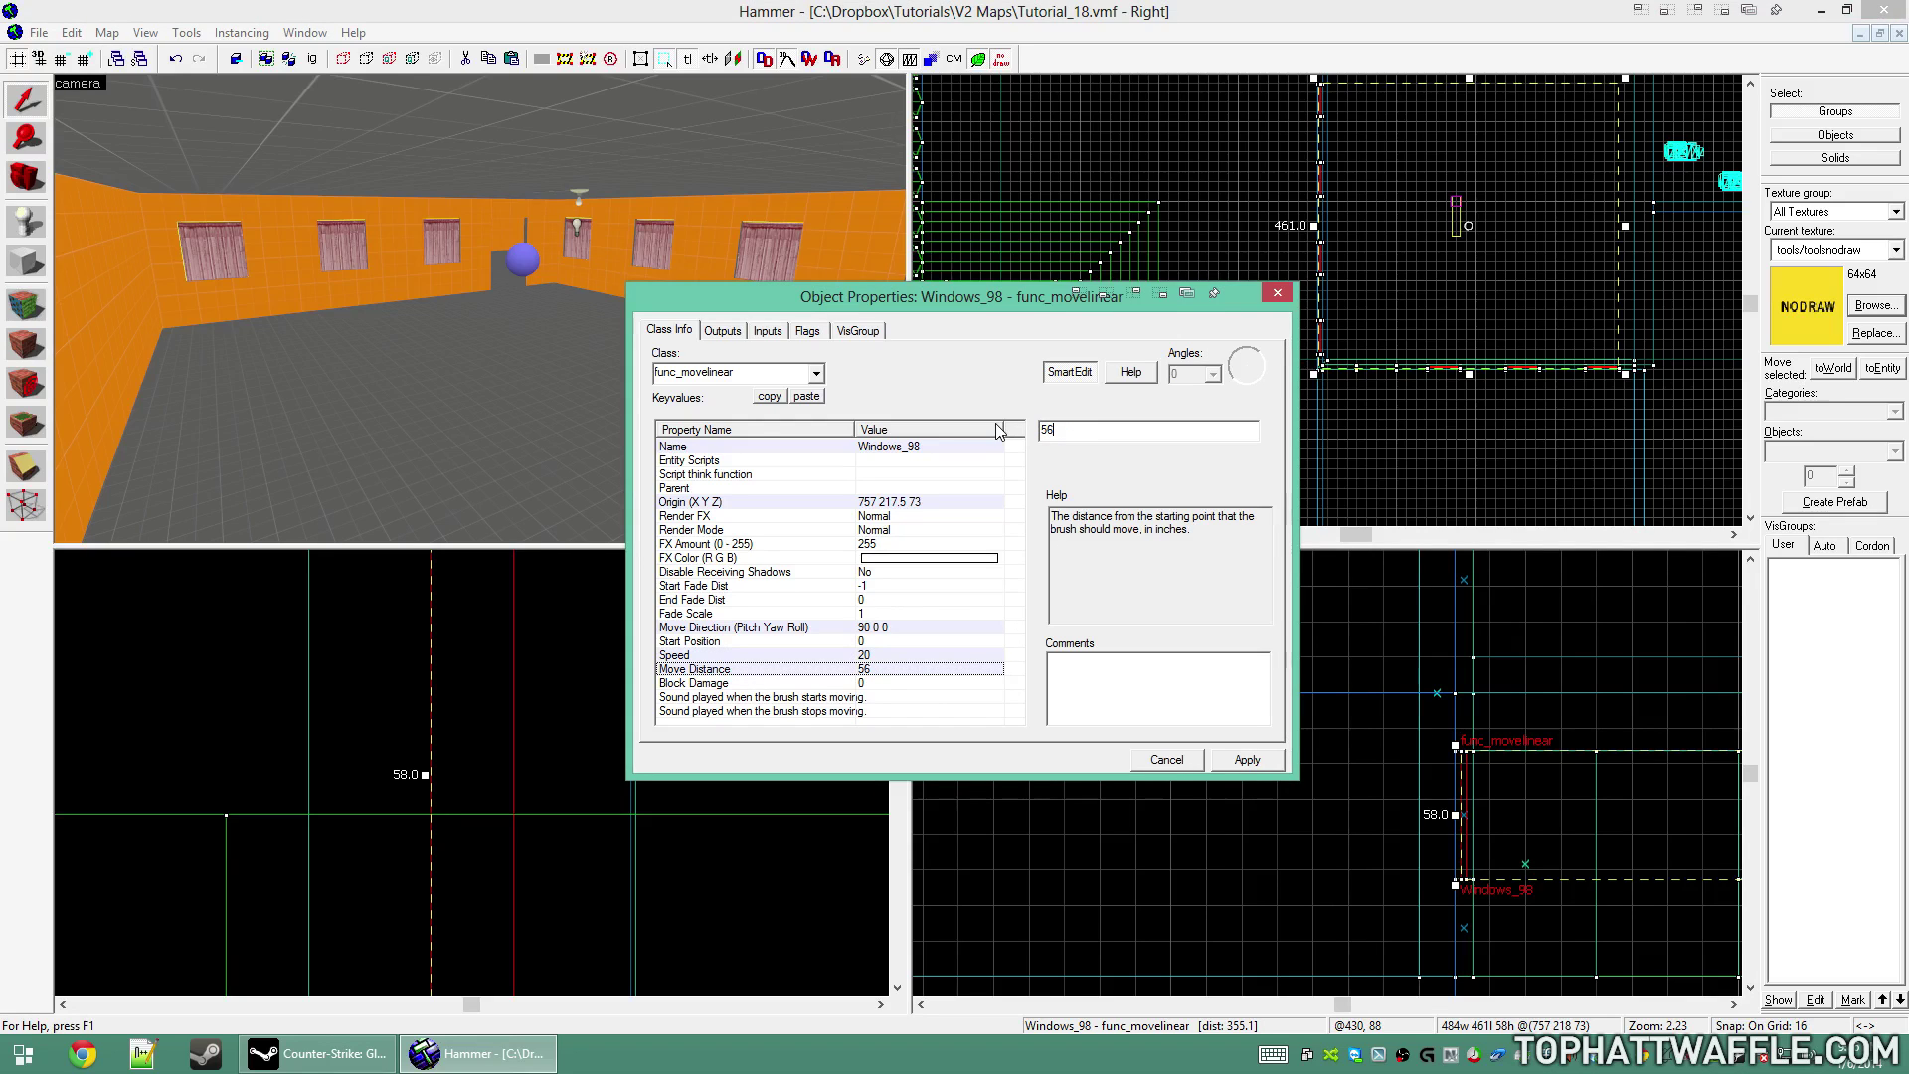
click(1257, 761)
click(852, 684)
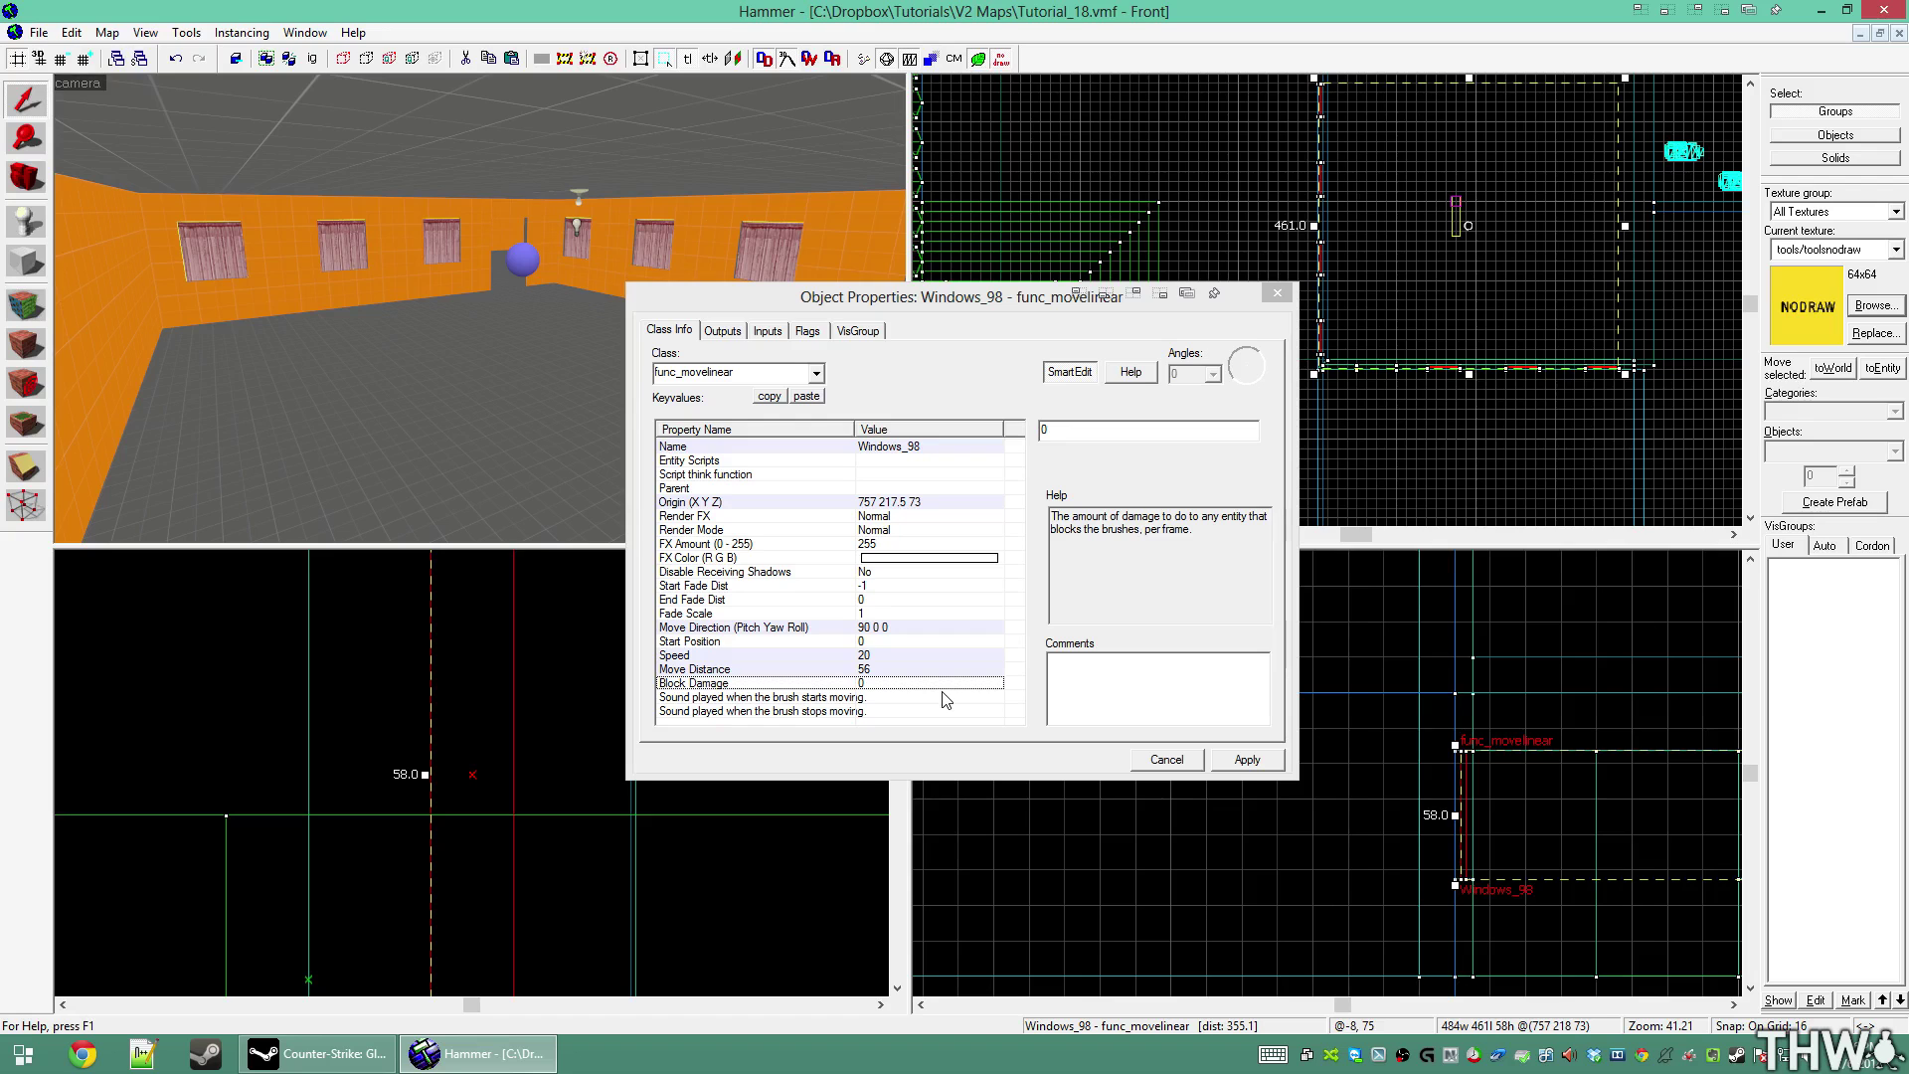
scroll(319, 297, up, 3)
scroll(415, 219, up, 4)
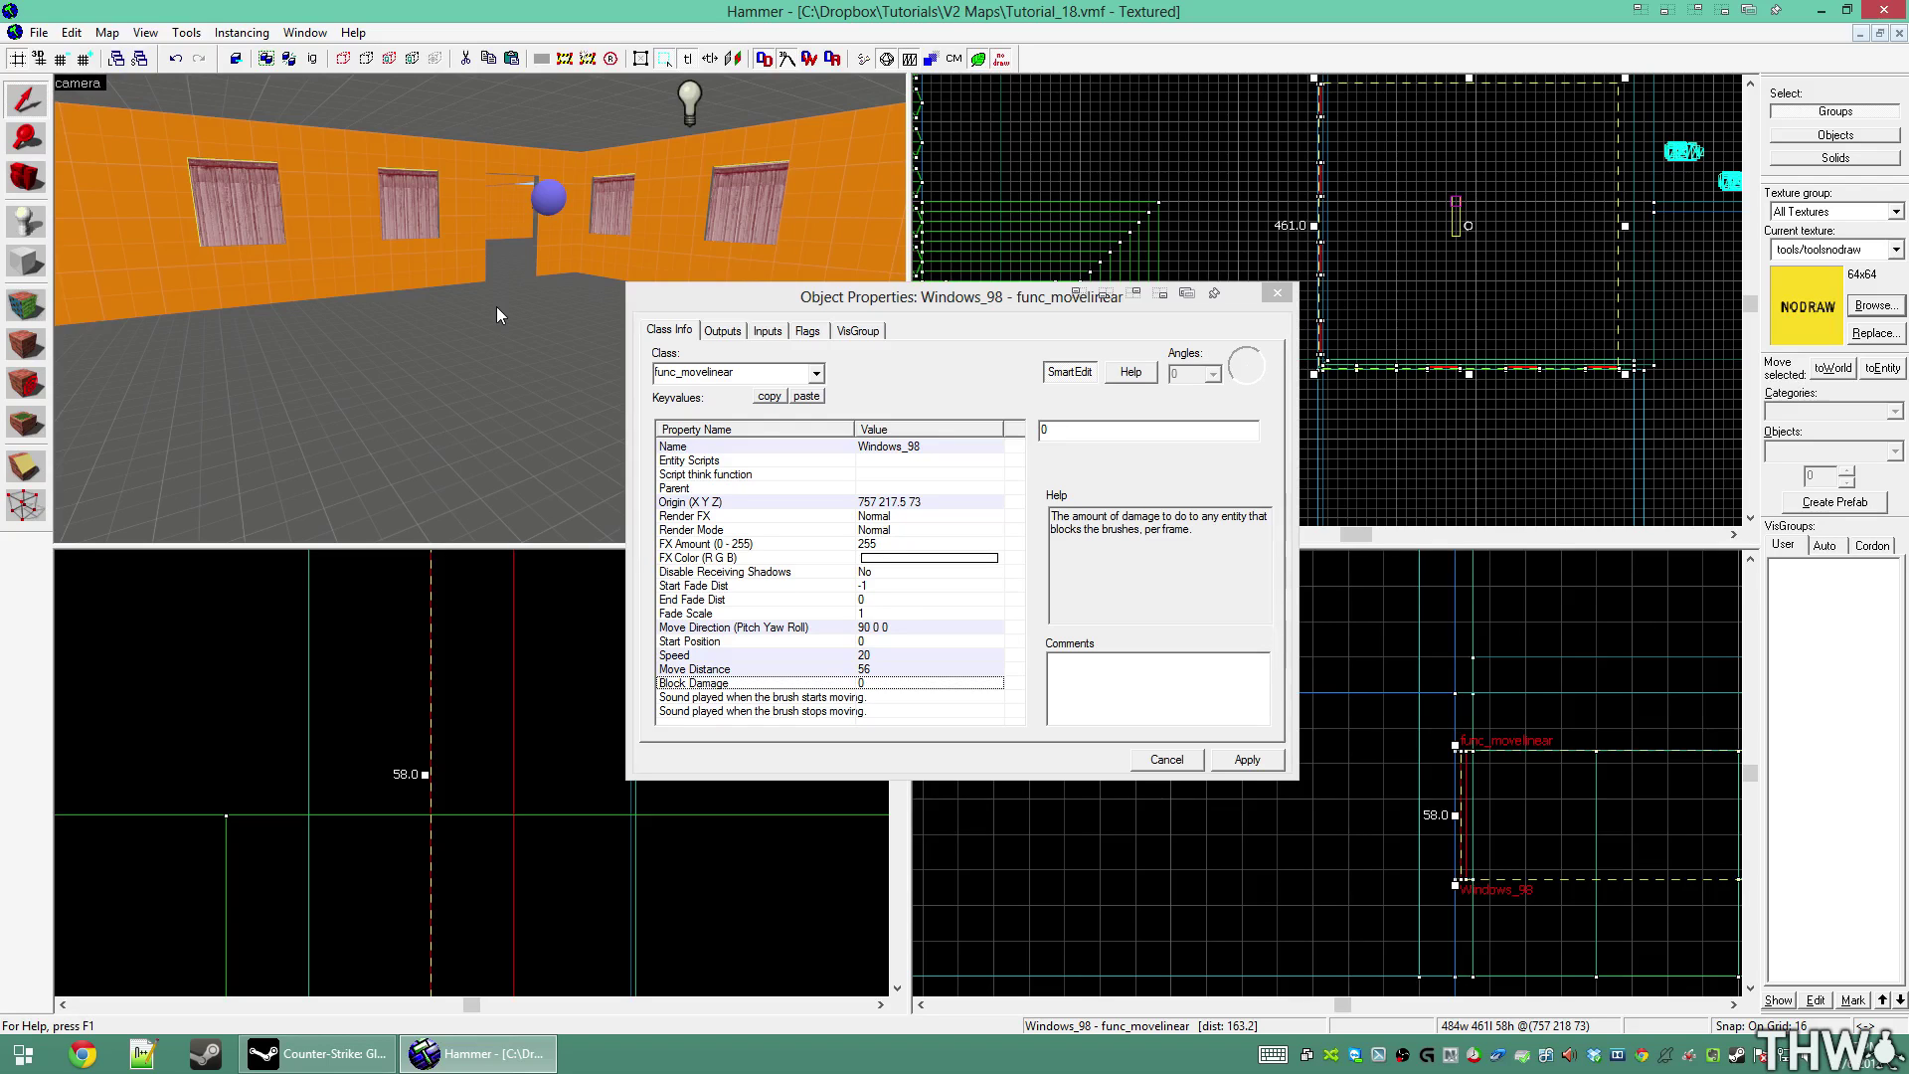
Audition door sounds and assign boxcar_door_move as the sound played when the shutter brushes start moving
click(798, 698)
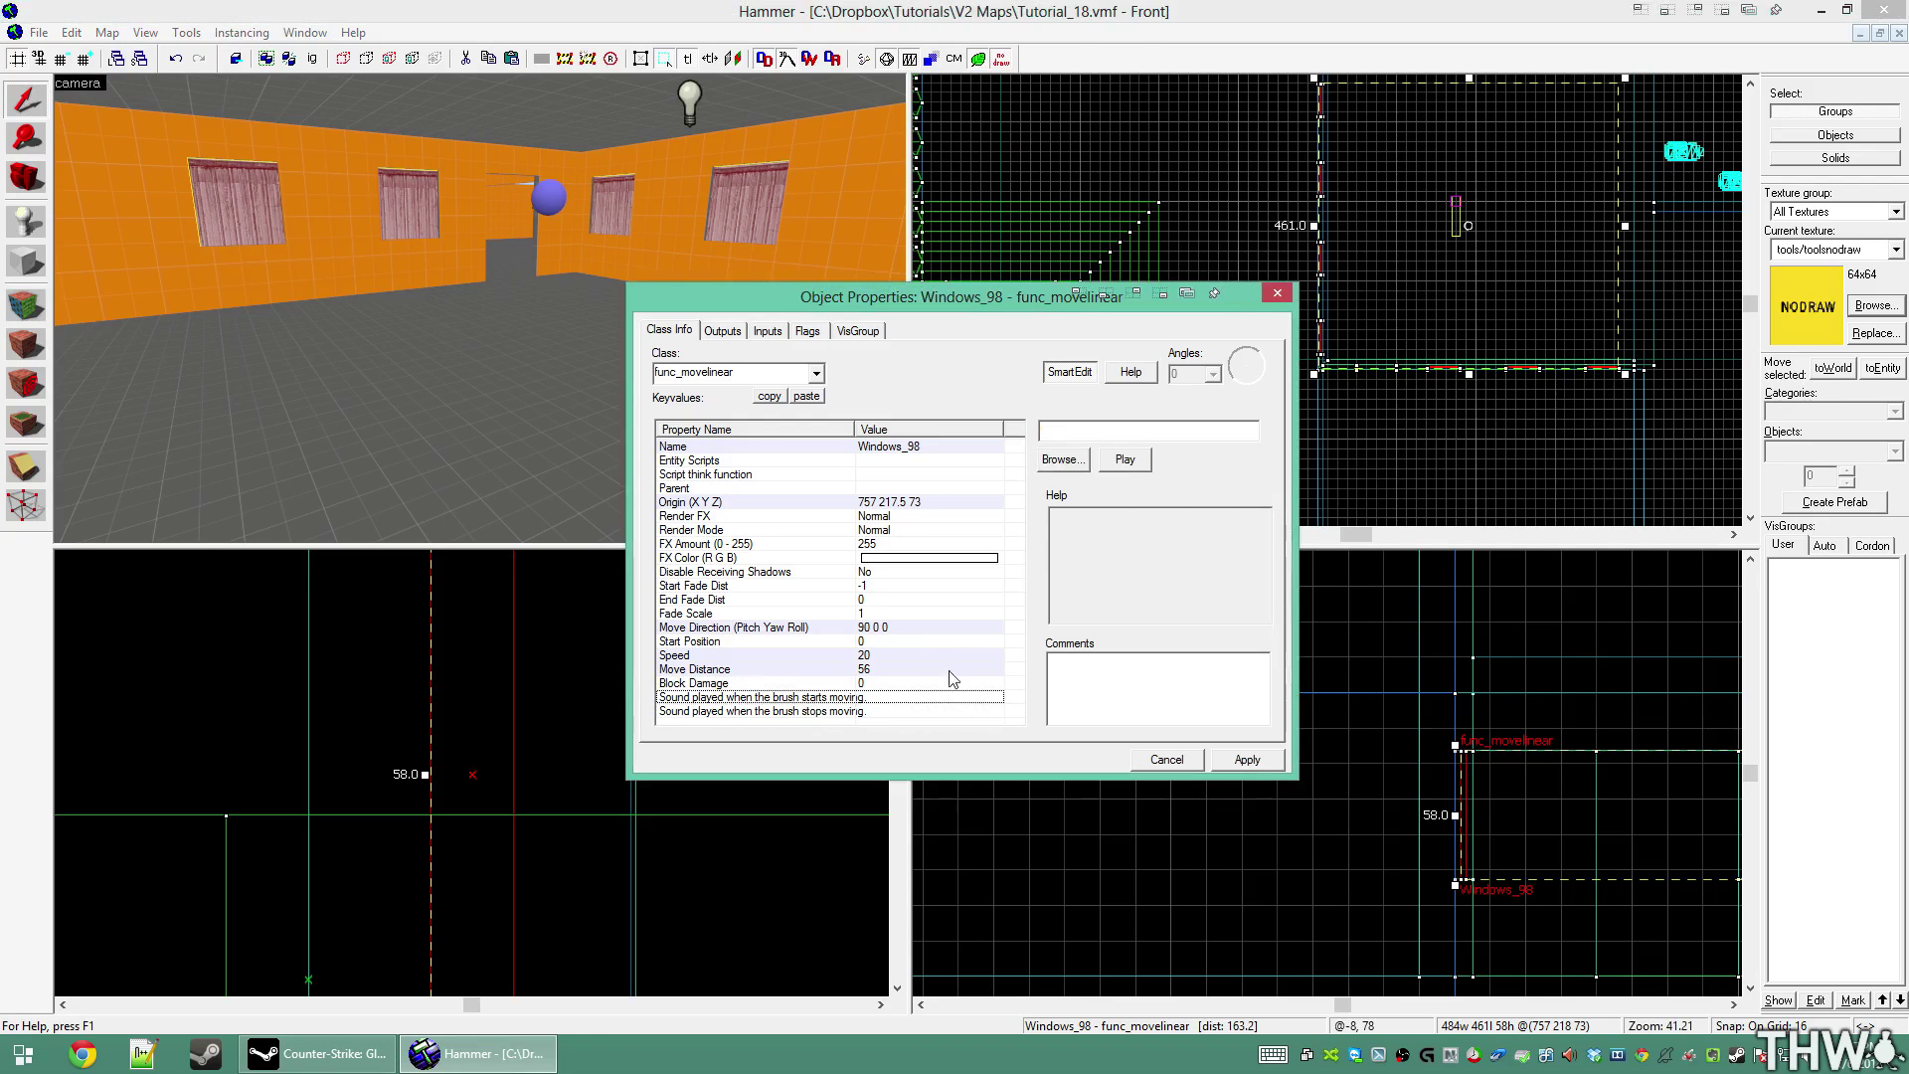
click(1061, 462)
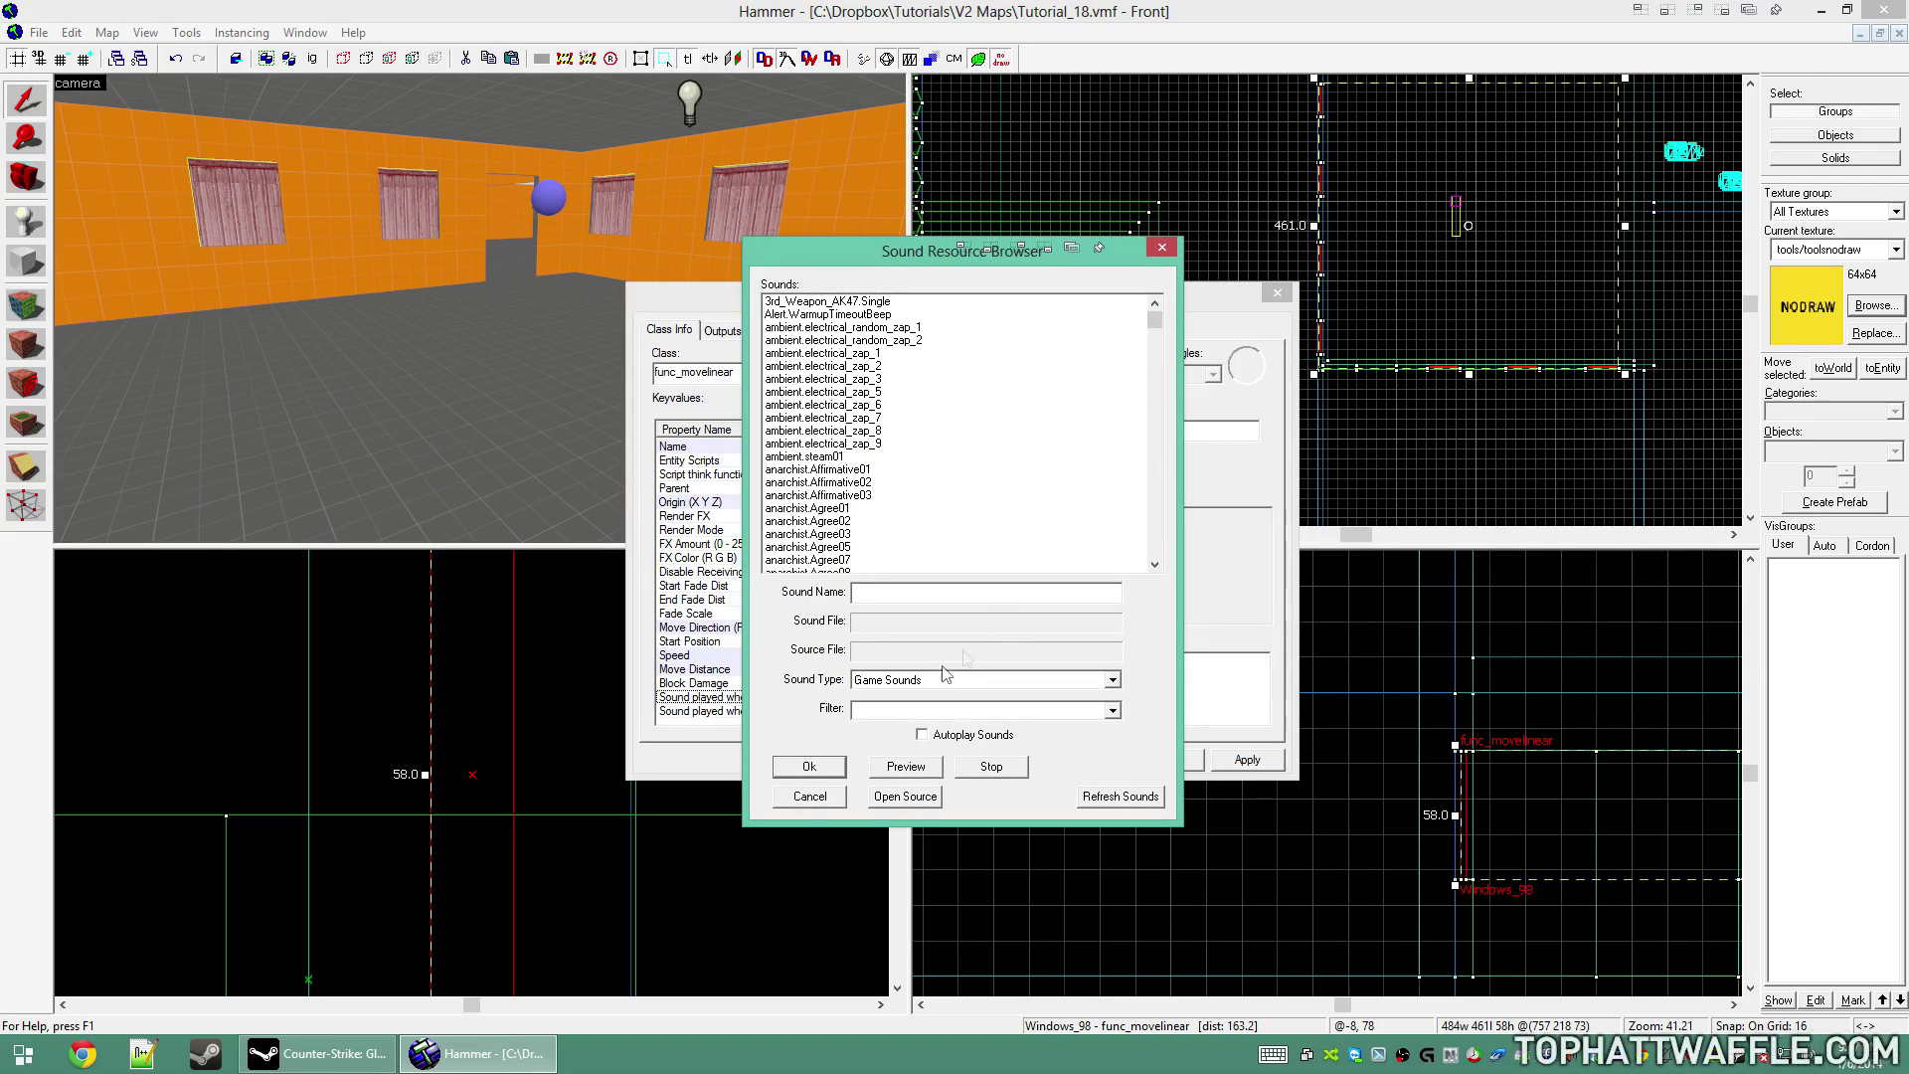
text(door)
click(861, 508)
click(863, 392)
click(972, 736)
click(865, 430)
click(865, 378)
click(867, 353)
click(869, 366)
click(854, 303)
click(807, 763)
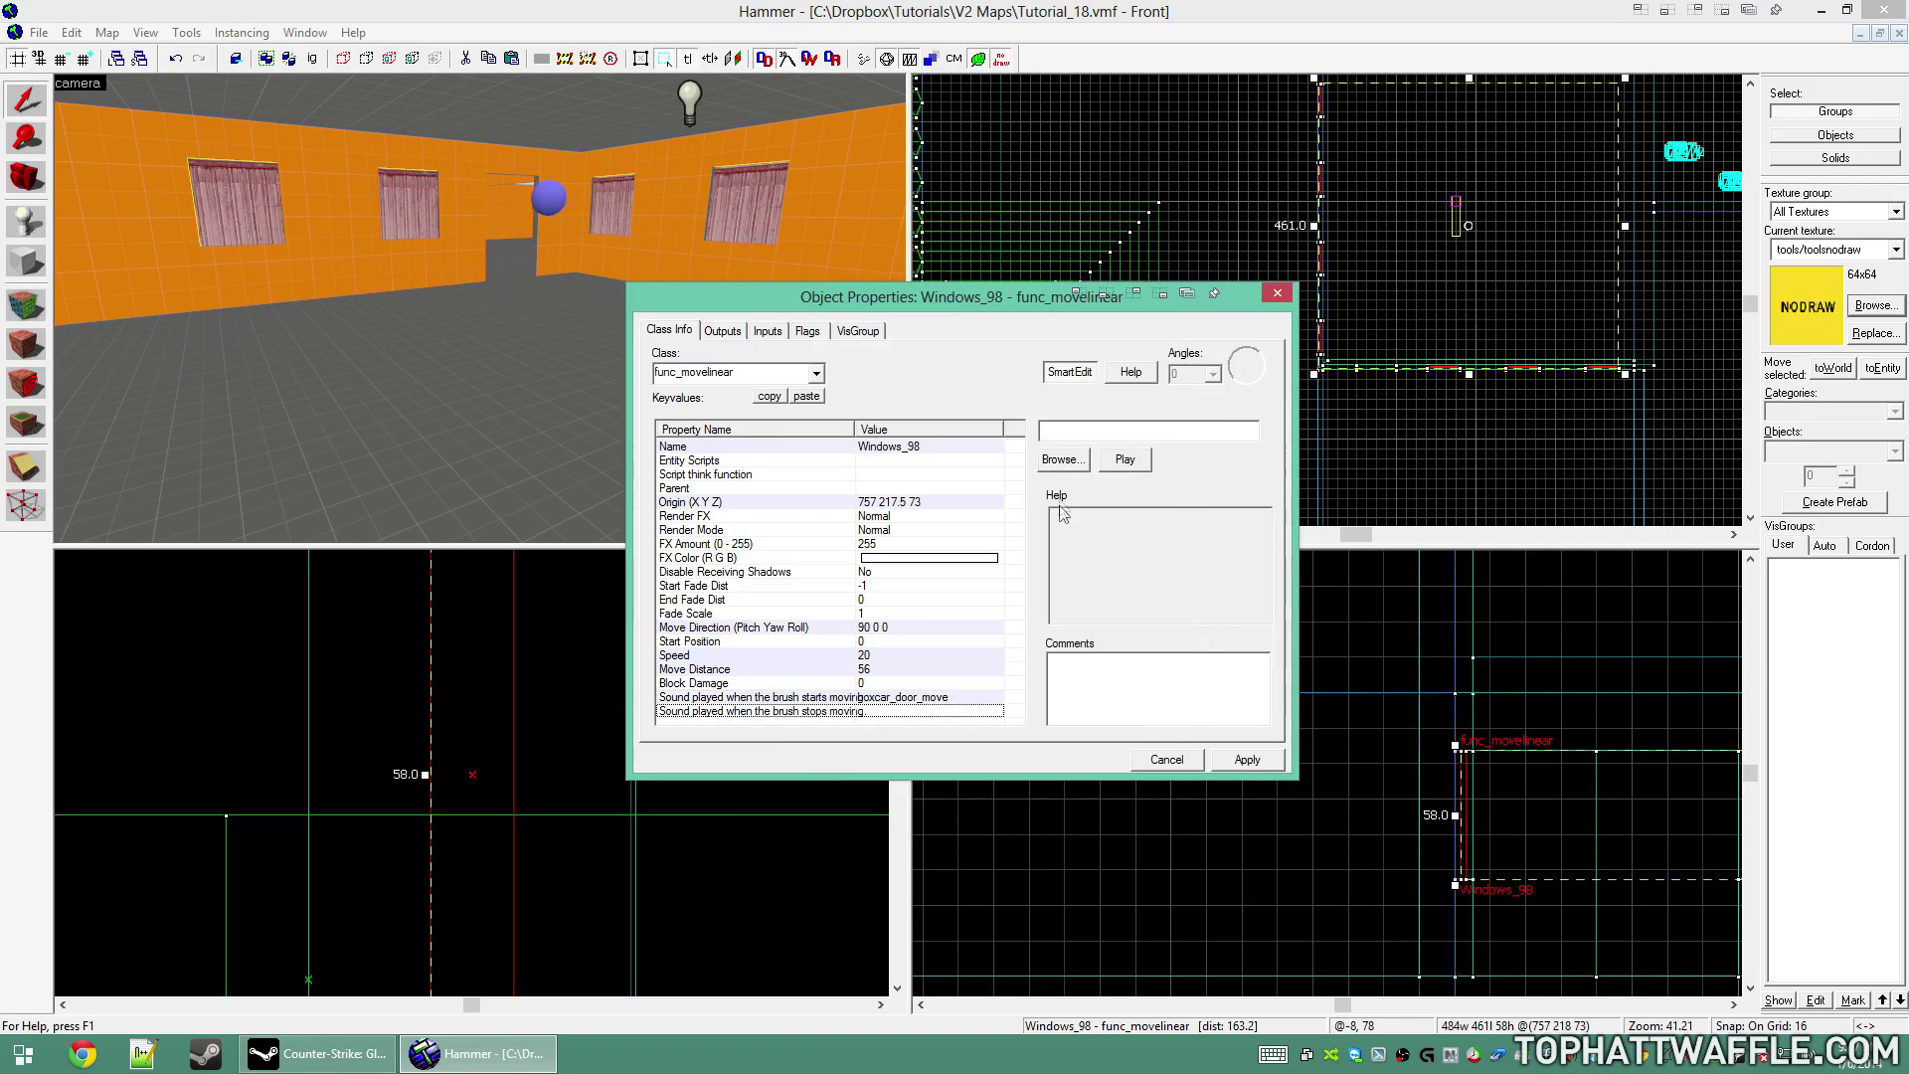
Assign boxcar_door_stop1 as the sound played when the brushes stop moving, apply it and close the properties
click(812, 316)
click(815, 754)
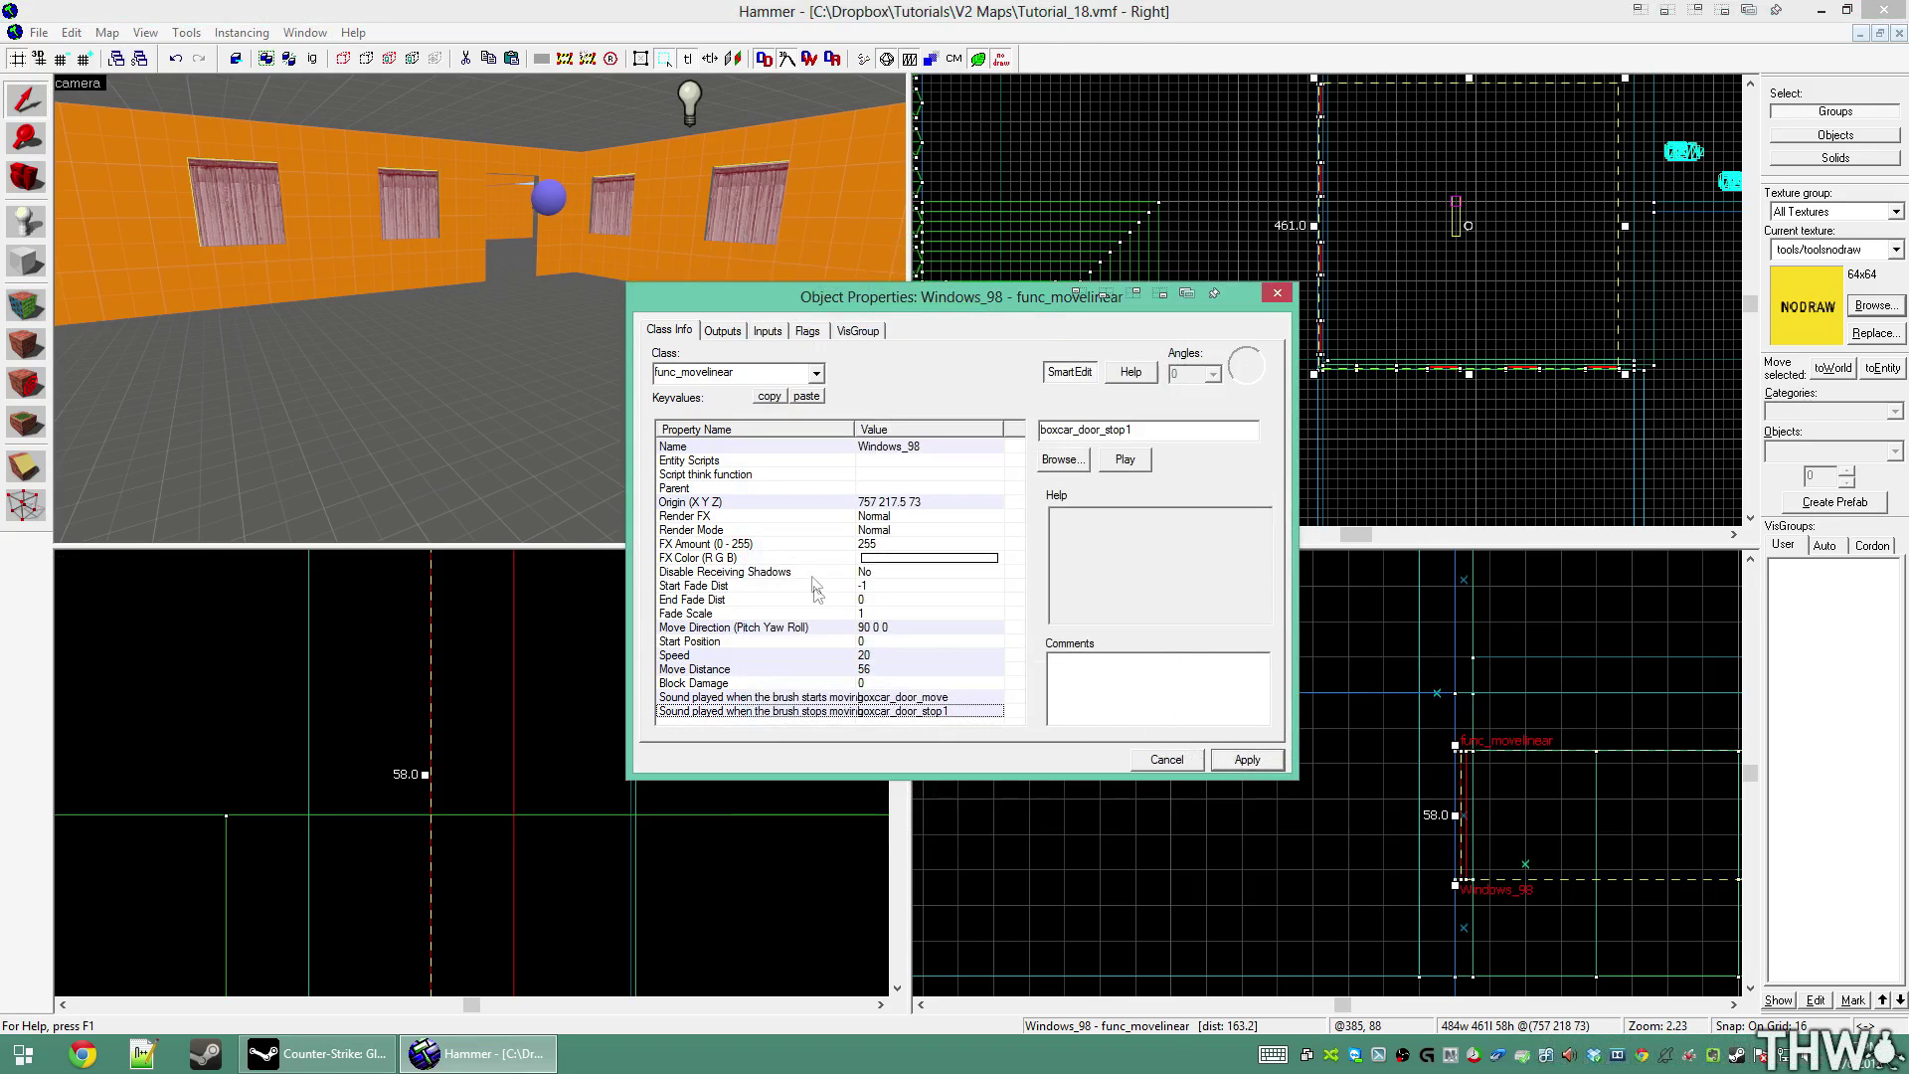
click(1247, 759)
click(1232, 376)
Place a point entity on the floor near the corner beside the doorway and change its class to logic_auto
key(s)
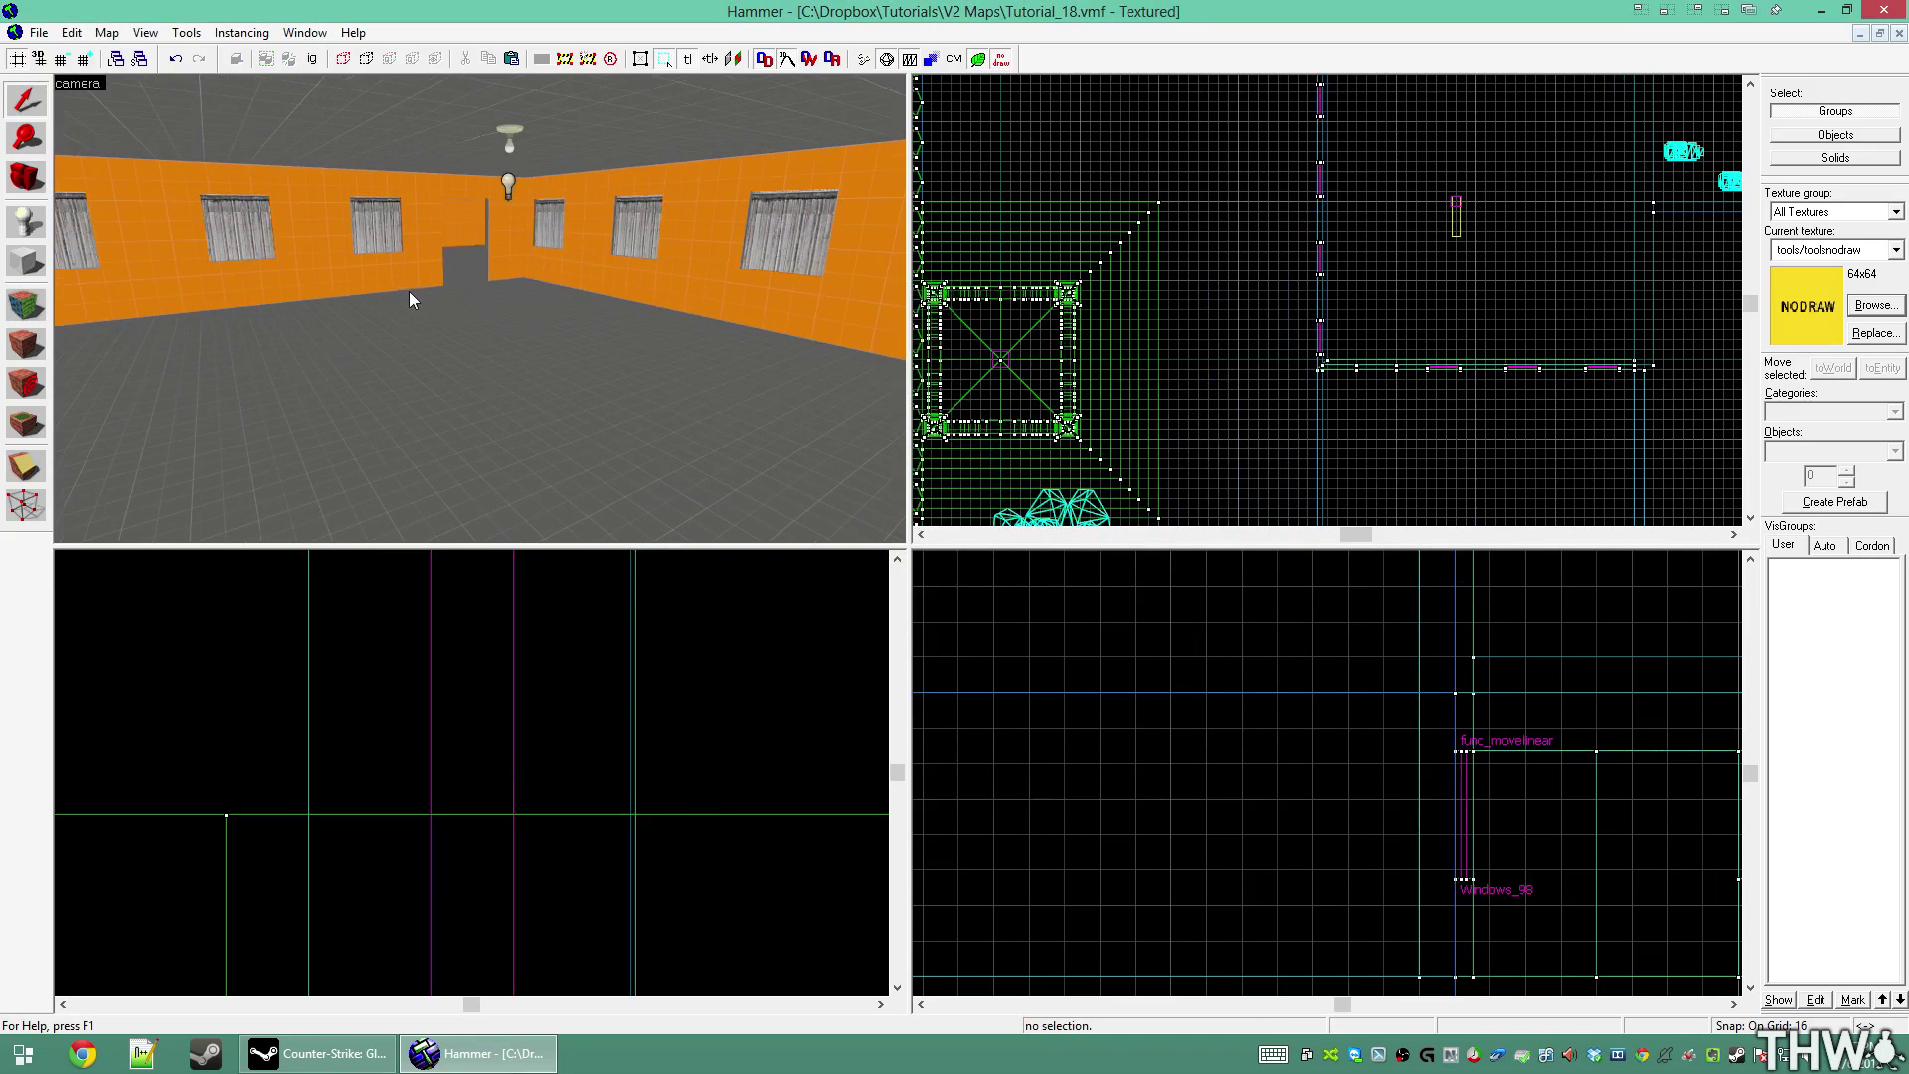
key(z)
key(w)
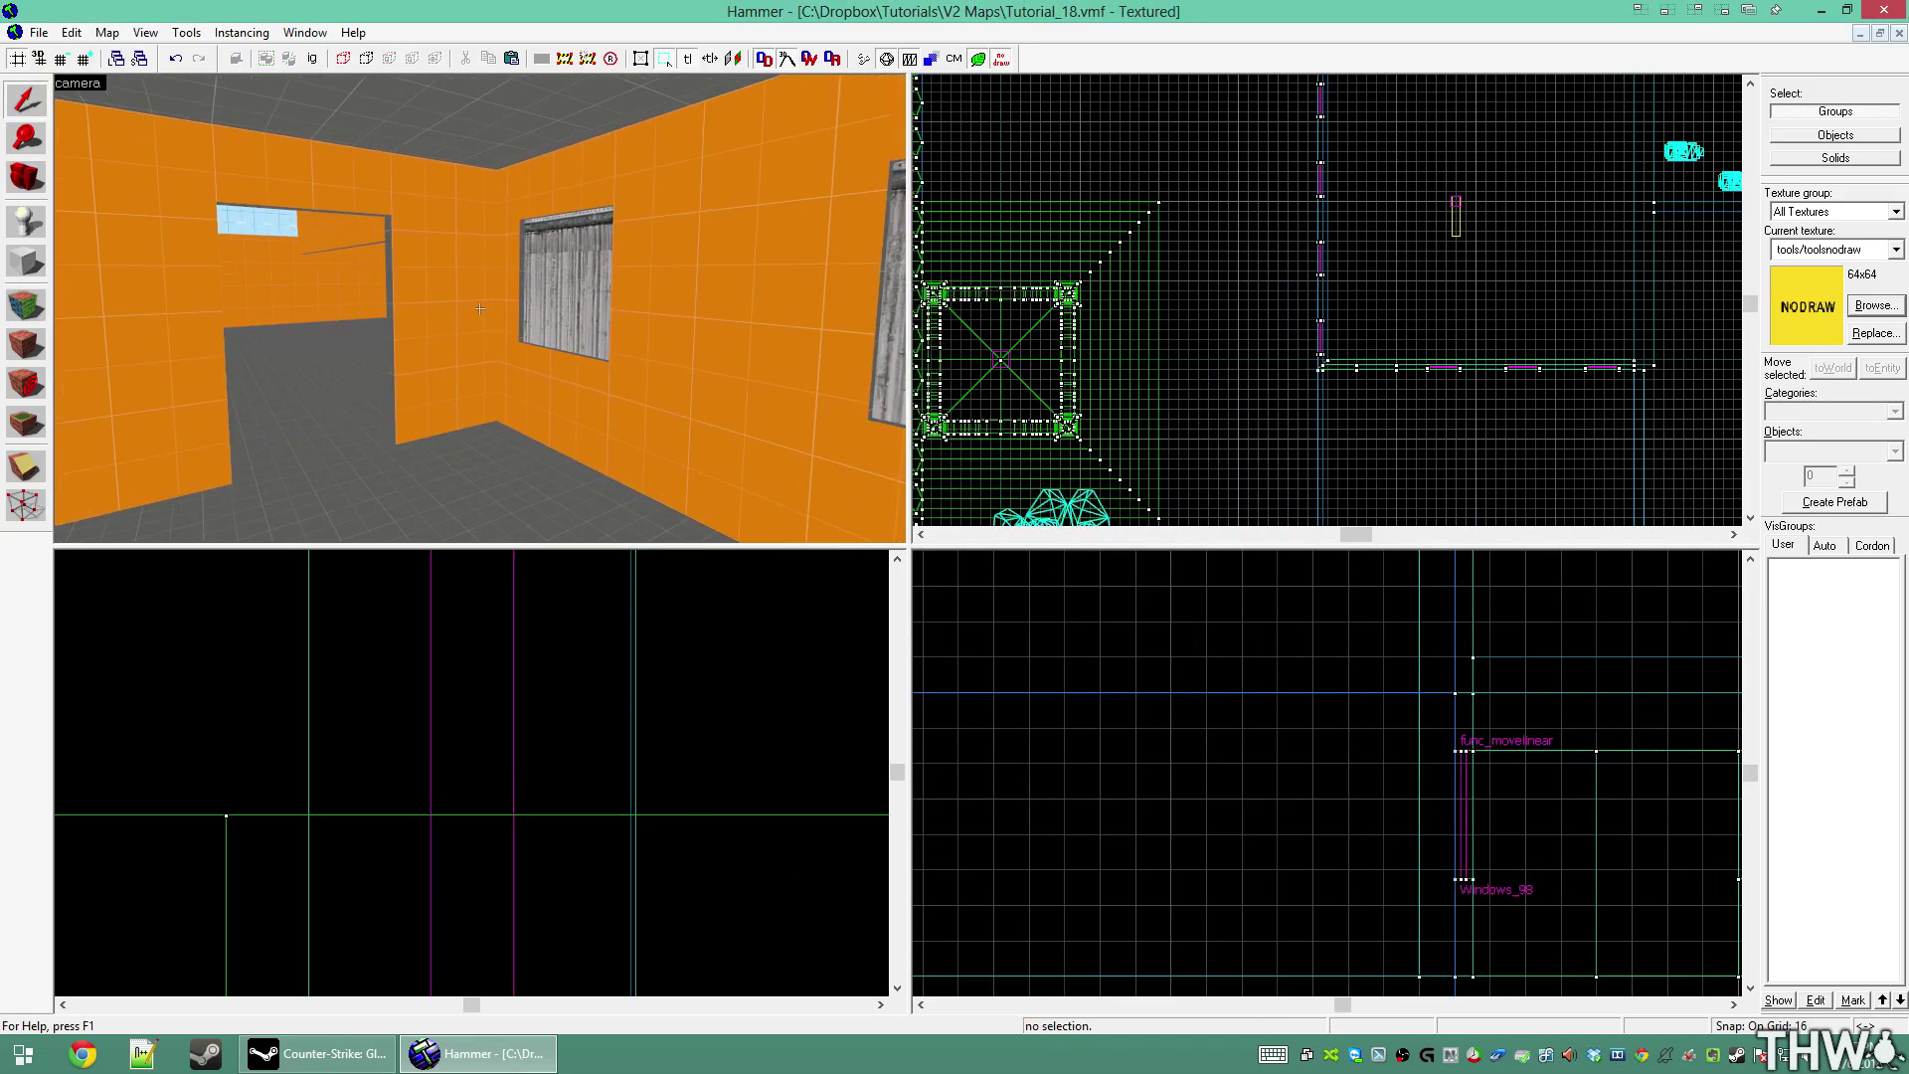
key(z)
key(shift+e)
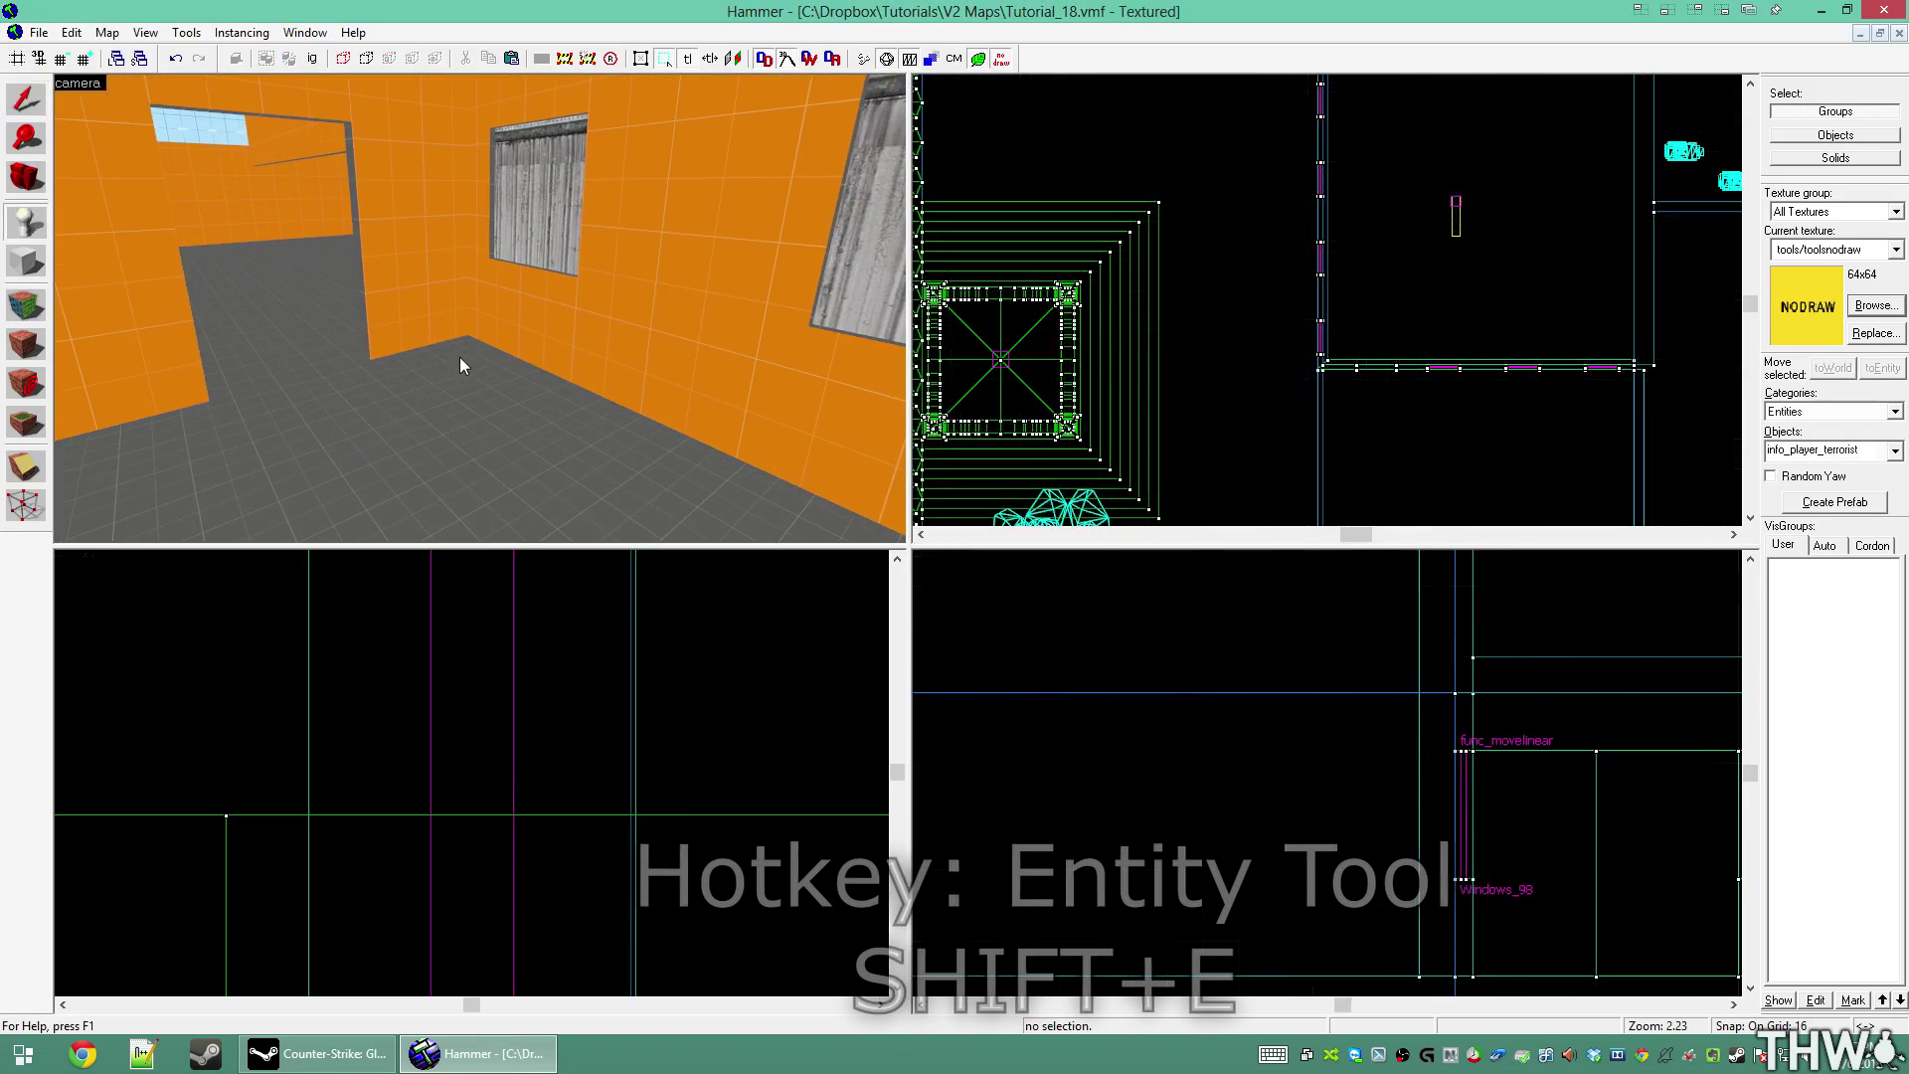
click(470, 365)
double_click(466, 324)
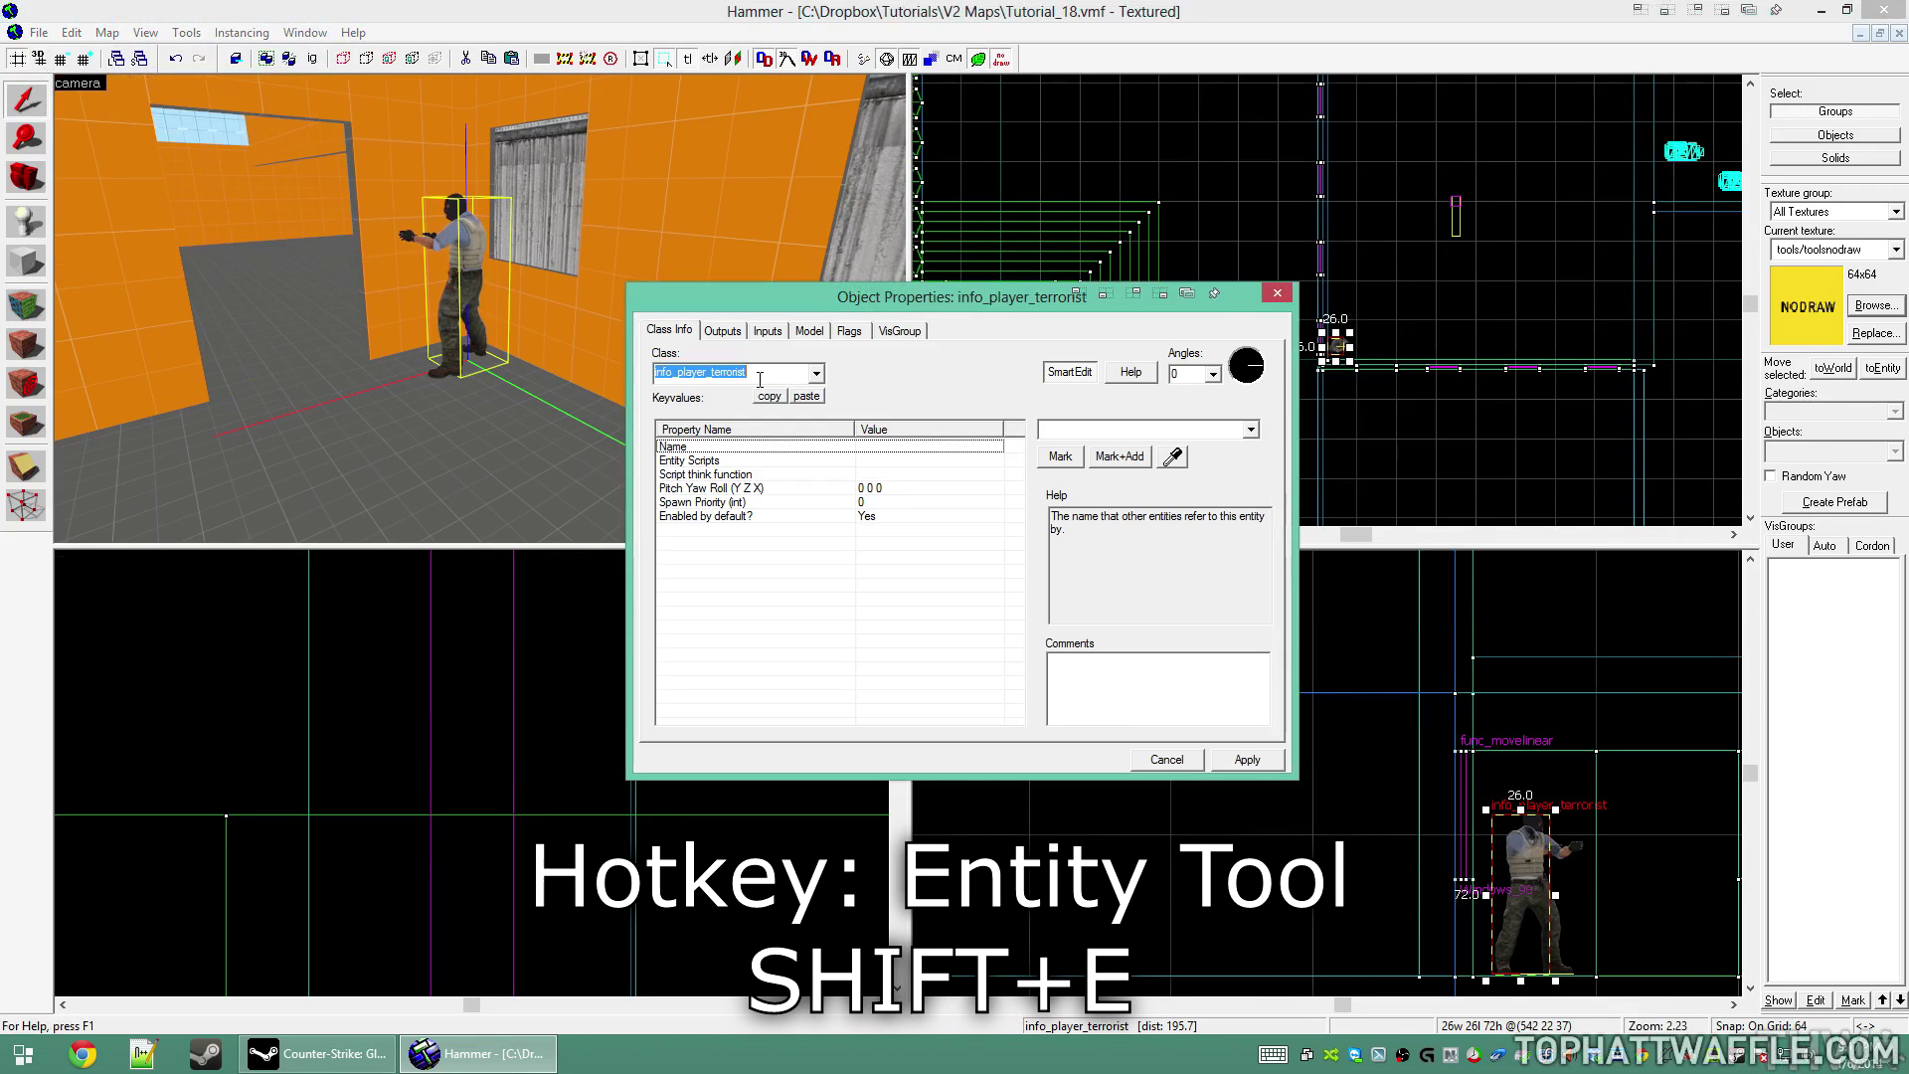
text(logic_auto)
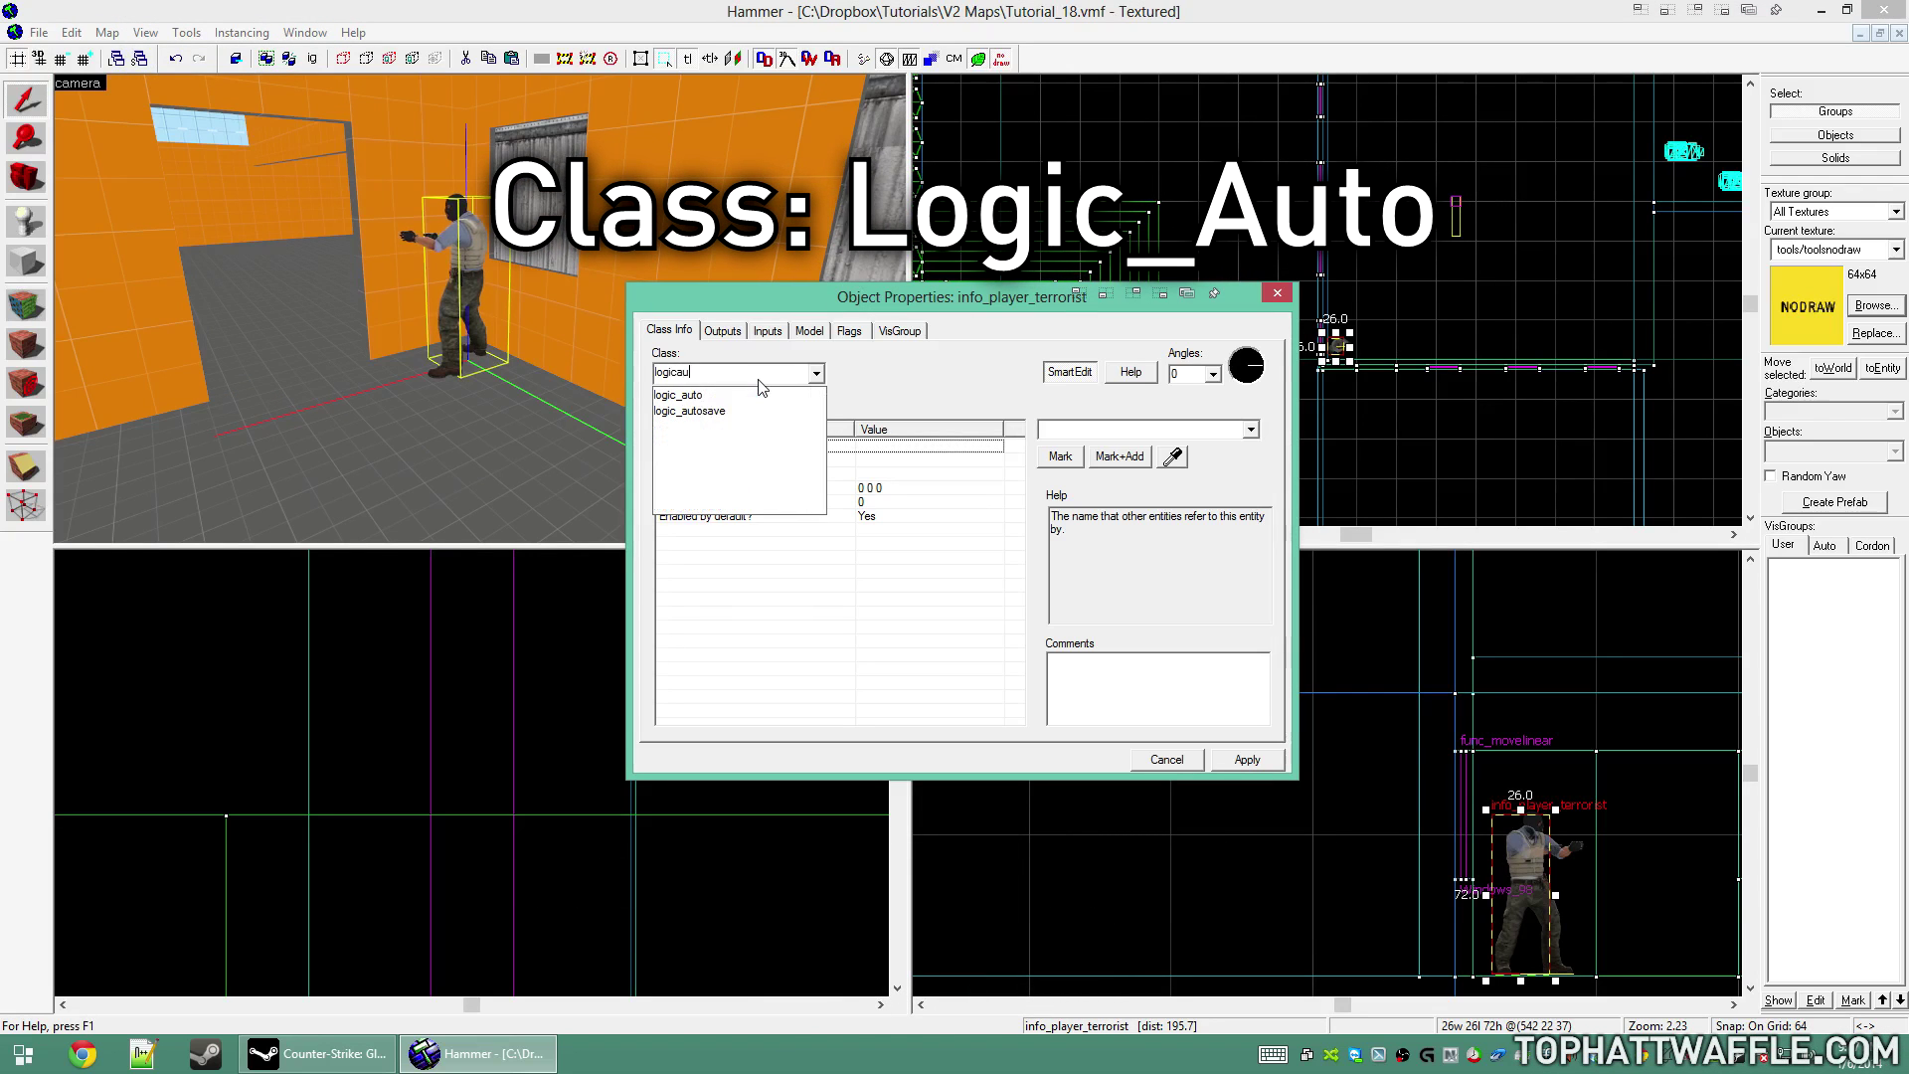
key(Return)
click(465, 384)
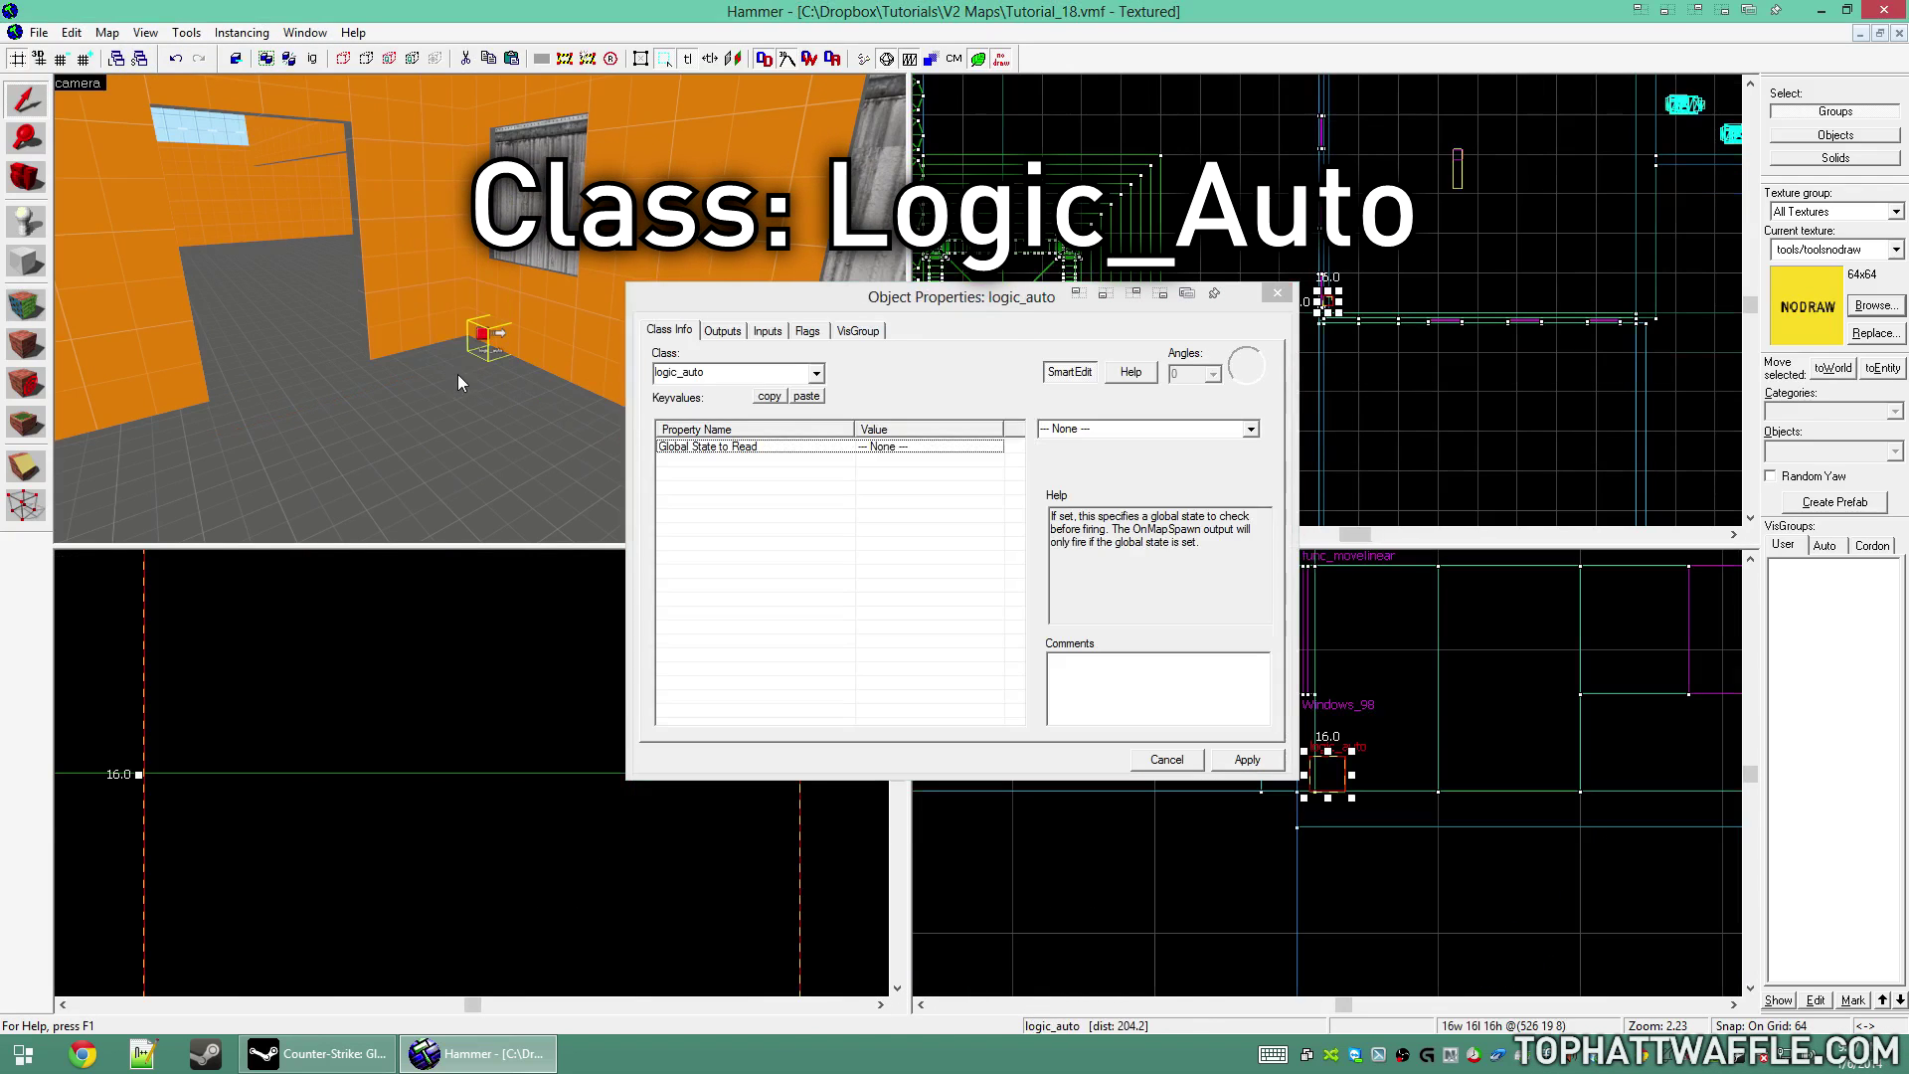
Add an OnMapSpawn output to the logic_auto that sends Open to Windows_98, and close its properties
click(723, 330)
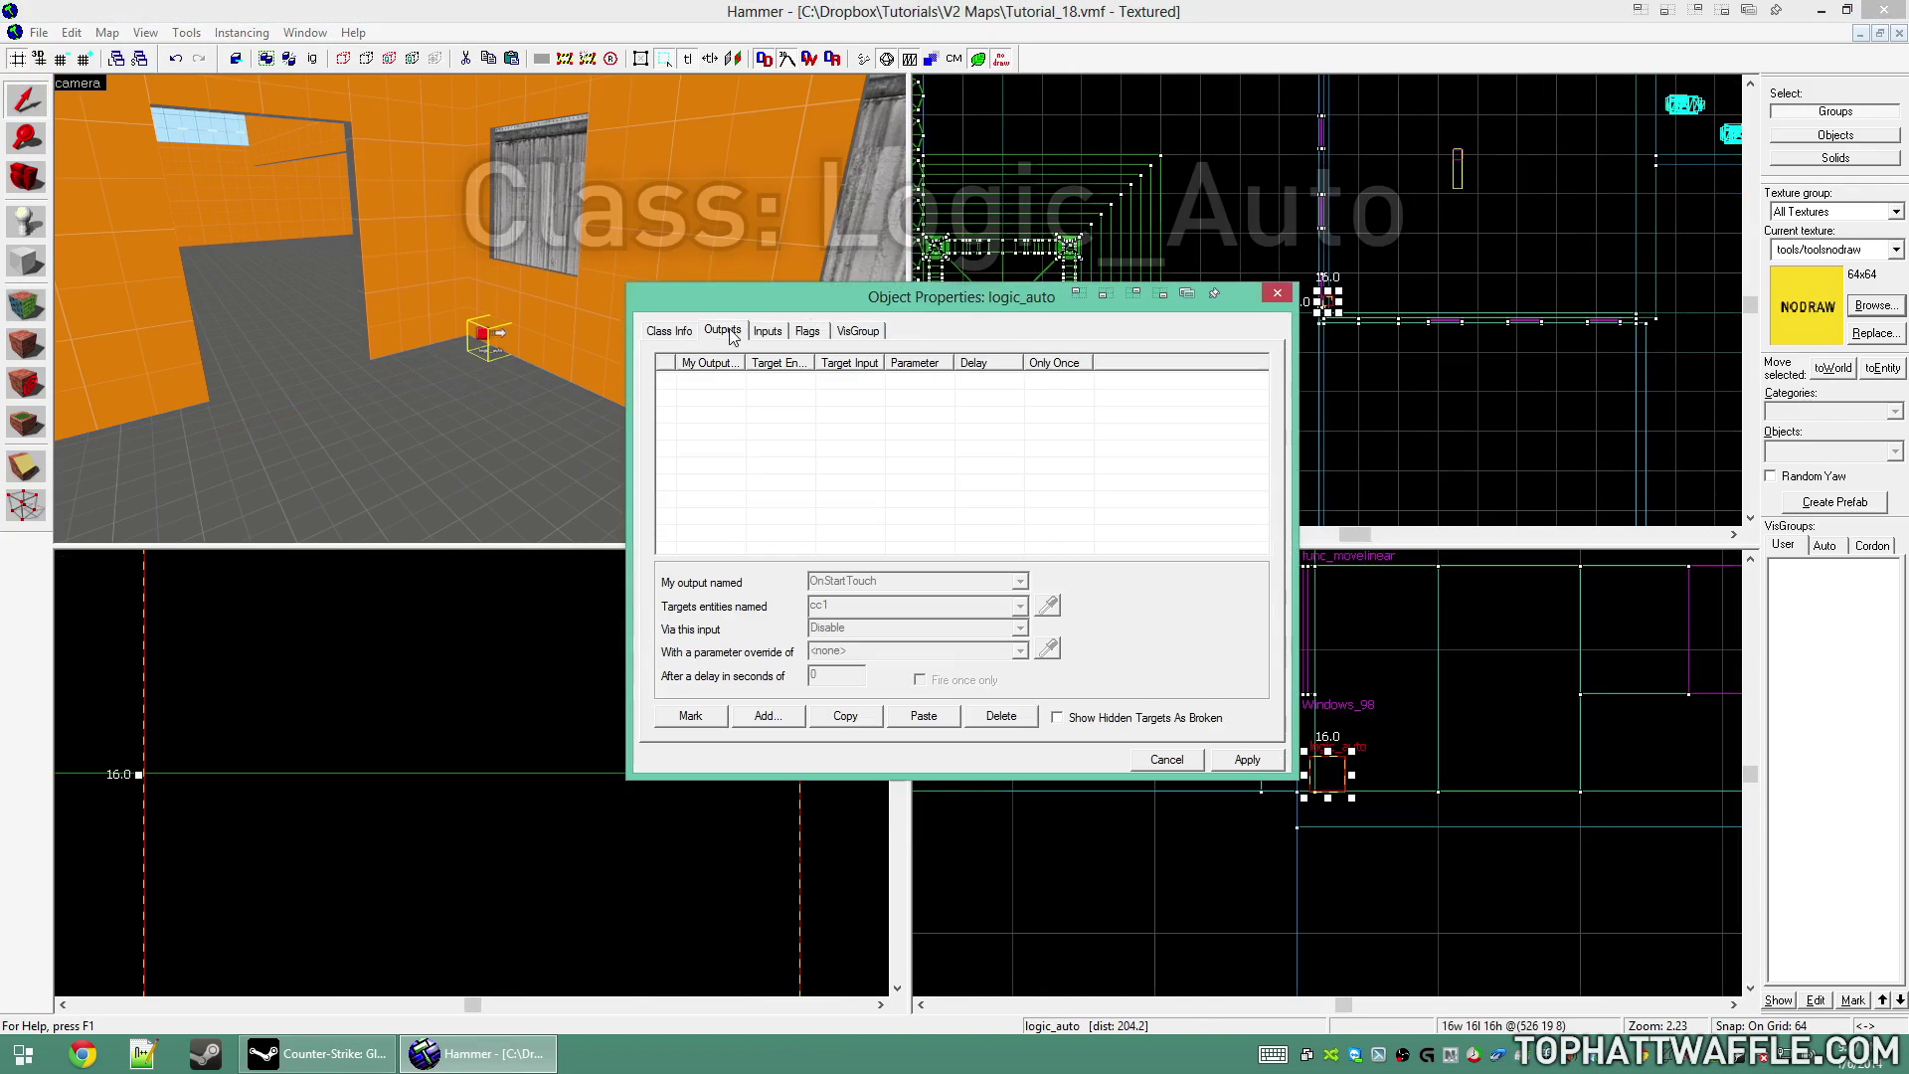
click(763, 715)
click(1047, 605)
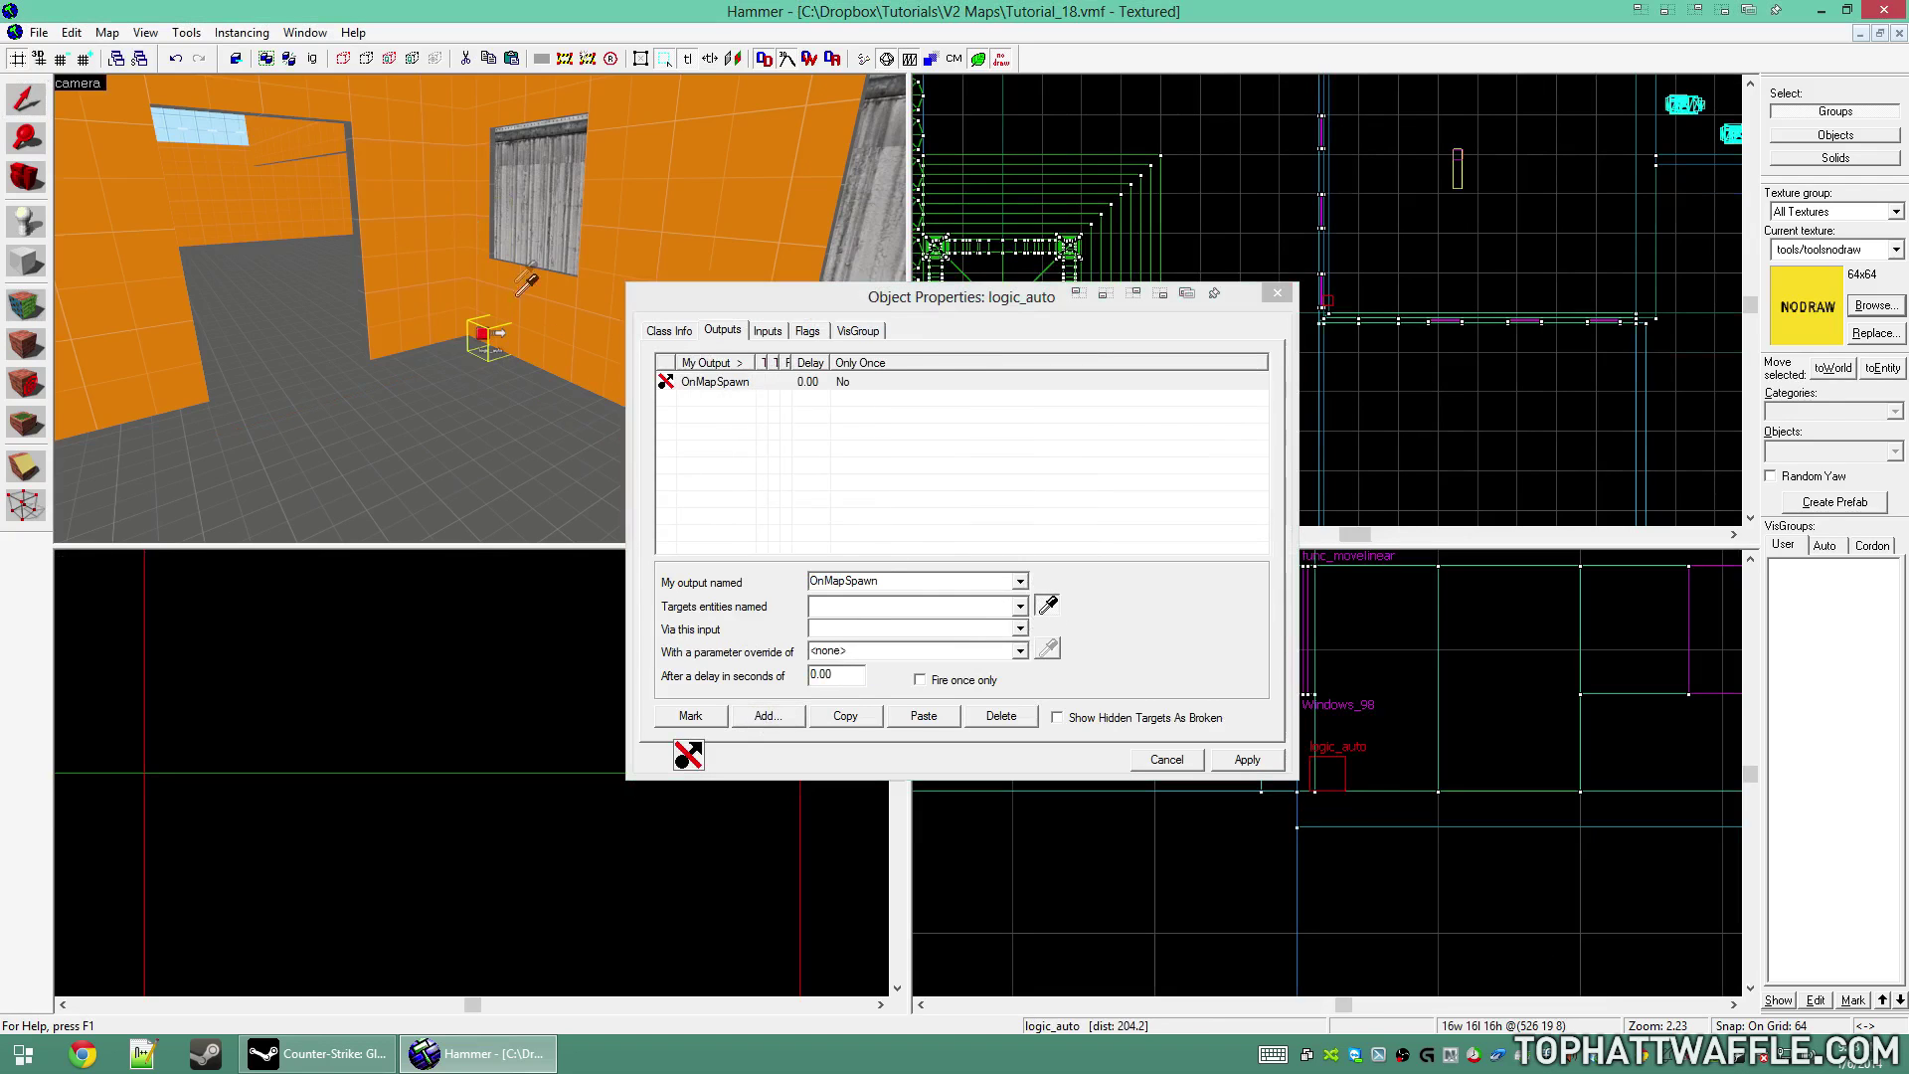
click(1019, 628)
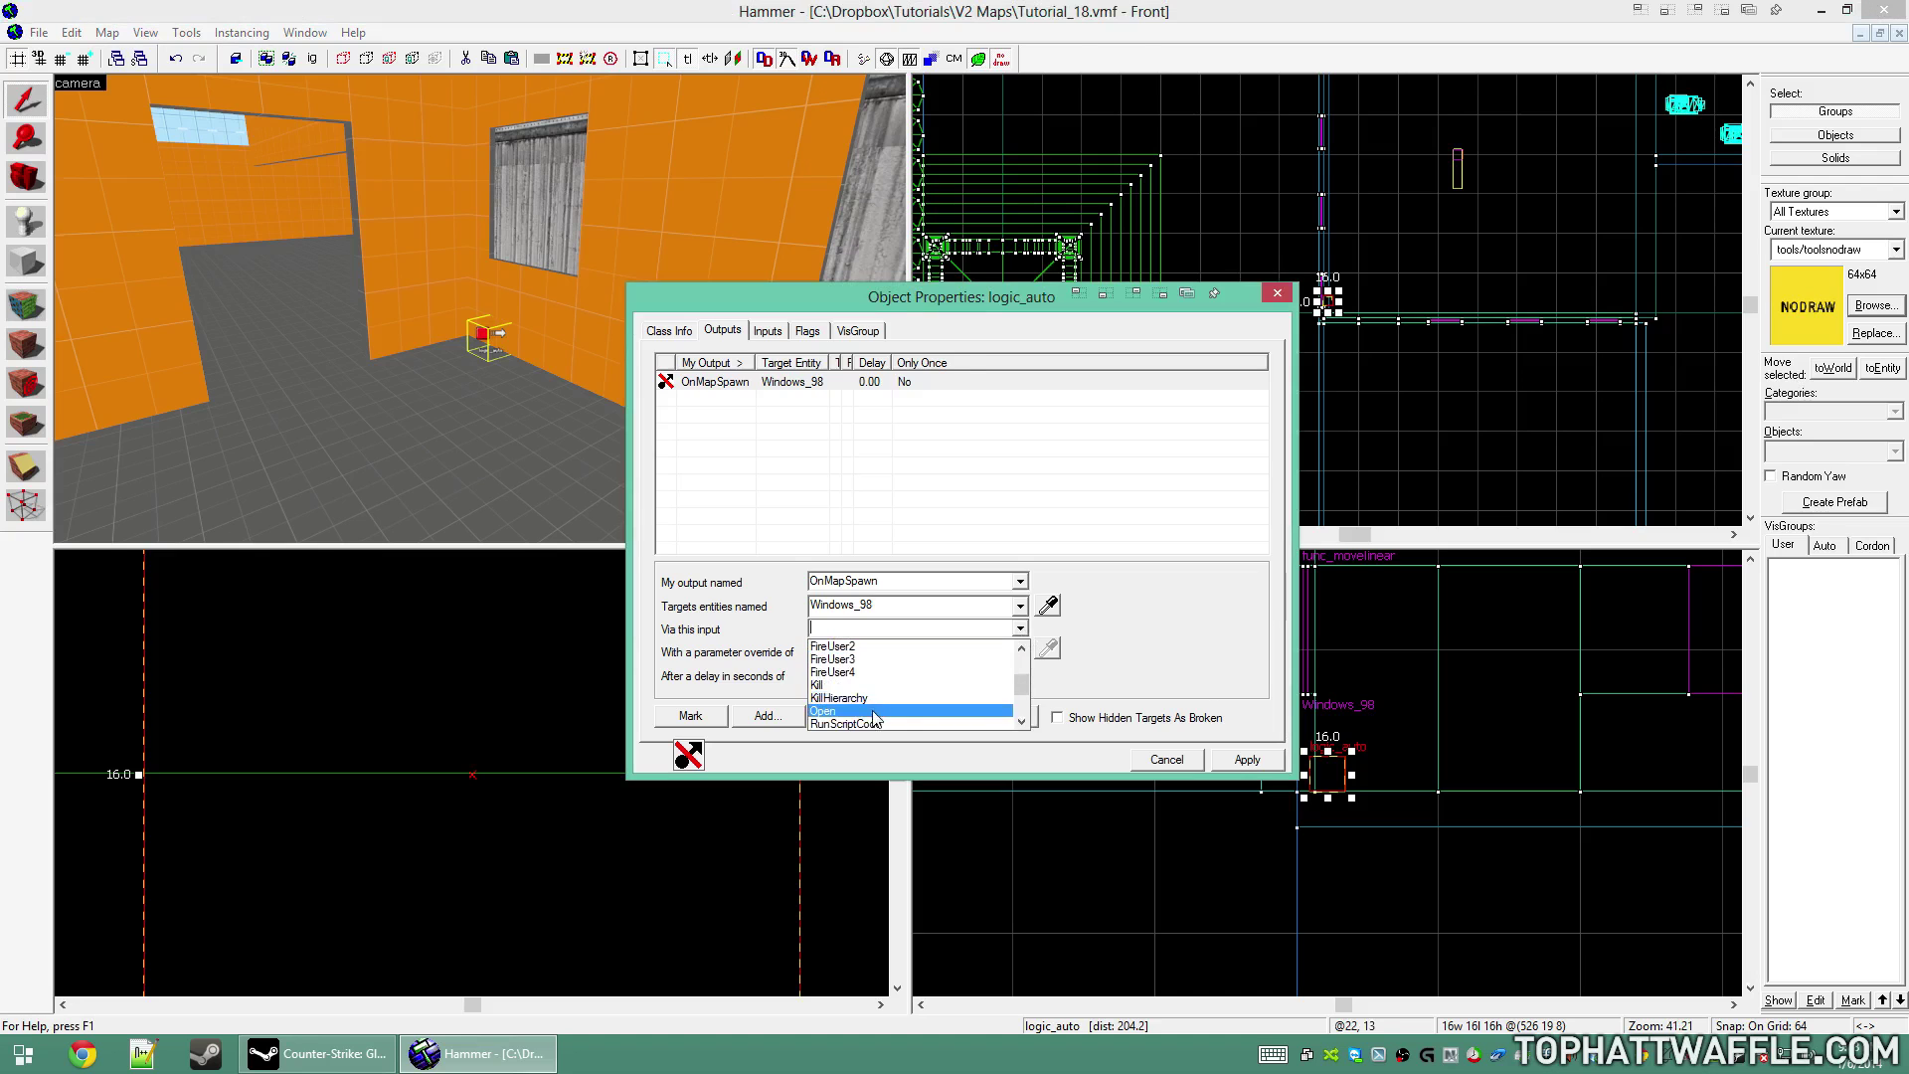
click(872, 711)
click(1169, 761)
Reduce the grid size to 8 and move the logic_auto entity into the room's corner
drag(486, 340, 475, 368)
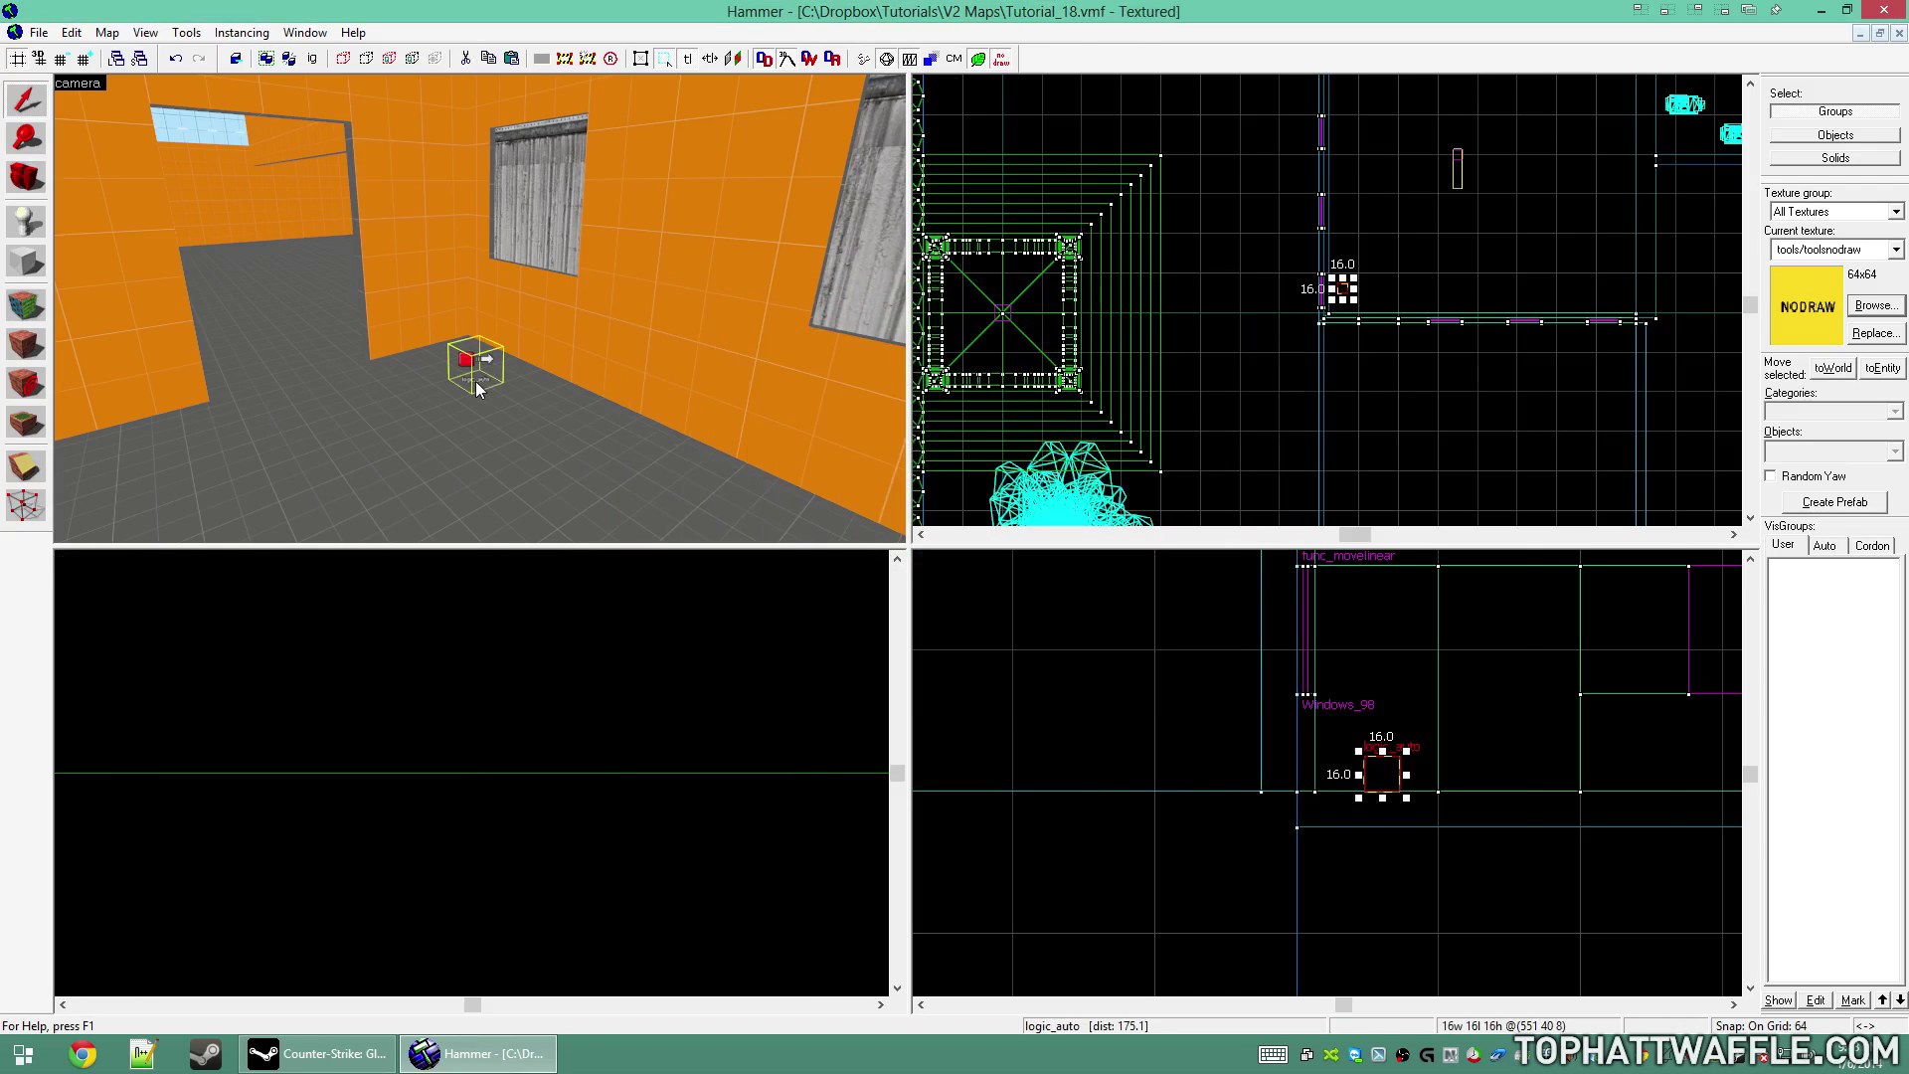
key(ctrl+e)
scroll(1342, 306, up, 8)
scroll(1283, 298, up, 3)
key(bracketleft)
key(bracketleft)
key(bracketleft)
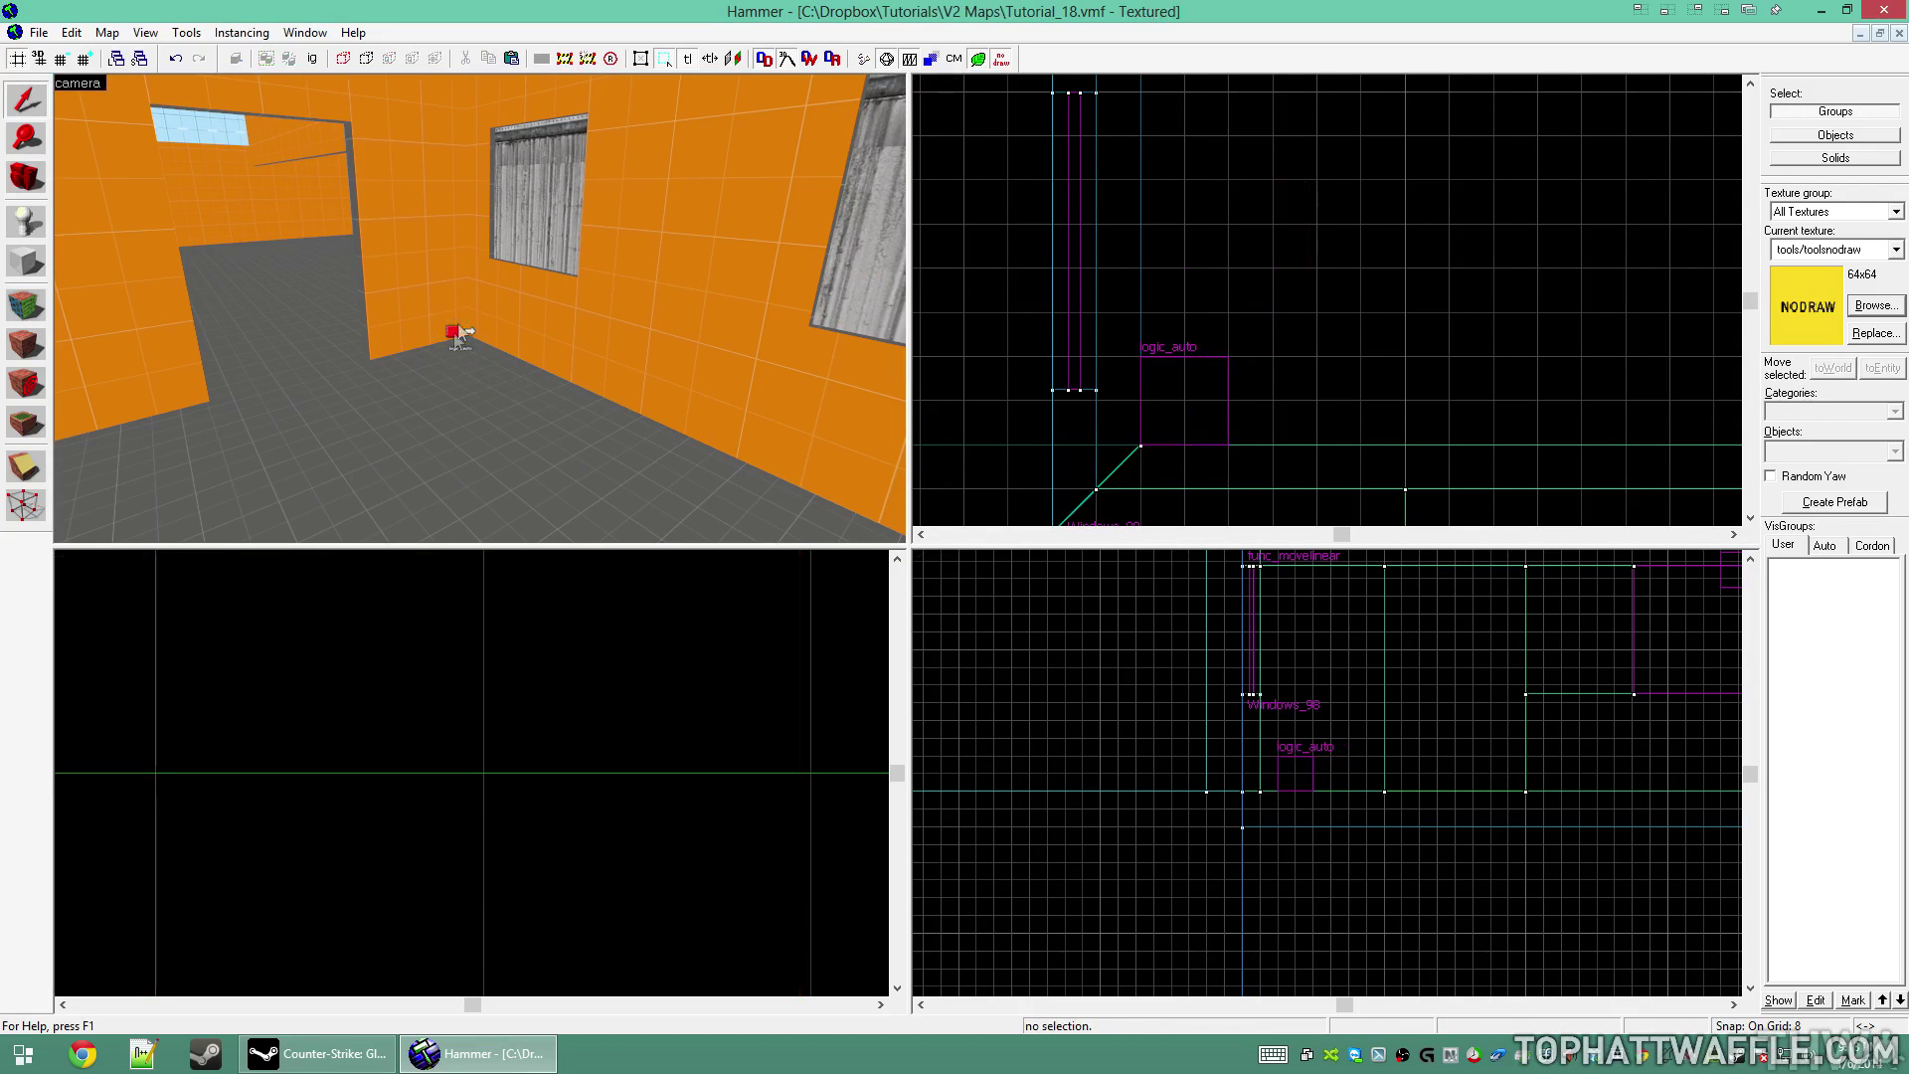
click(456, 334)
scroll(1265, 661, up, 5)
drag(1229, 378, 1158, 404)
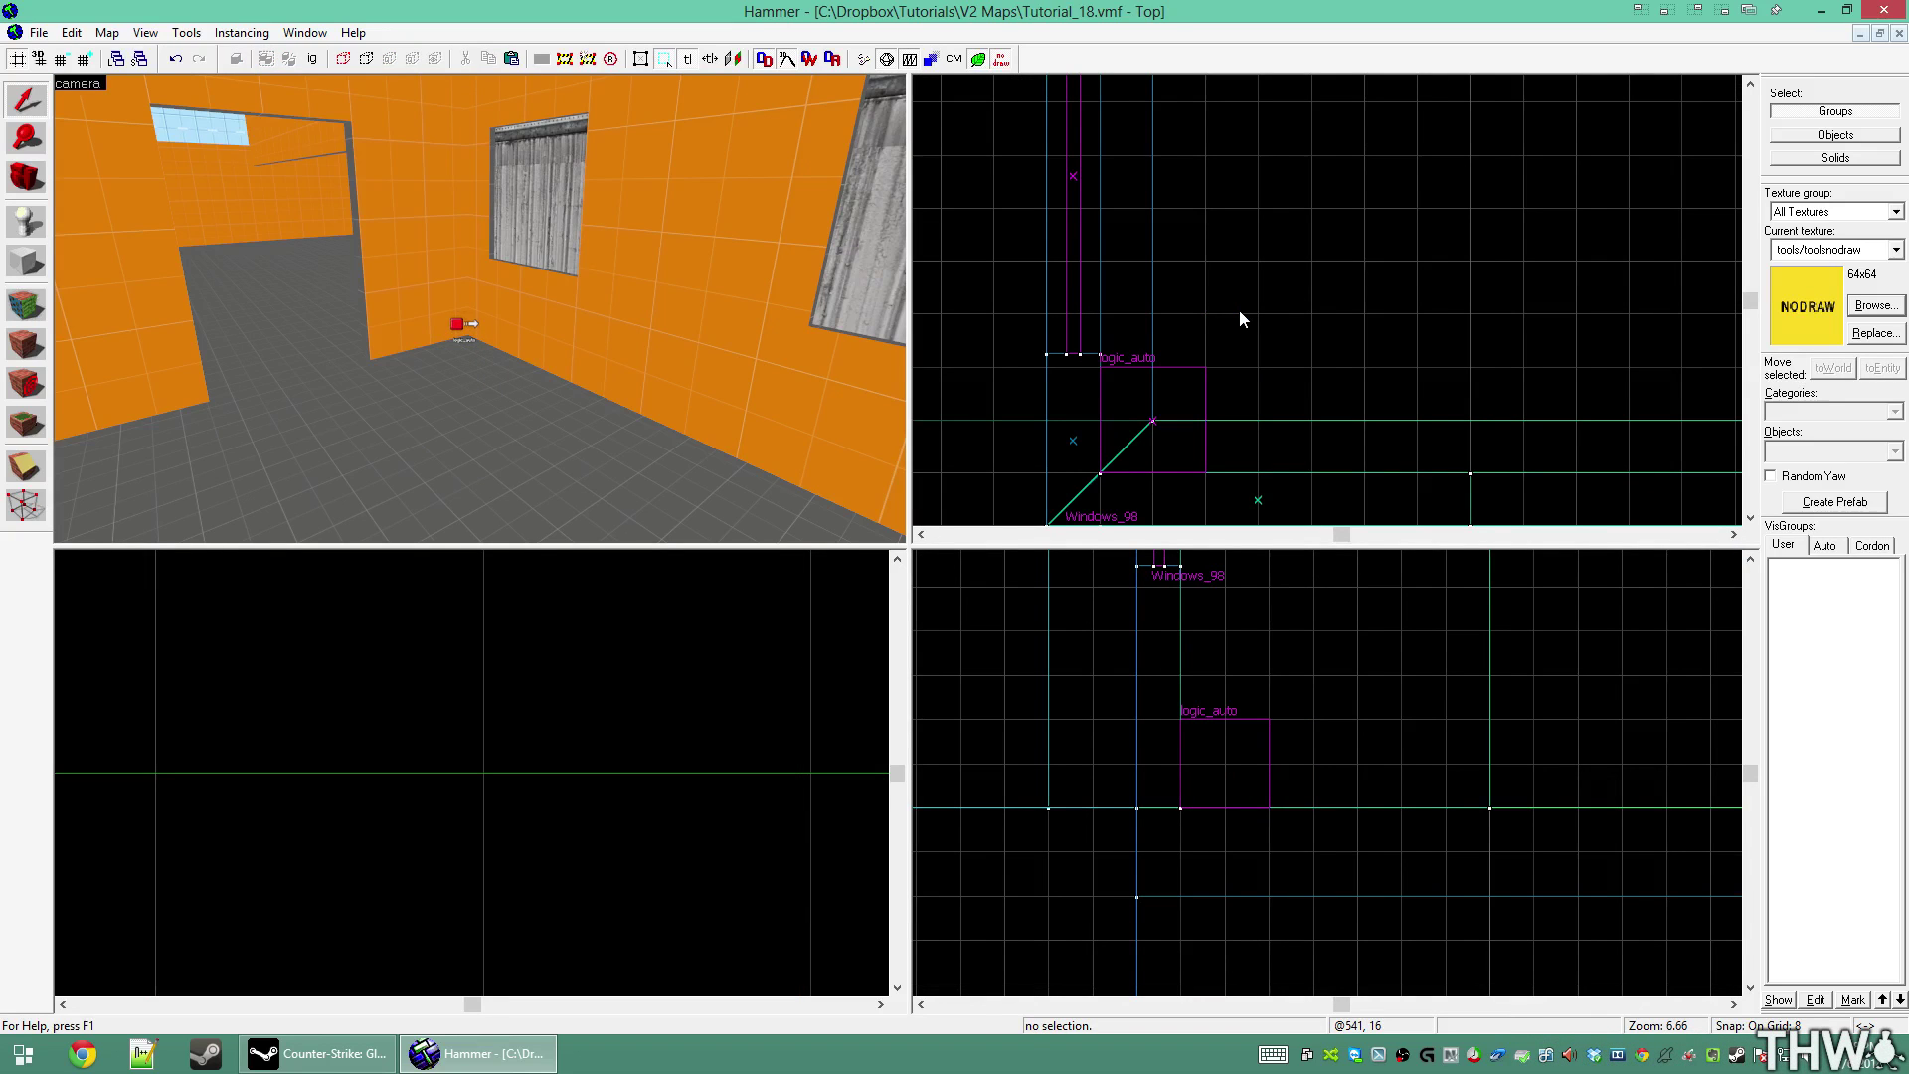
Choose the dev_measureswitch texture and build a switch brush 8 wide, 1 deep and 11 high on the wall between window and doorway
key(s)
key(d)
key(z)
key(z)
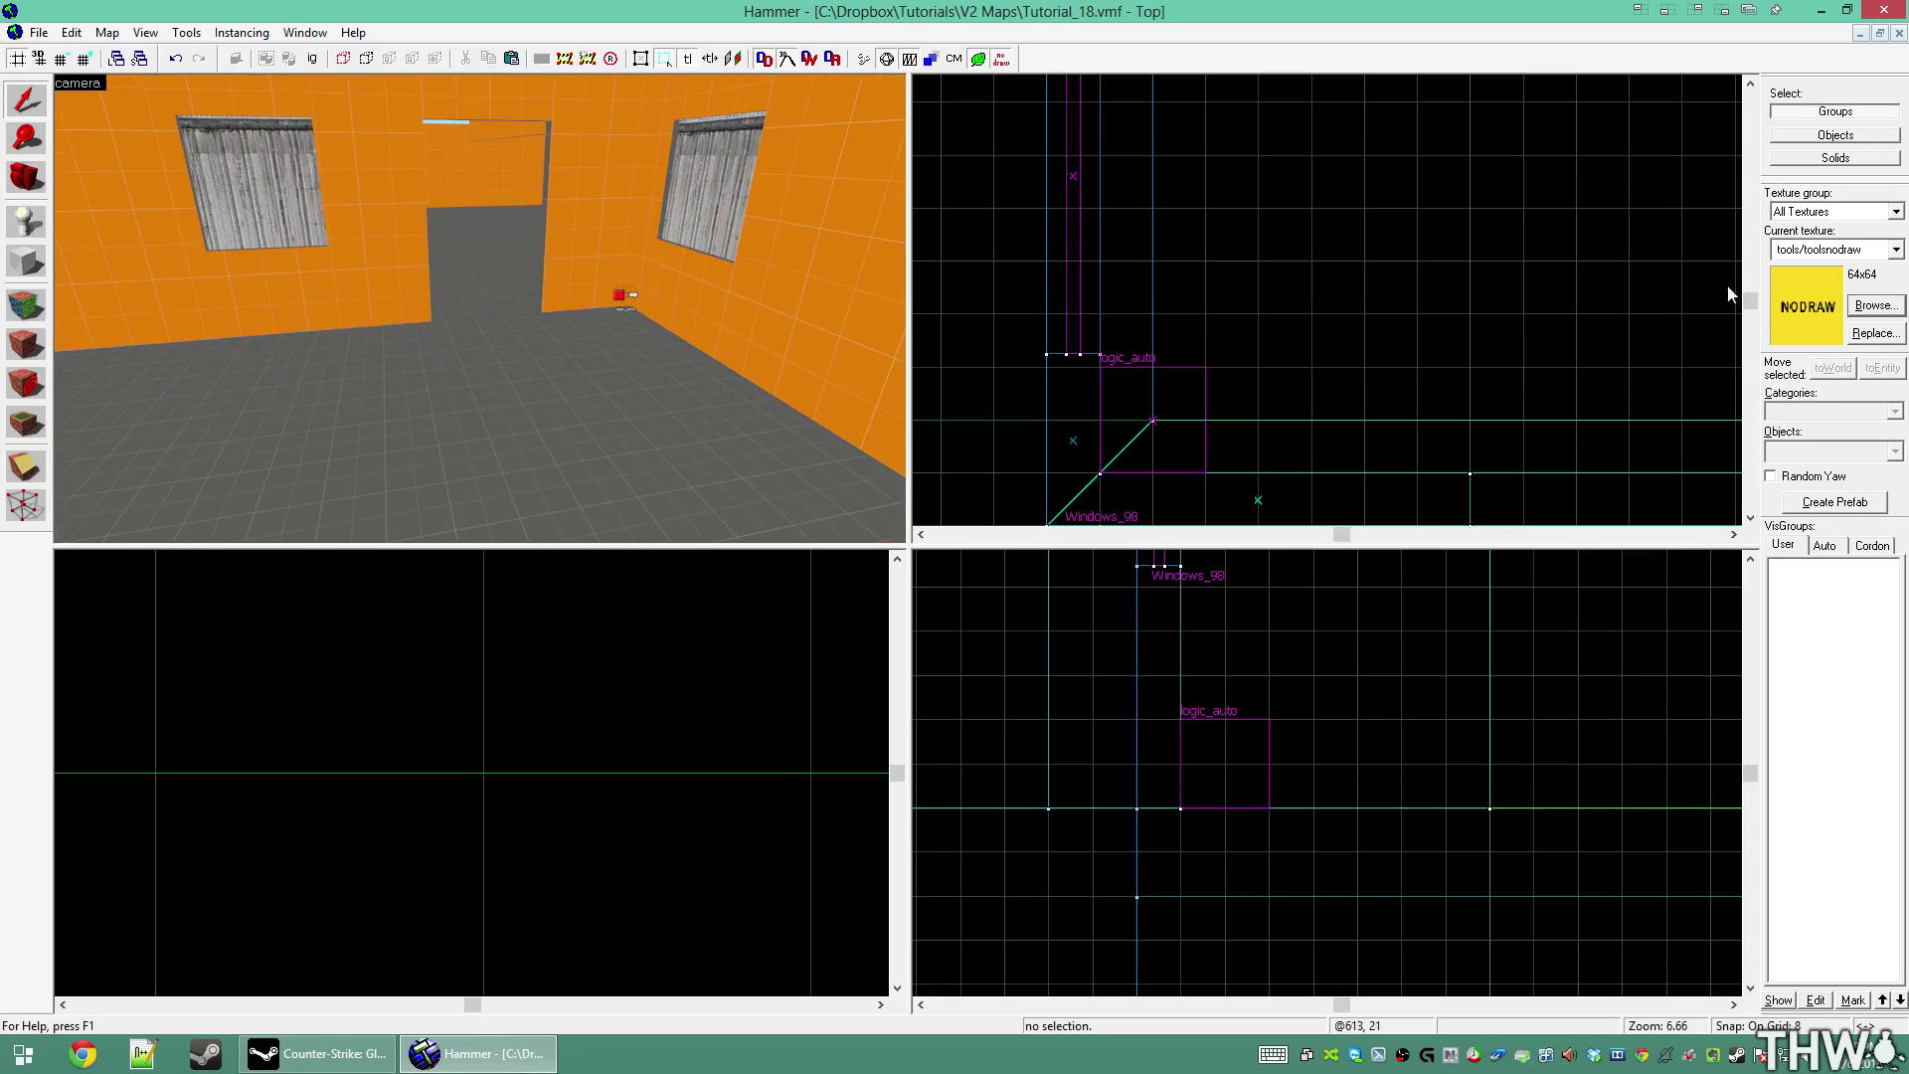
click(1873, 307)
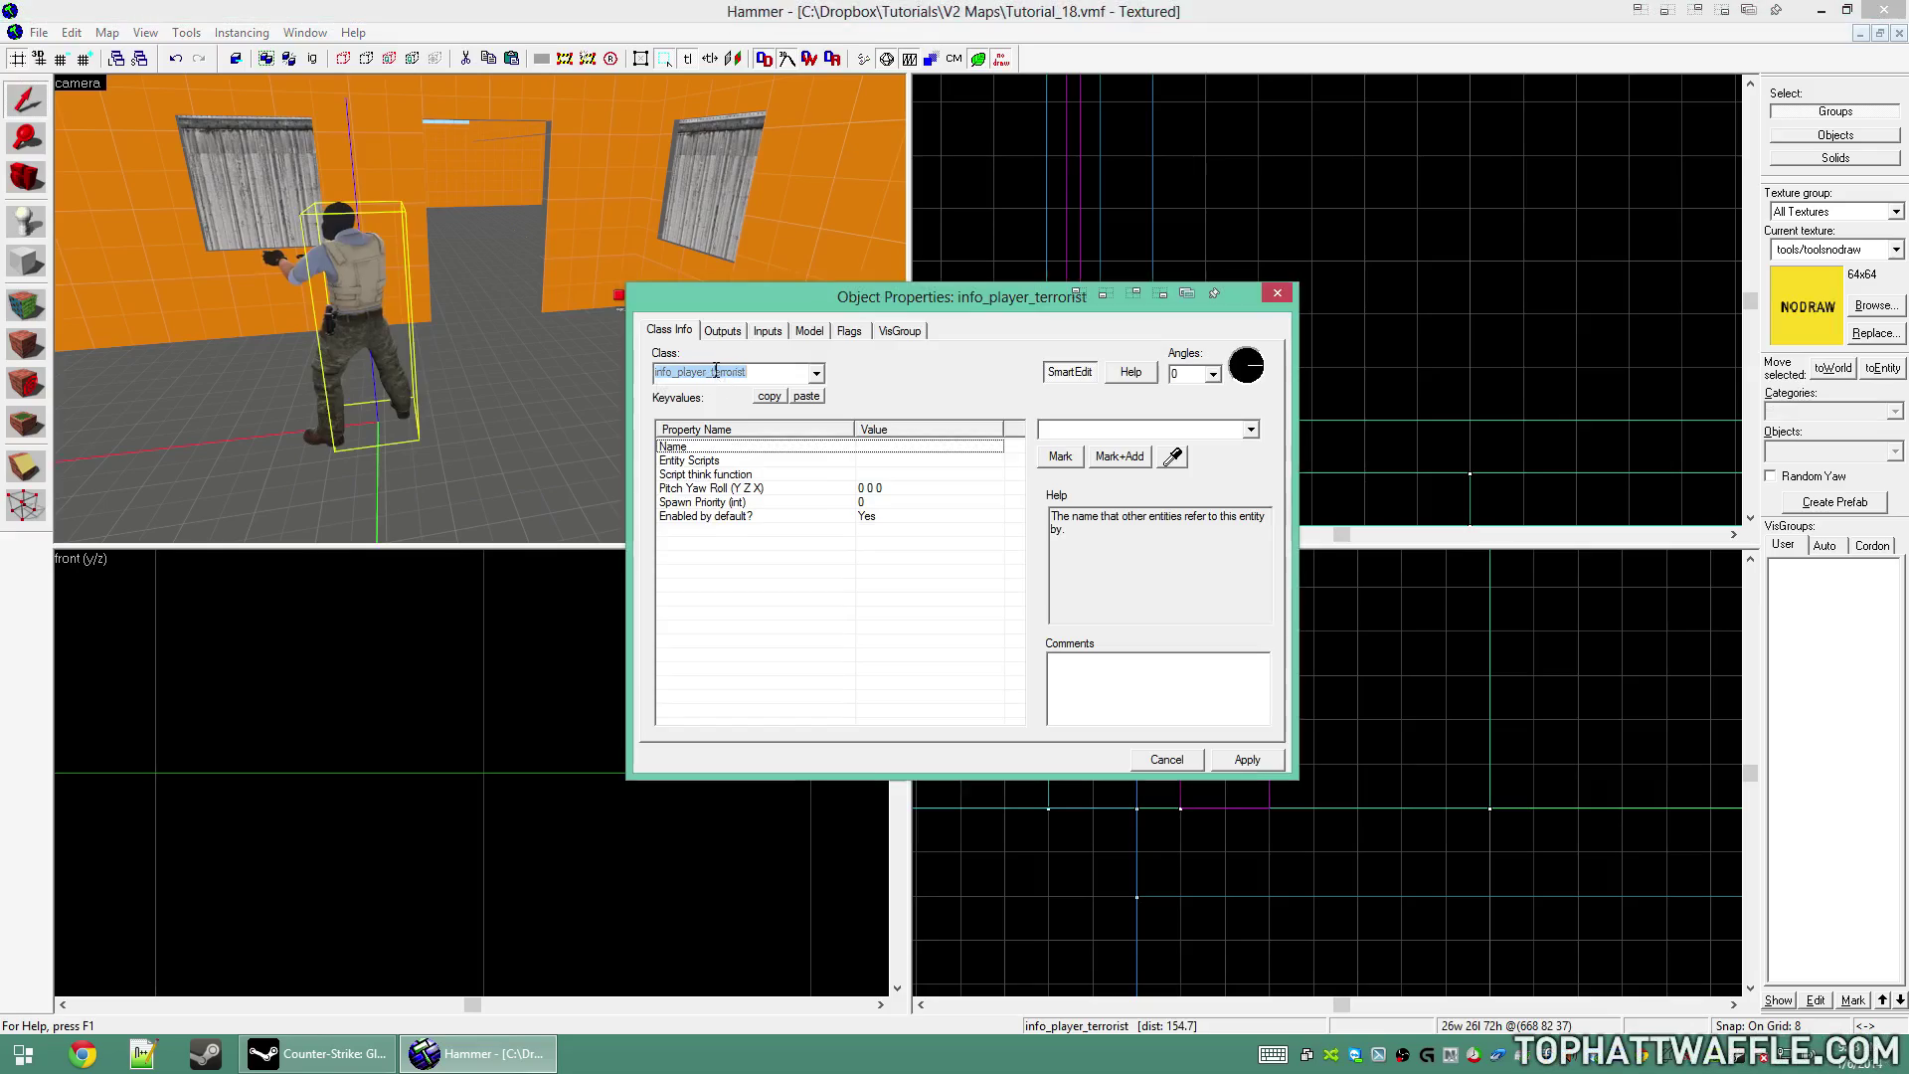
click(815, 372)
click(696, 386)
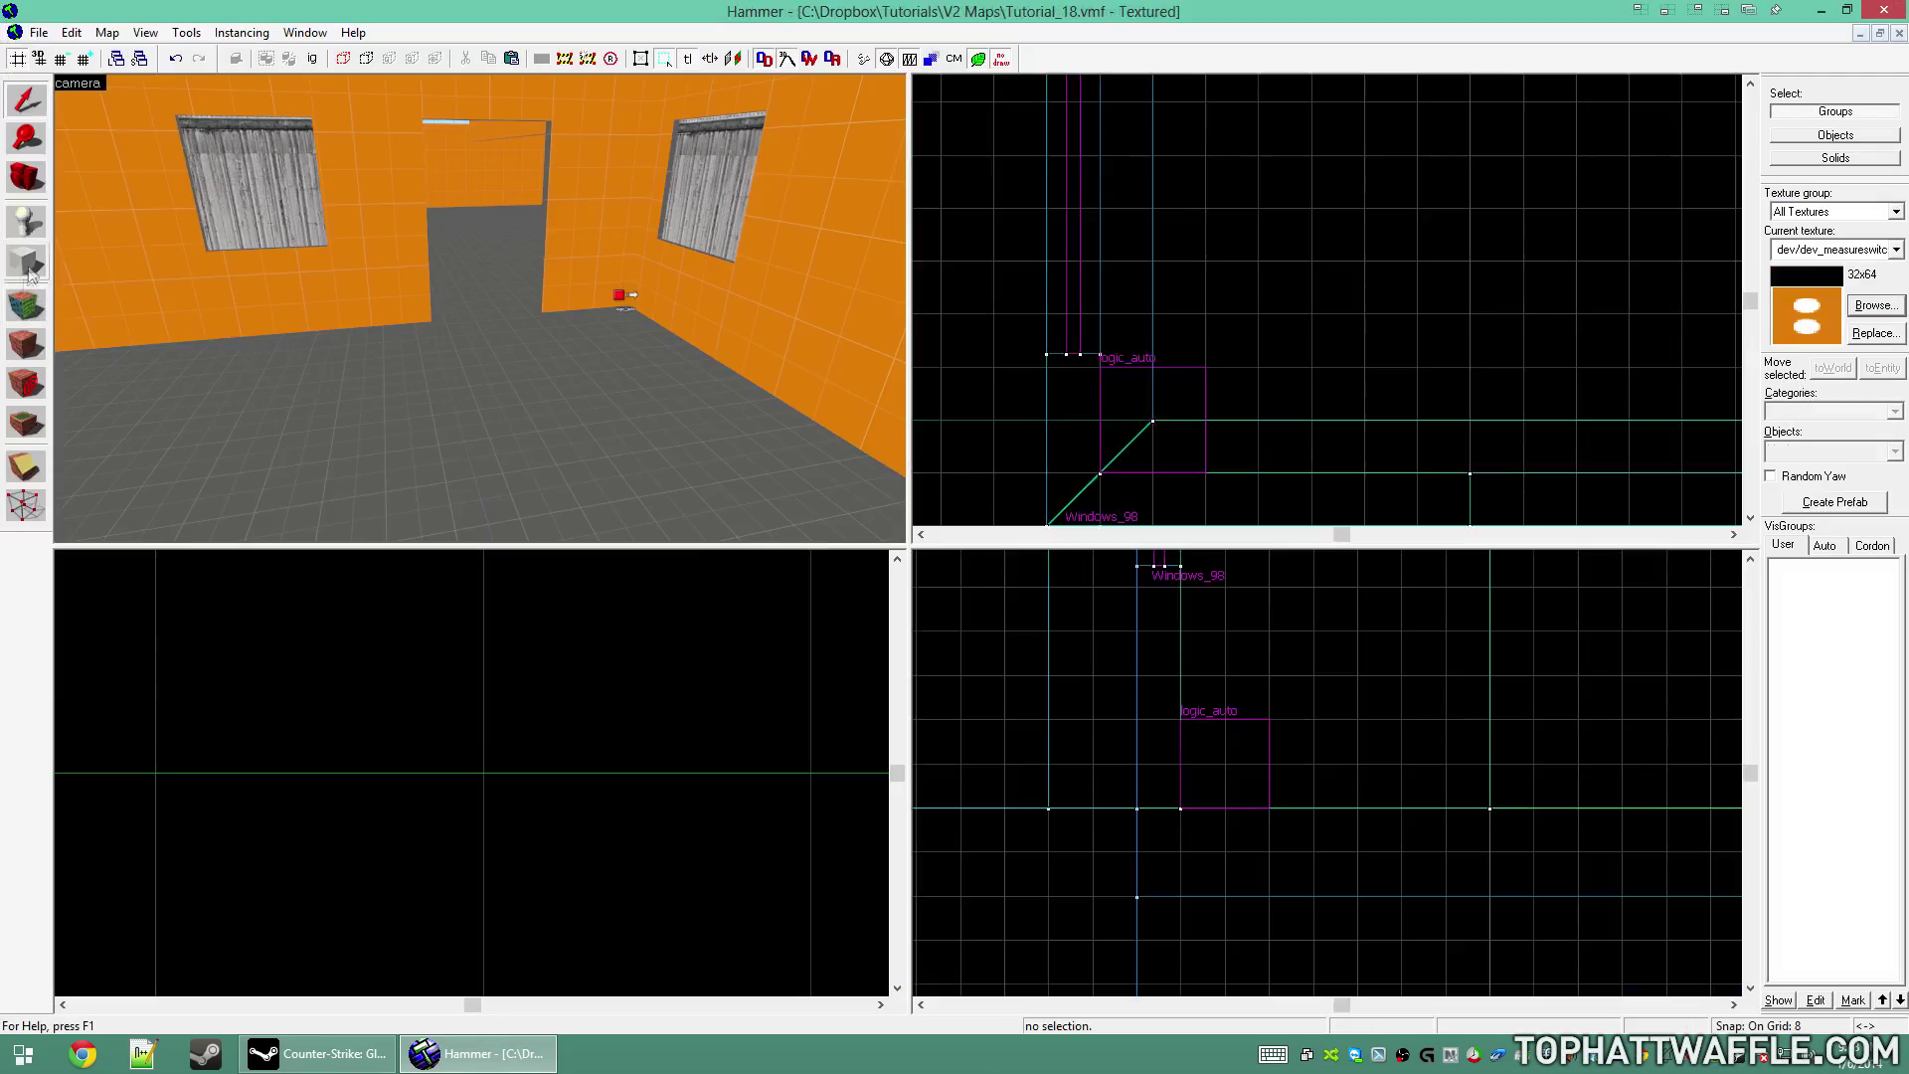
scroll(1385, 397, up, 5)
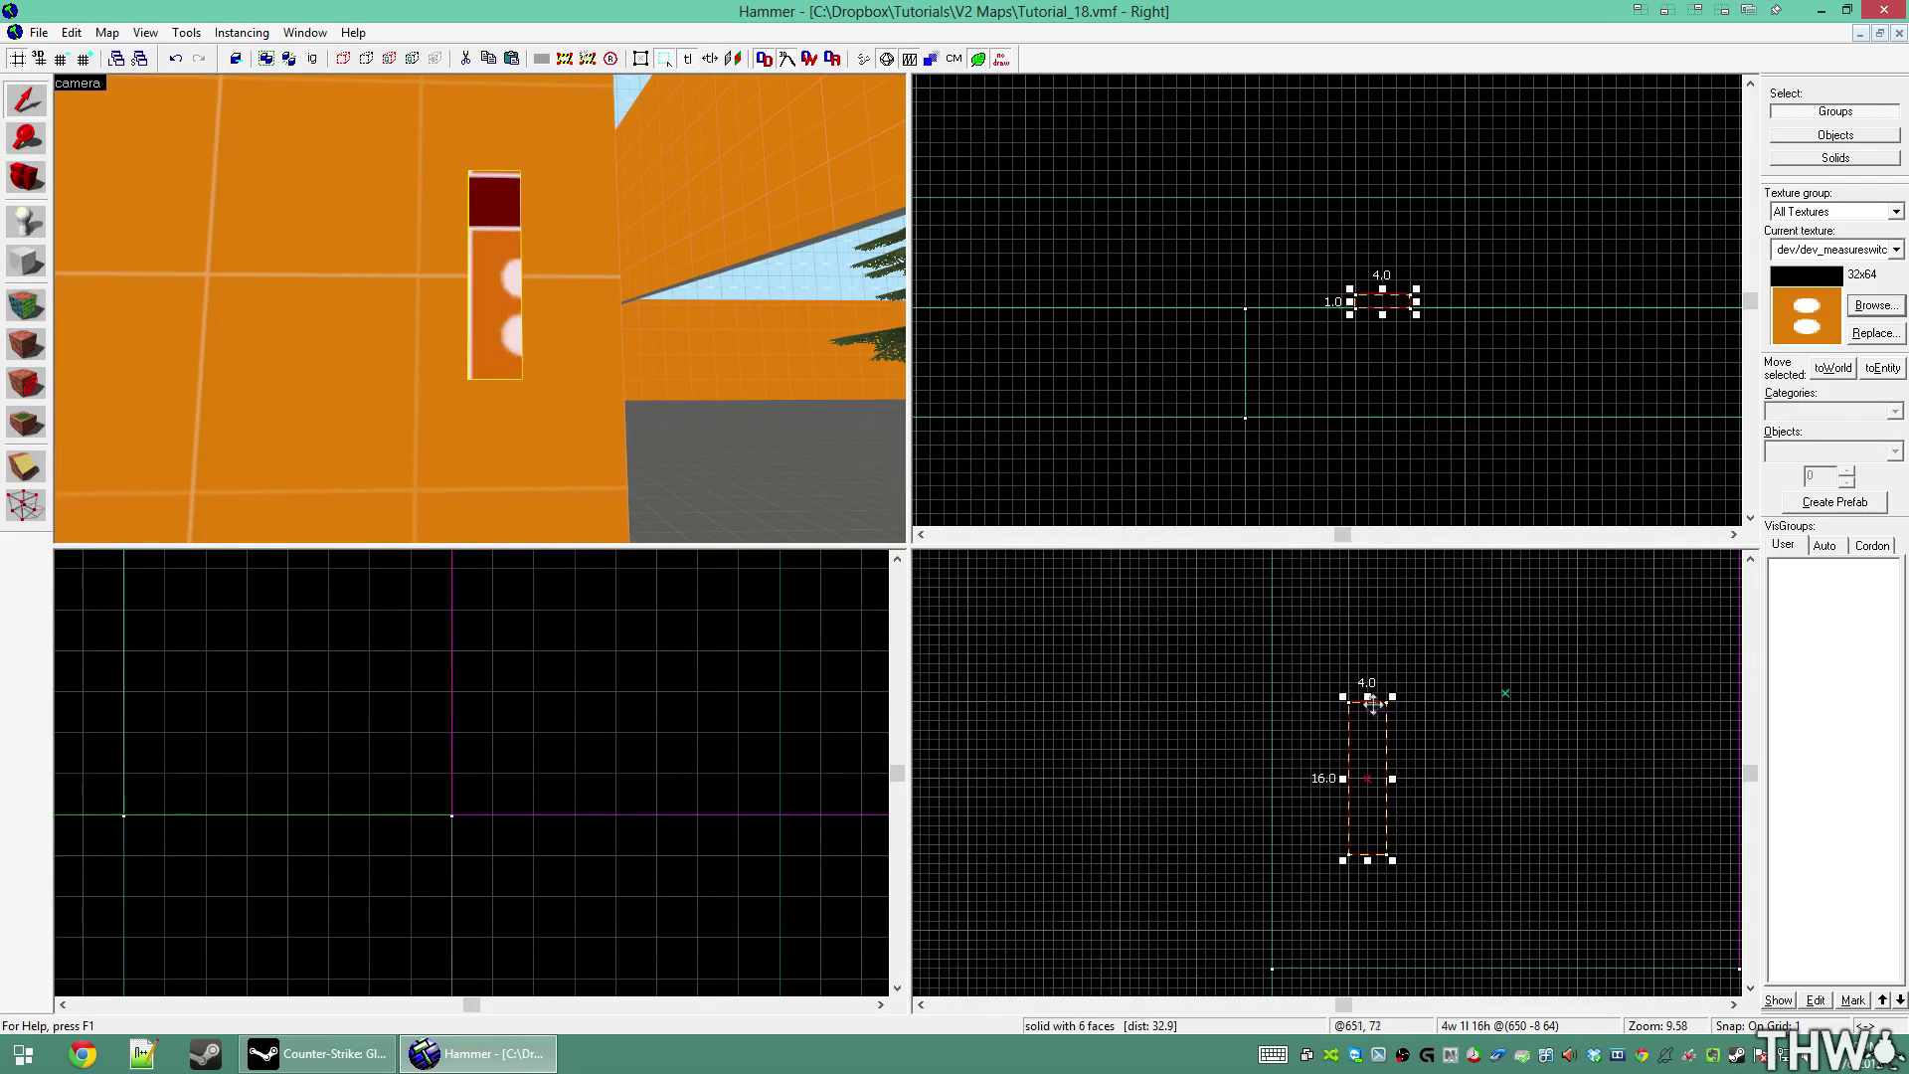
drag(1367, 693, 1366, 724)
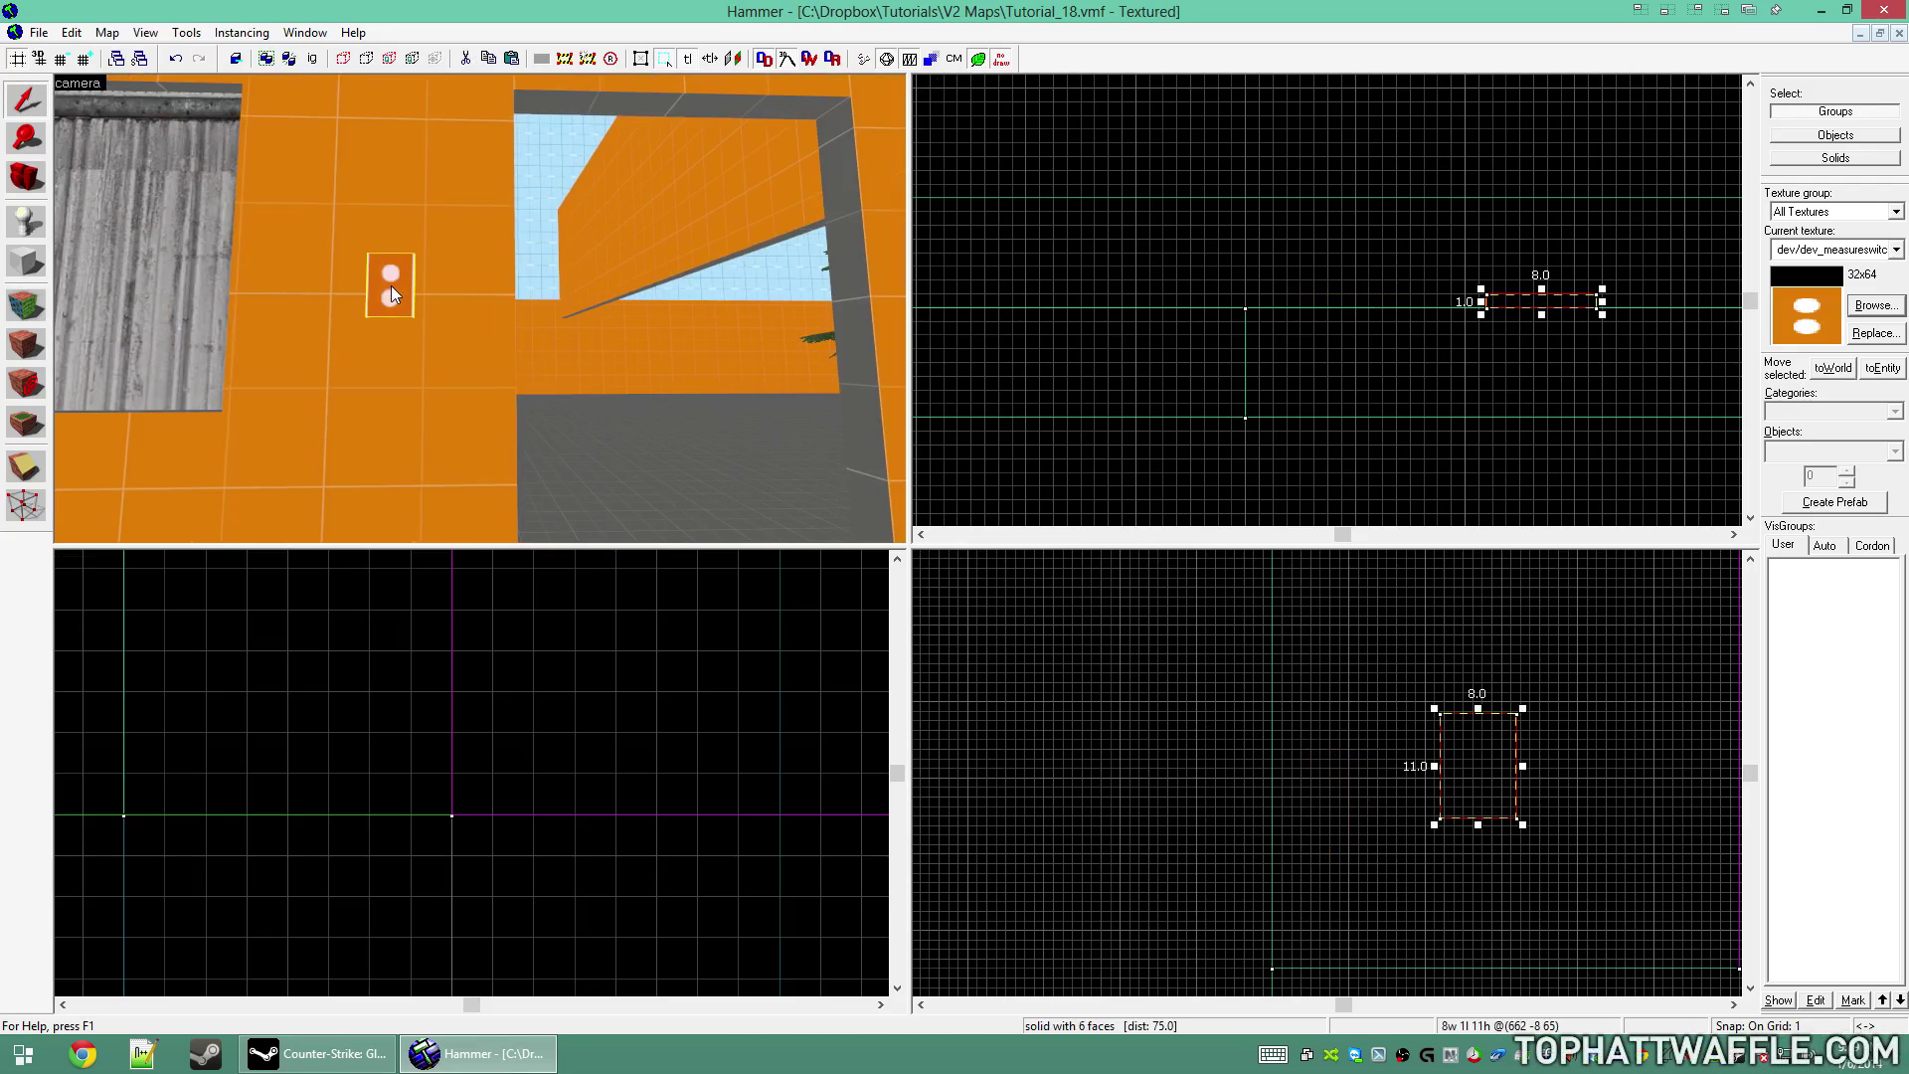
Tie the switch brush to a func_button entity, enable its Don't move flag and review its properties
key(ctrl+t)
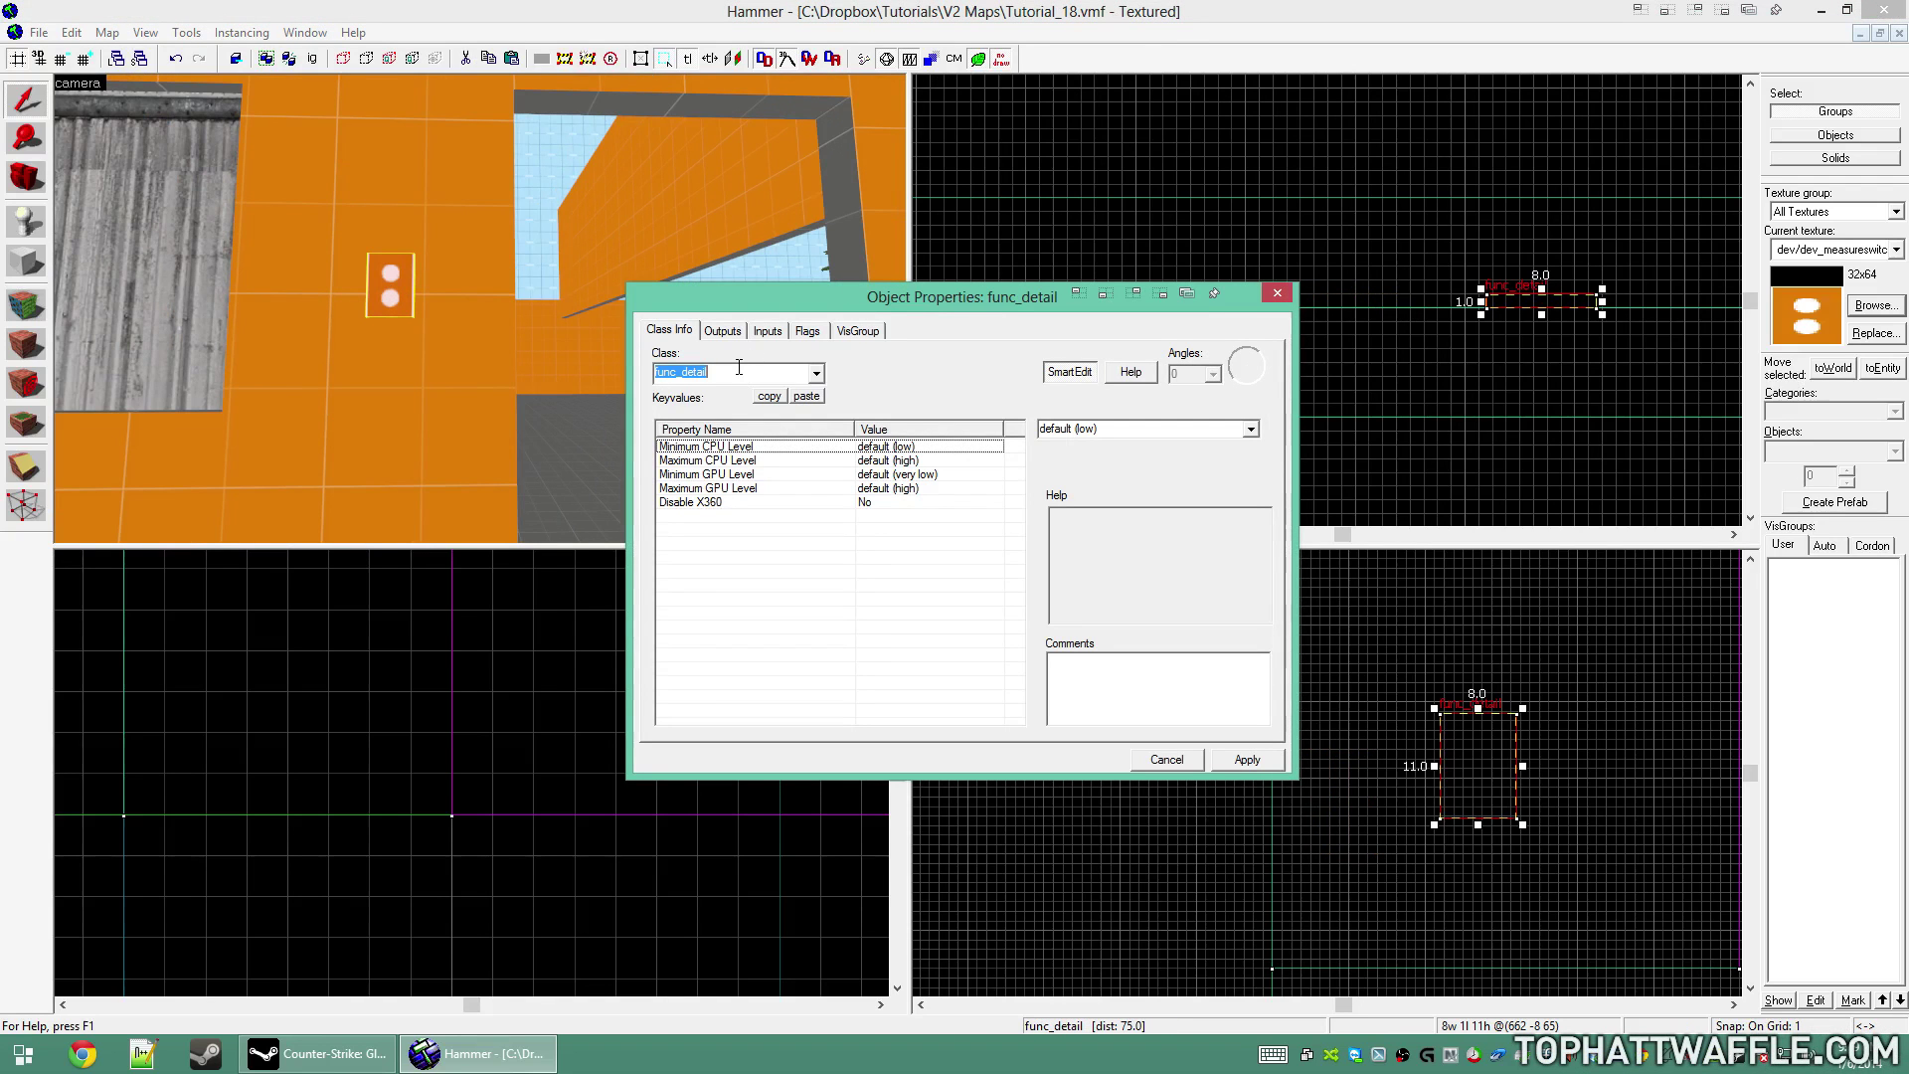
text(func_button)
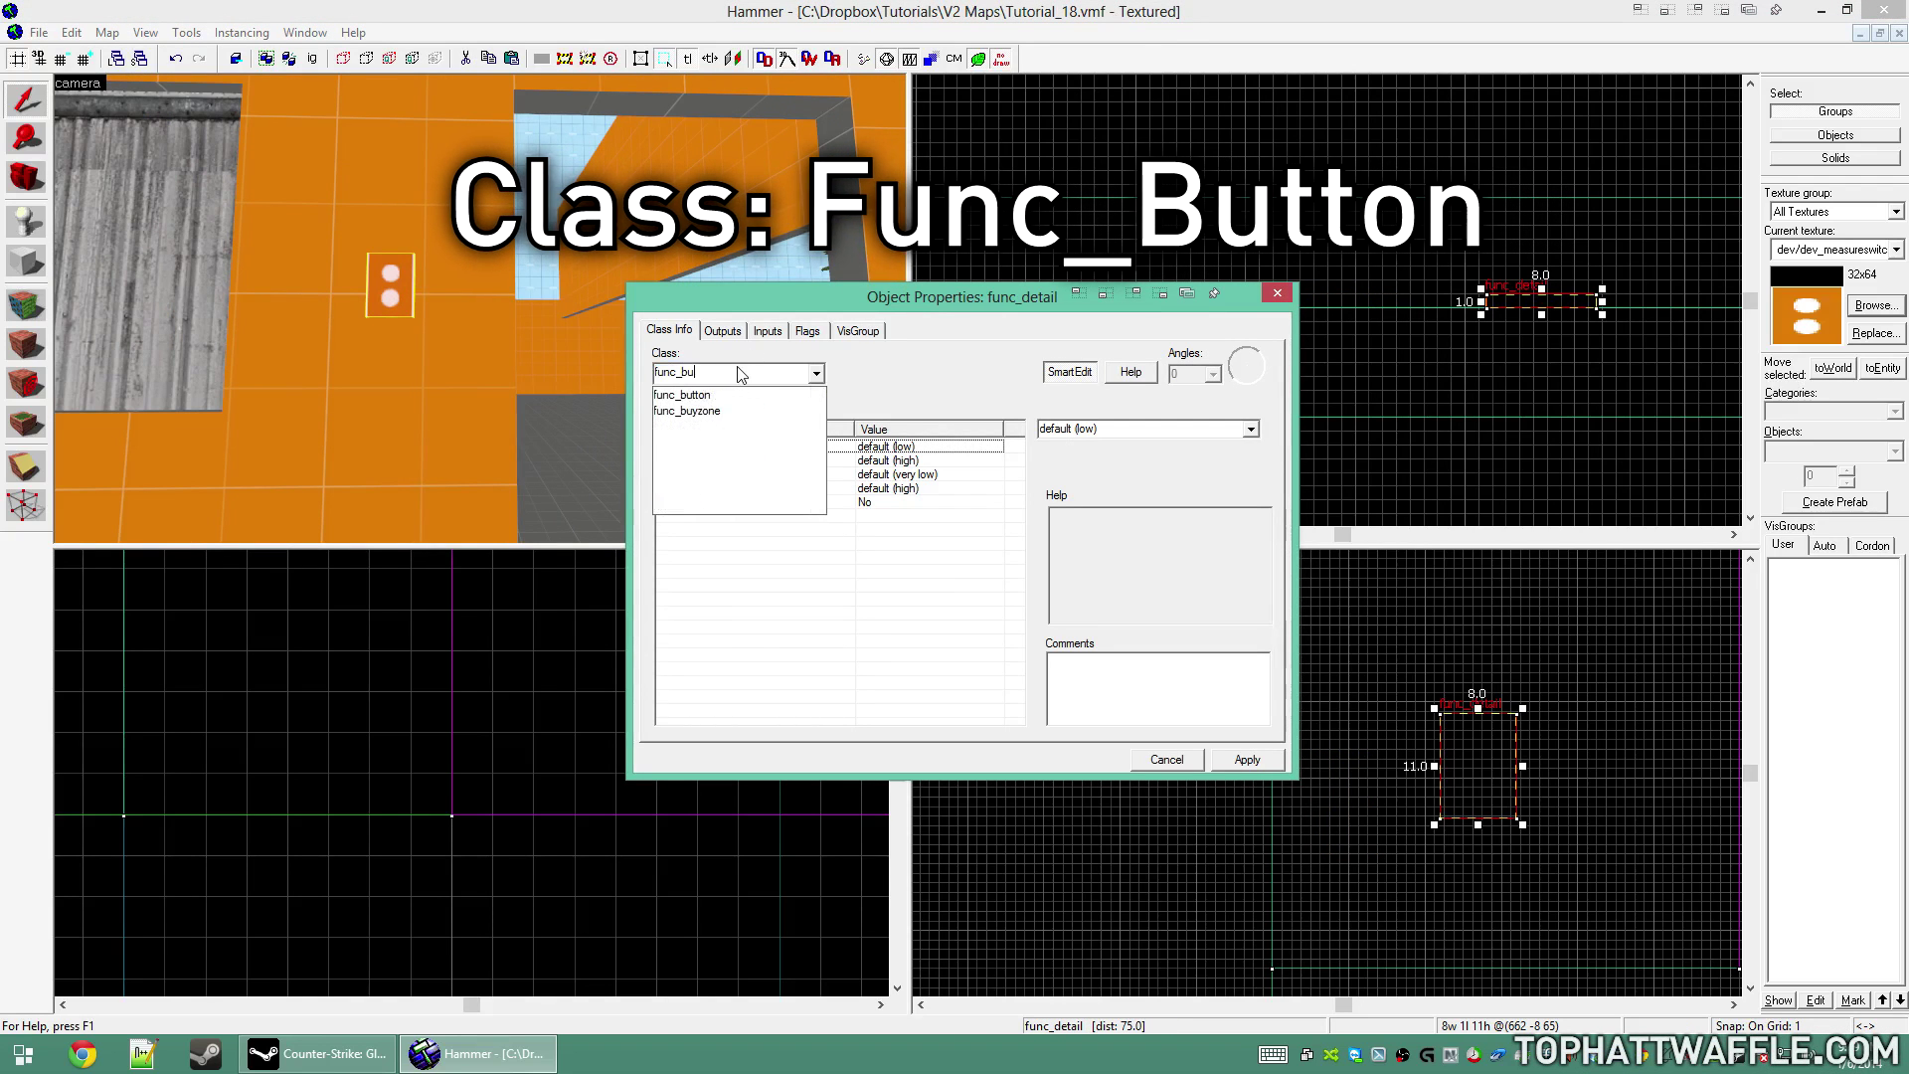
key(Return)
click(807, 330)
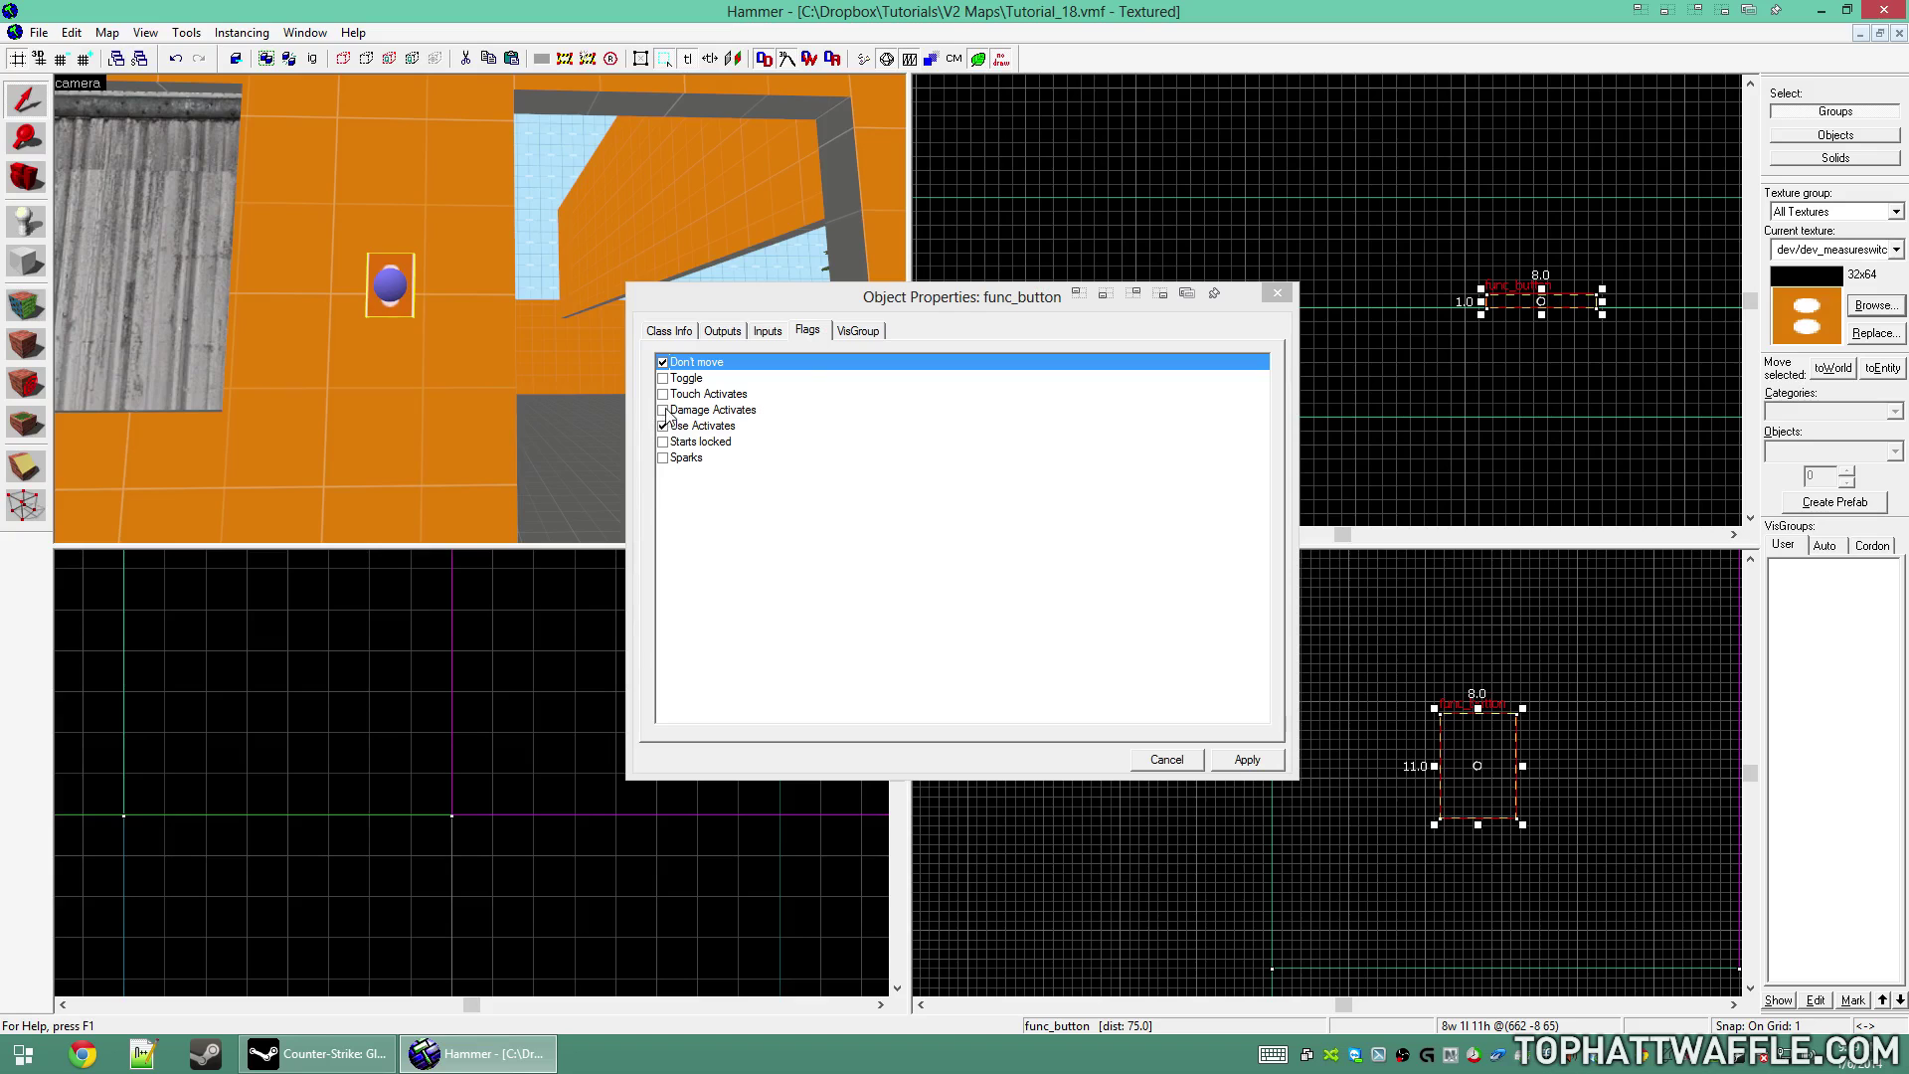
click(671, 336)
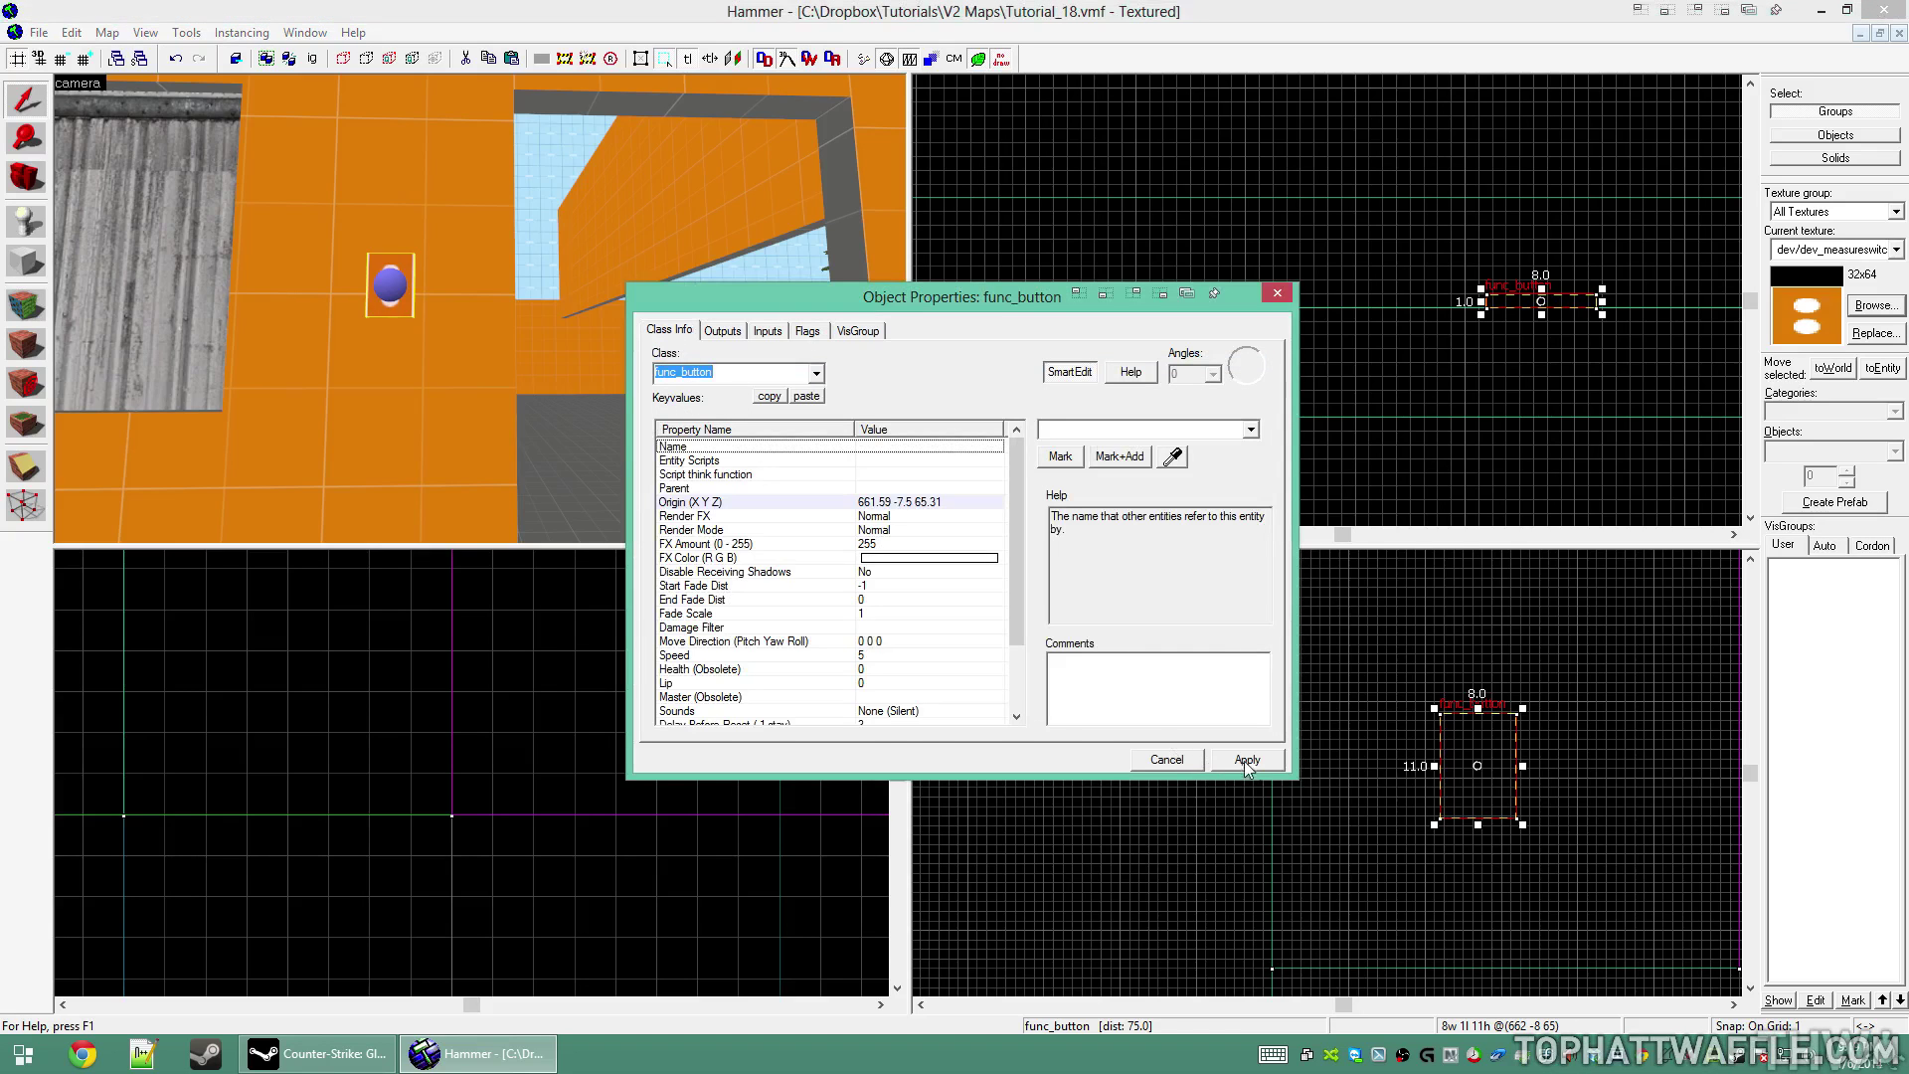
click(728, 532)
scroll(728, 532, down, 1)
Add an OnPressed output to the func_button that sends Close to Windows_98, apply it and close the properties
click(718, 333)
click(766, 717)
click(1019, 580)
click(895, 636)
click(1047, 604)
click(195, 426)
click(1019, 628)
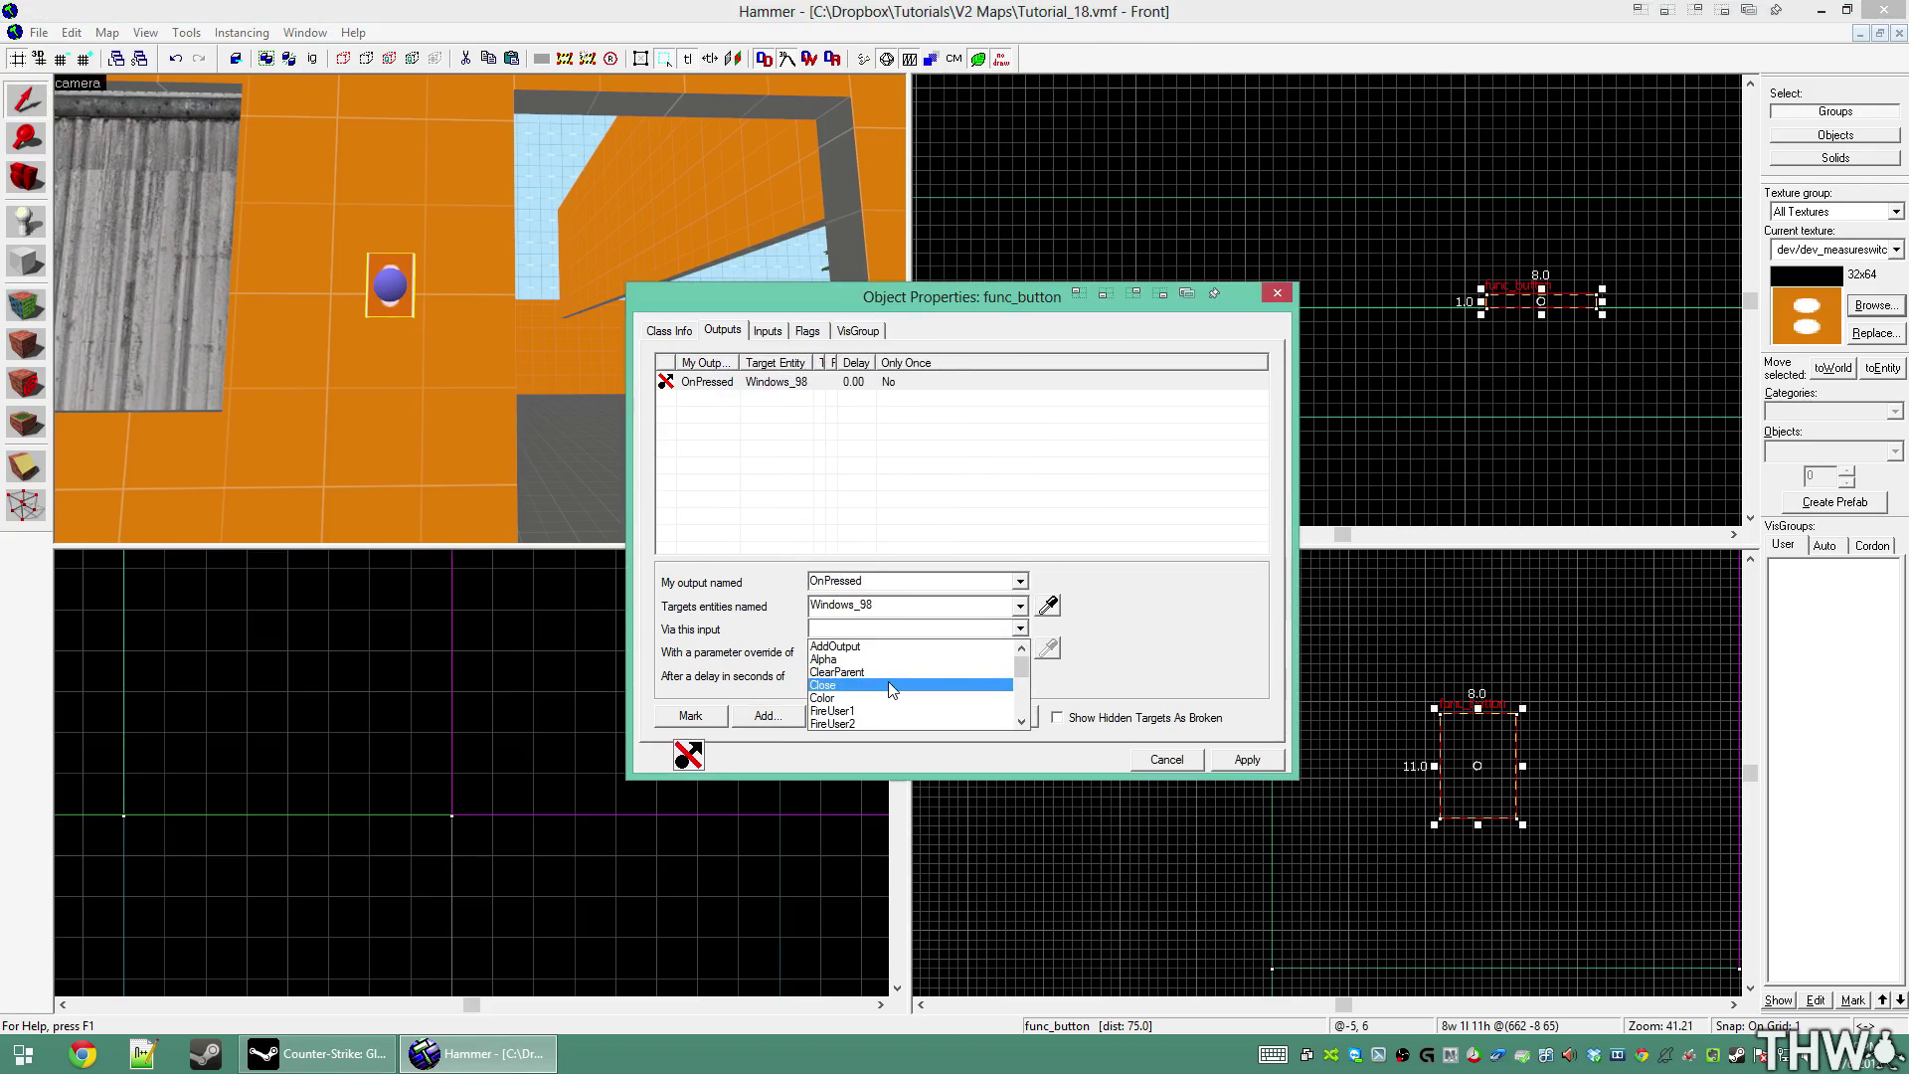
click(1248, 760)
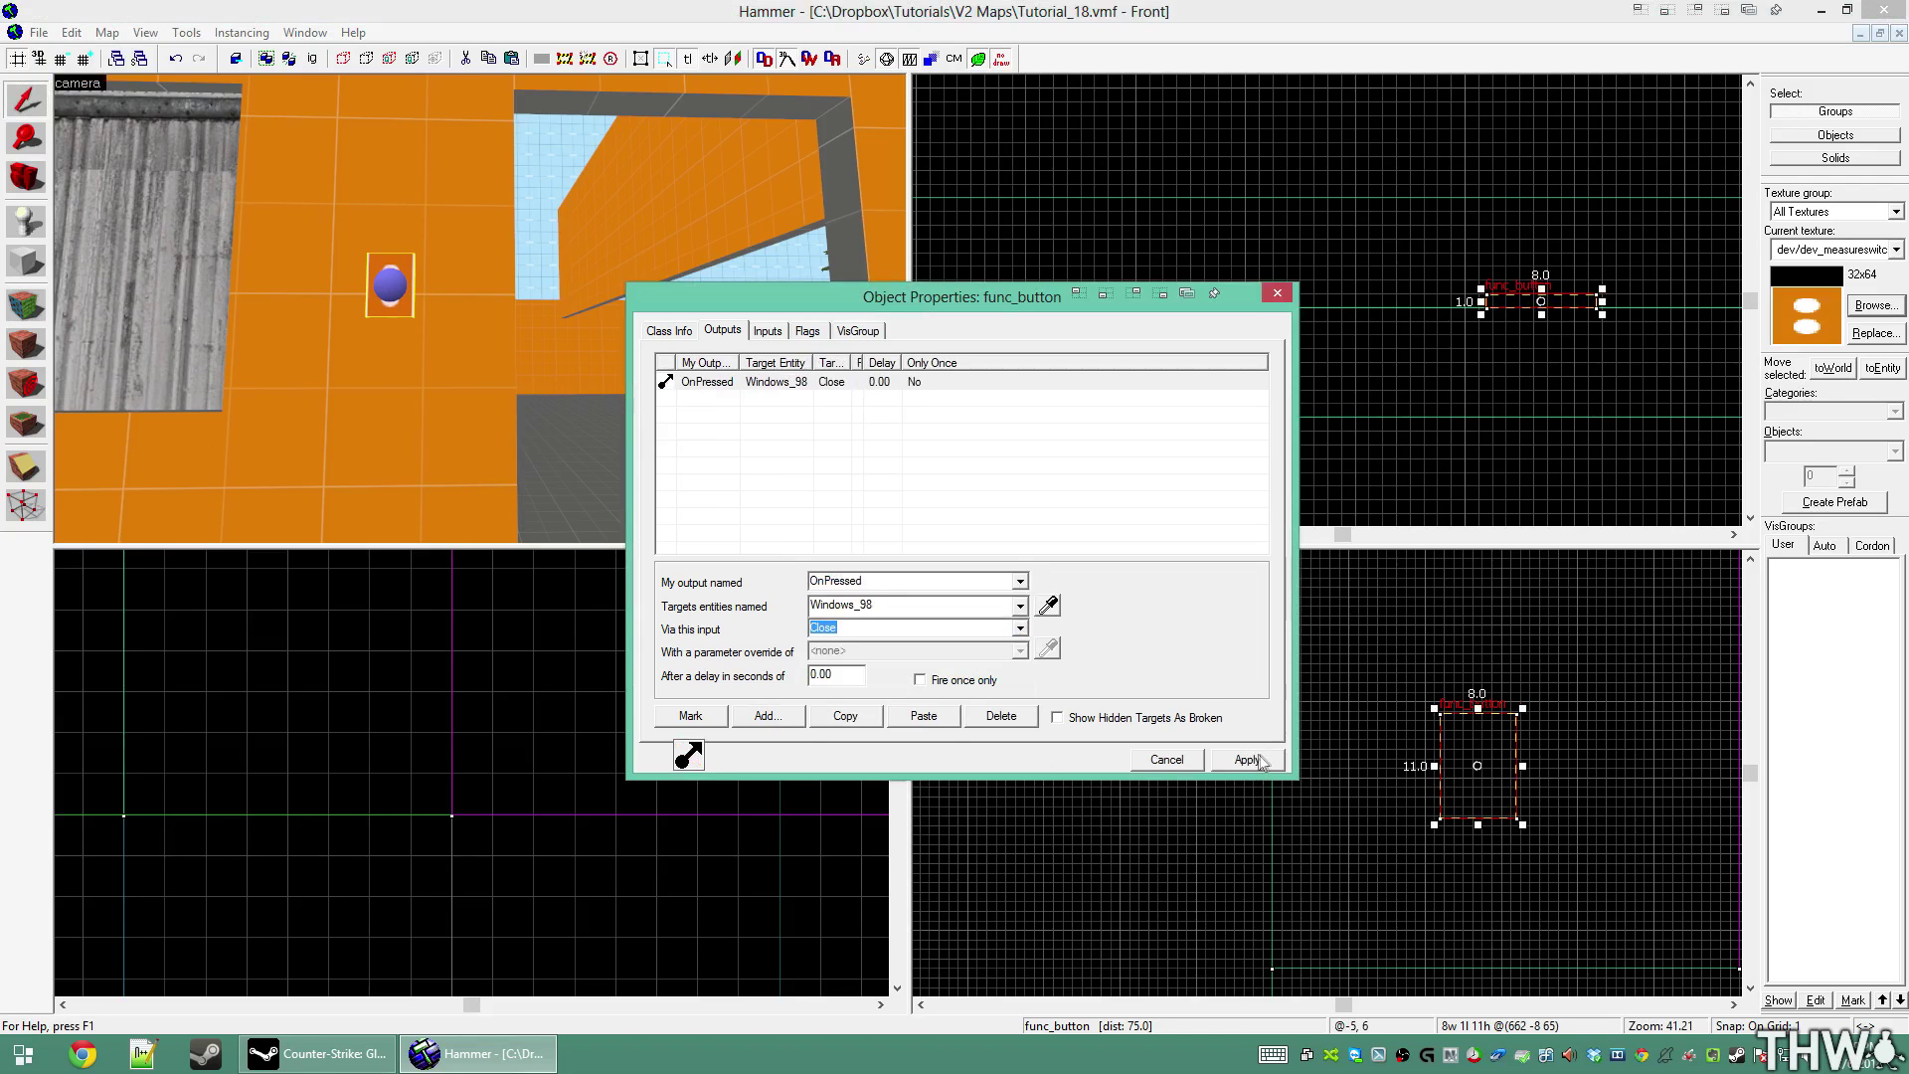
click(1166, 760)
Compile the map and run it in Counter-Strike: Global Offensive
key(s)
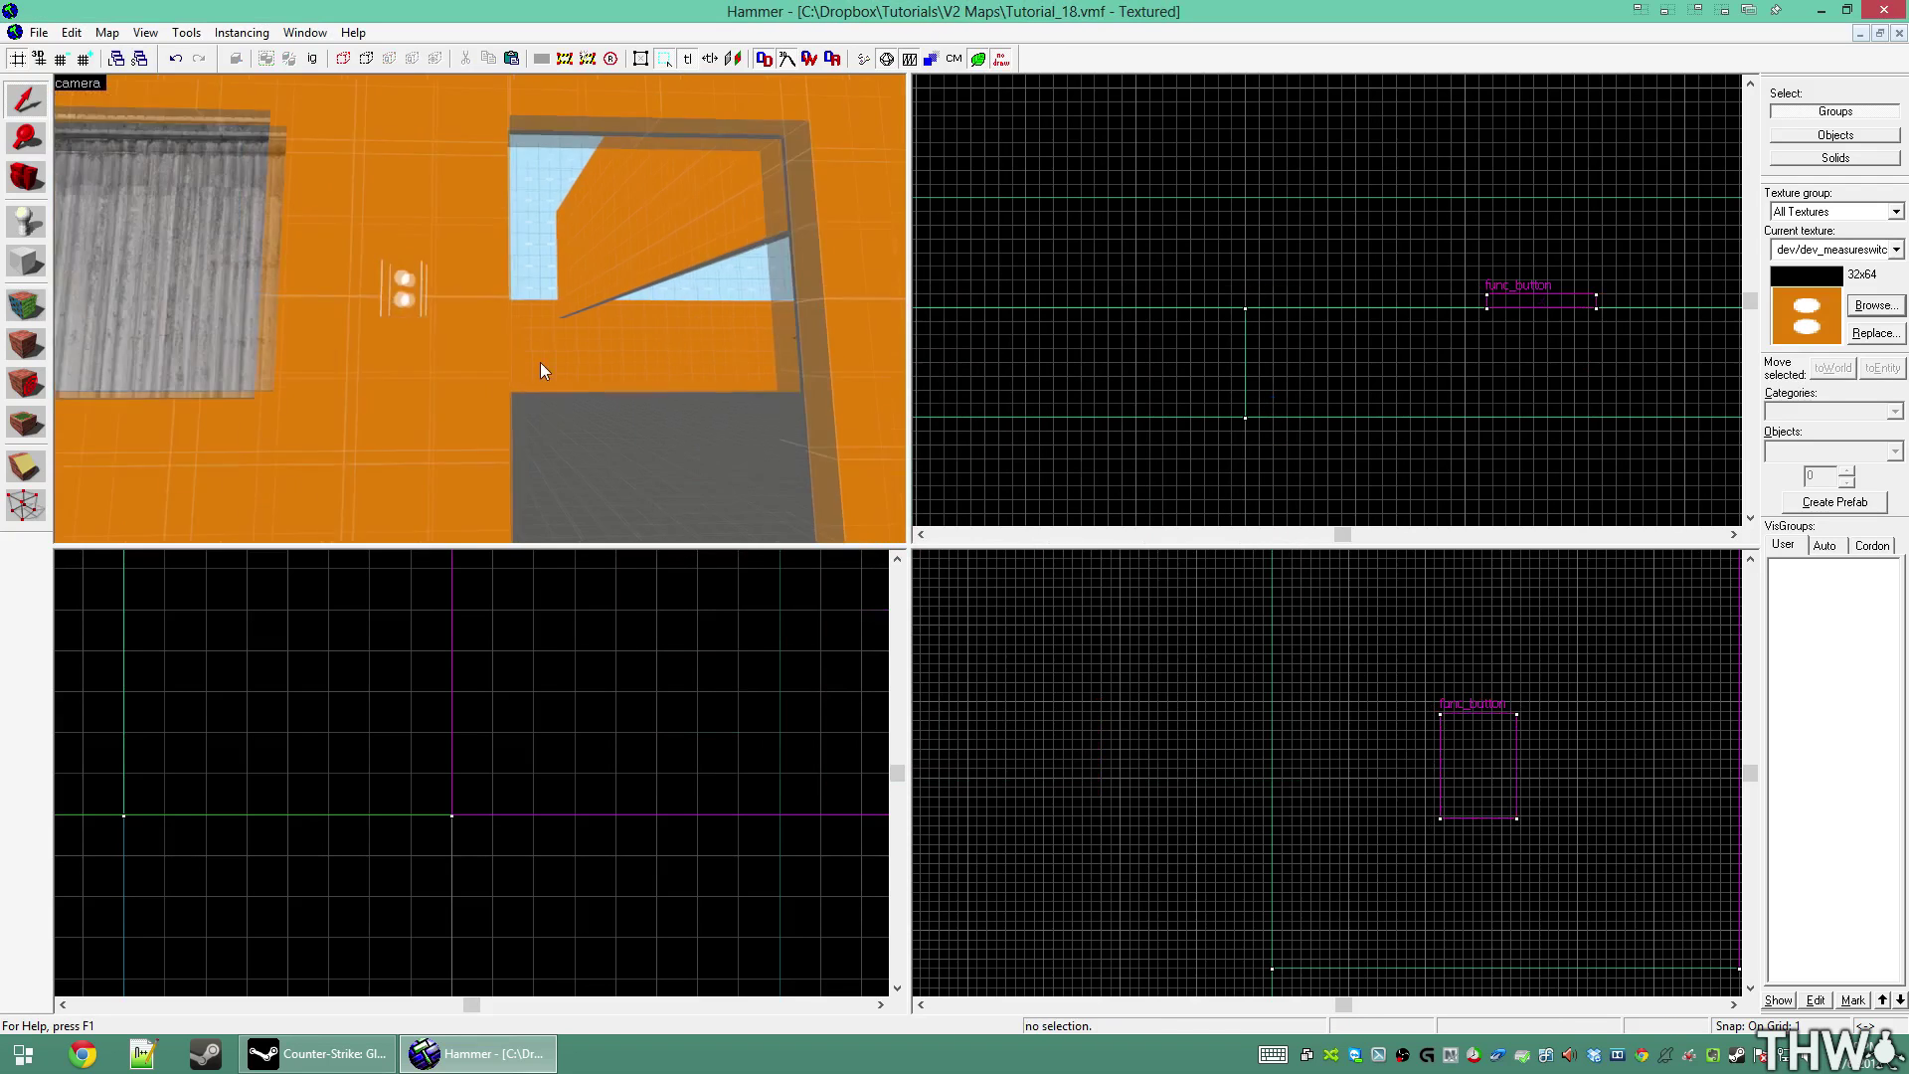
key(z)
key(s)
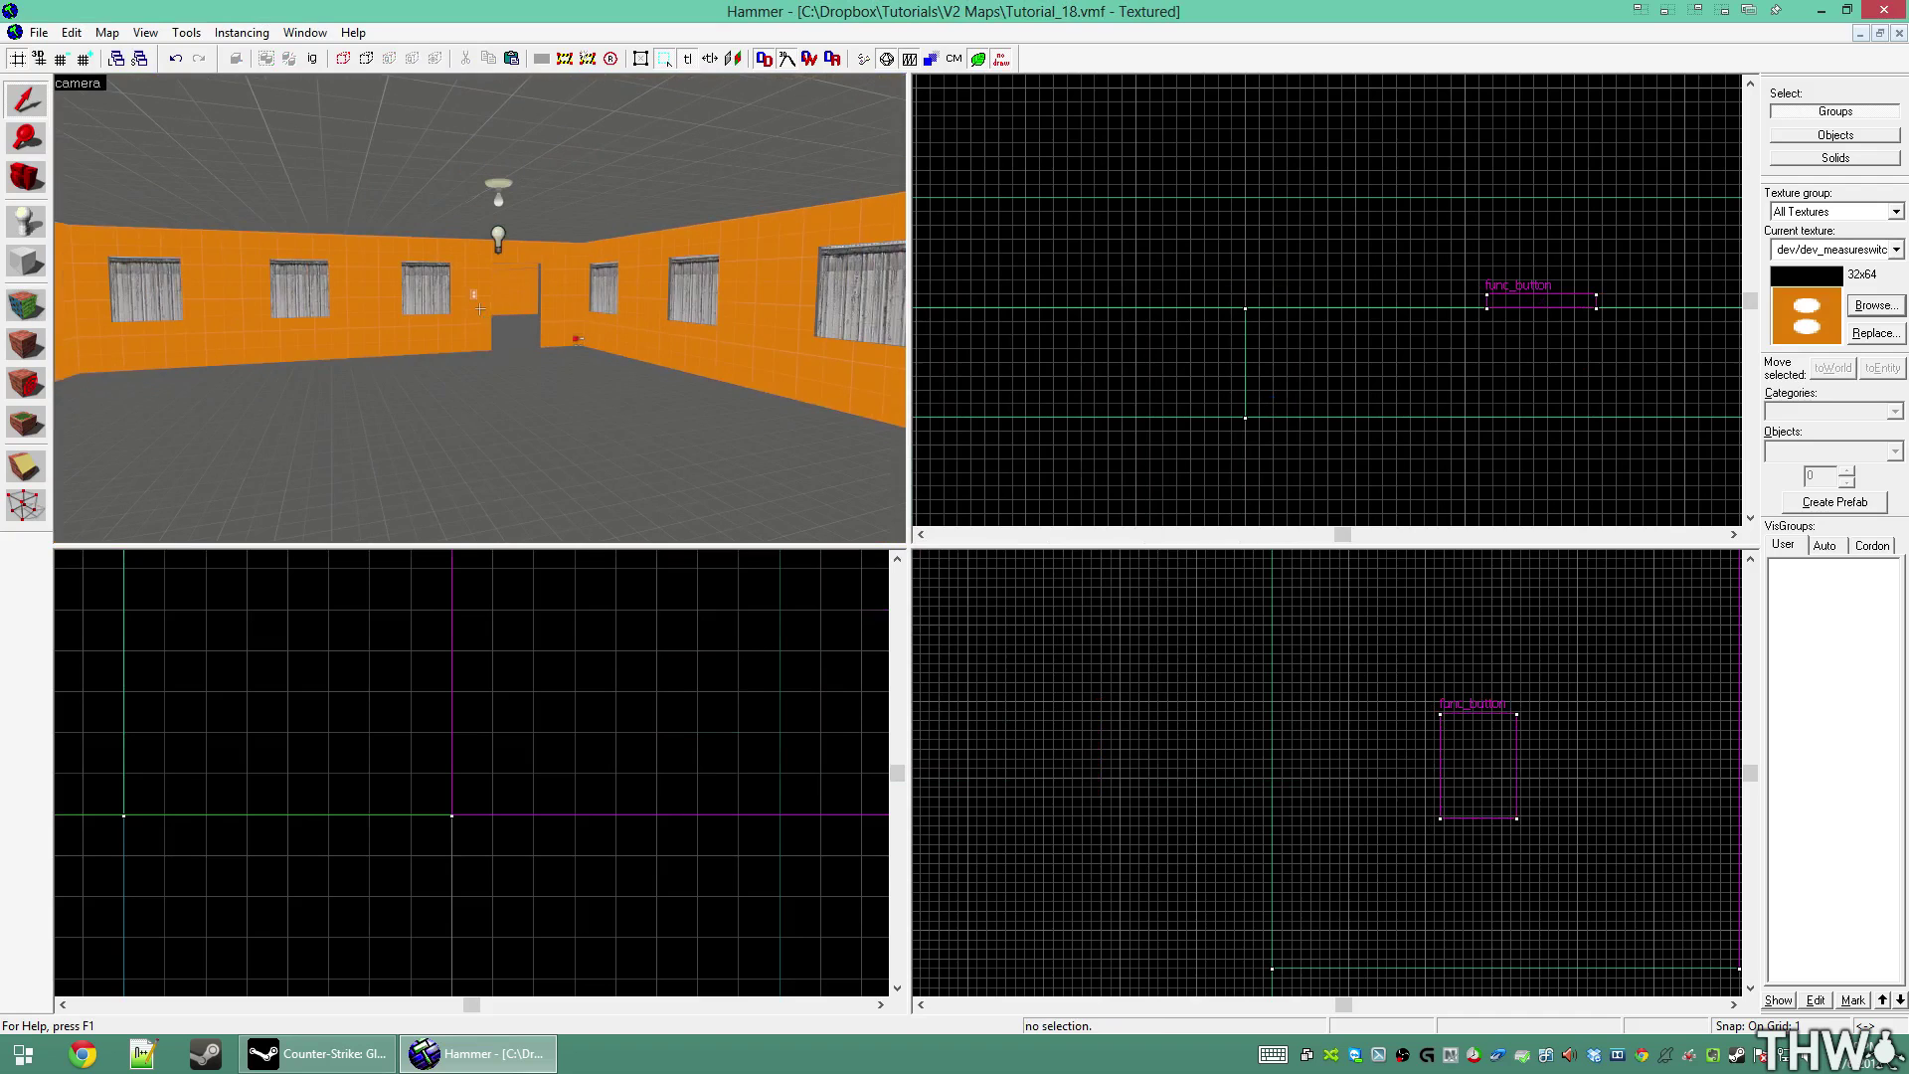
key(F9)
key(Return)
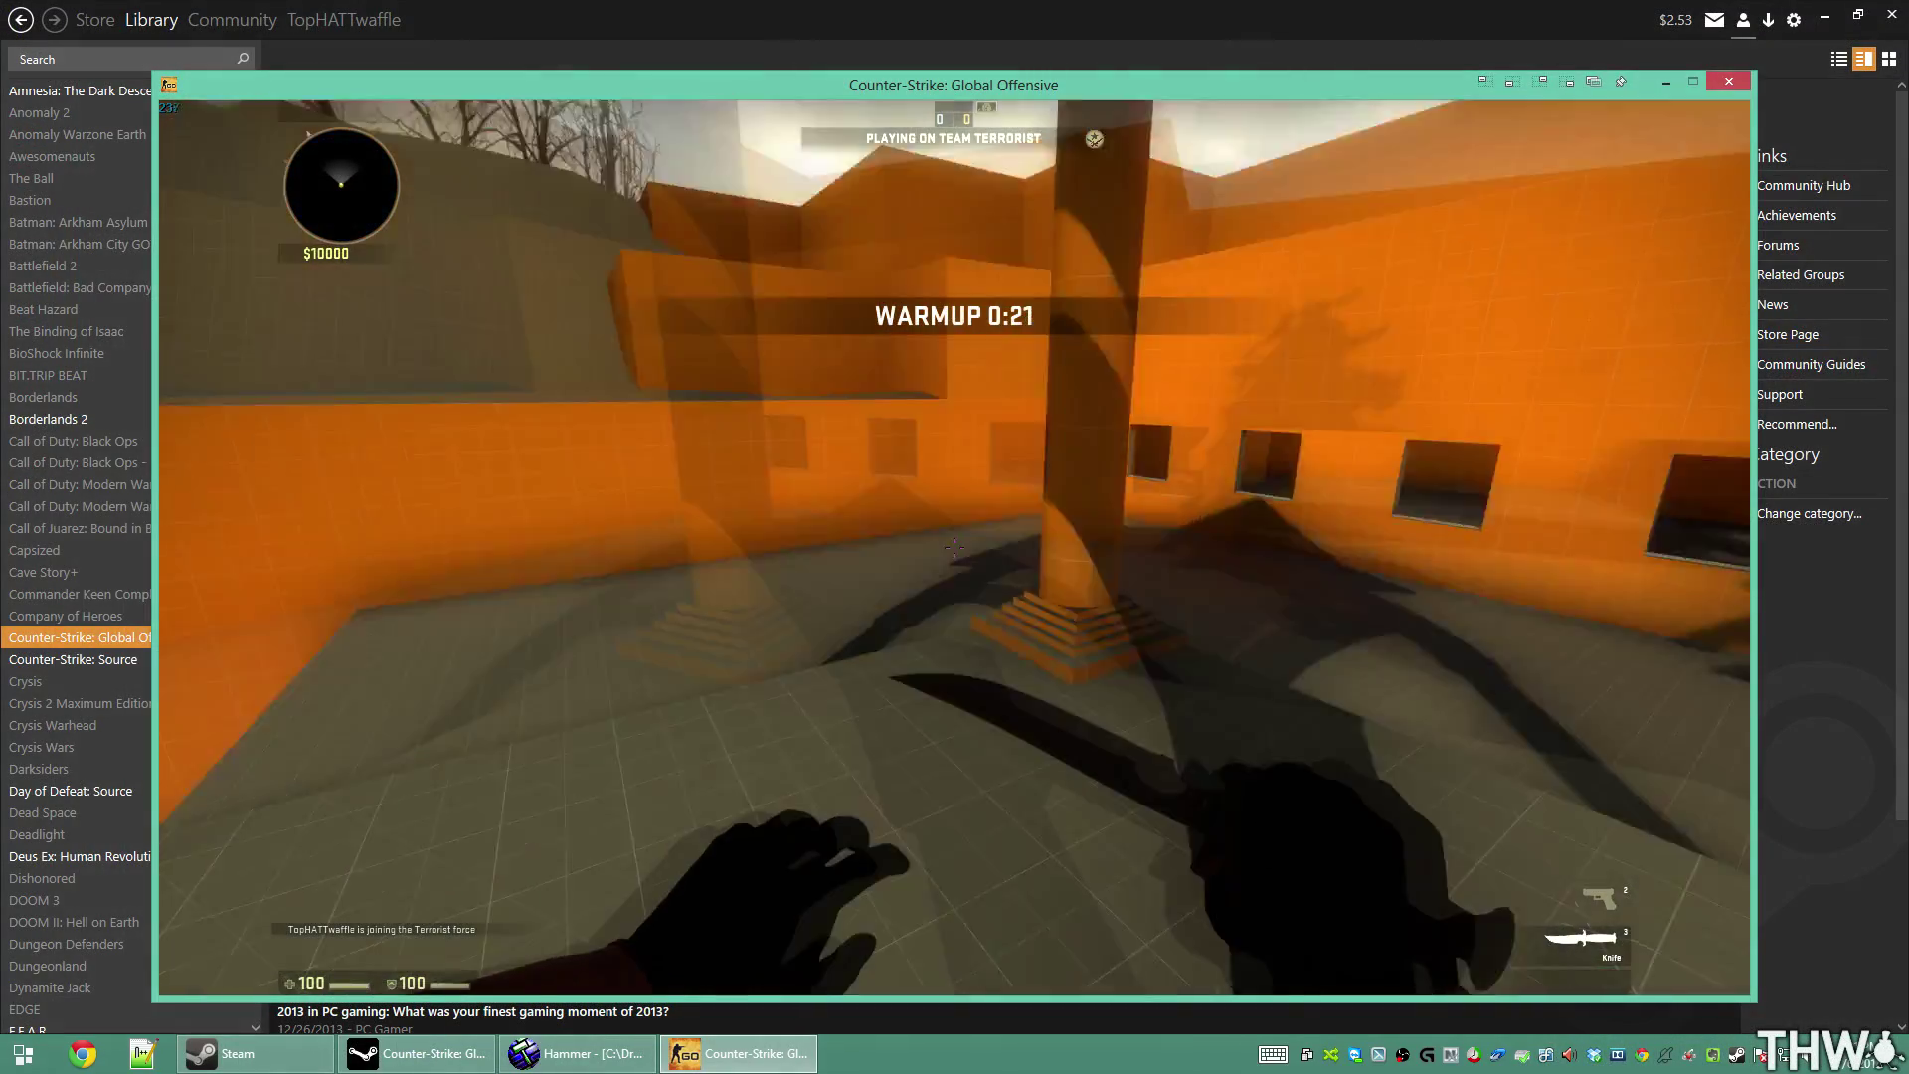
Walk into the building in the running map and inspect the window shutters' position after map spawn
click(955, 548)
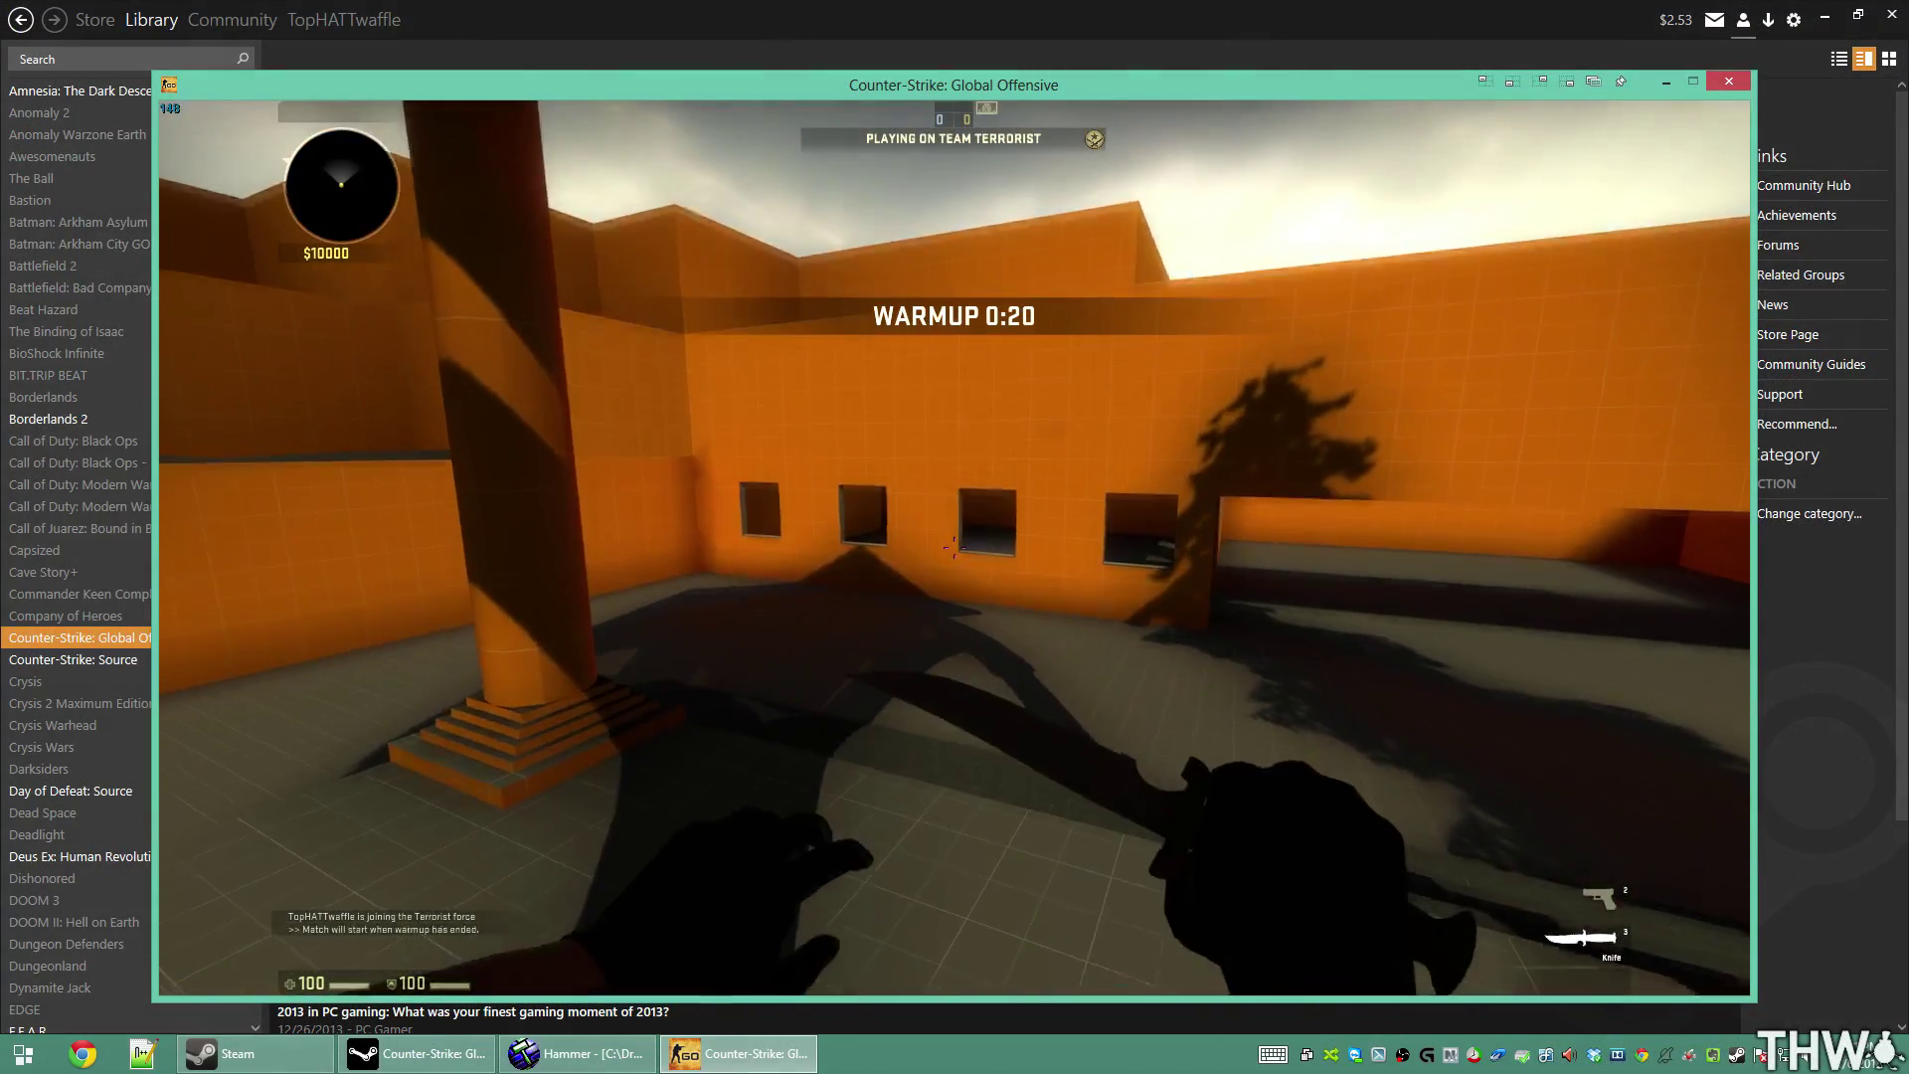
key(w)
click(954, 548)
key(w)
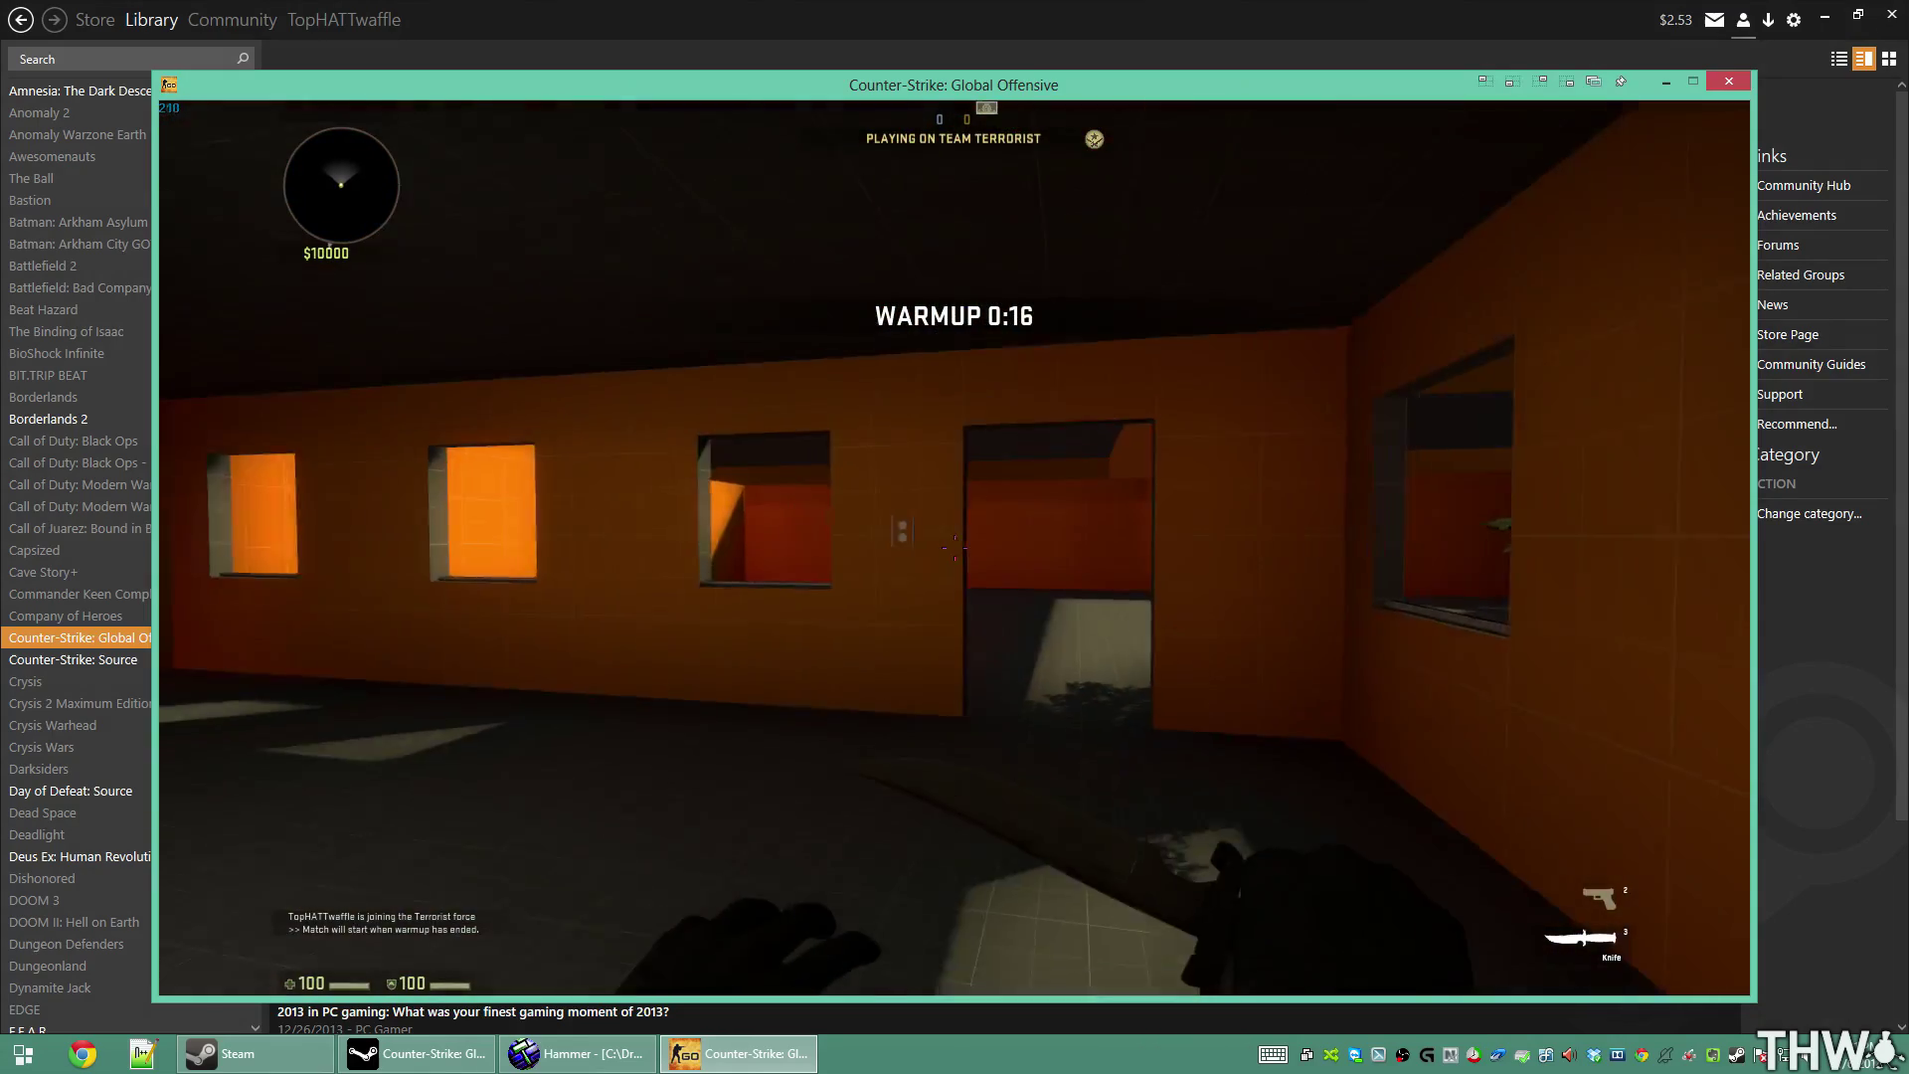
key(w)
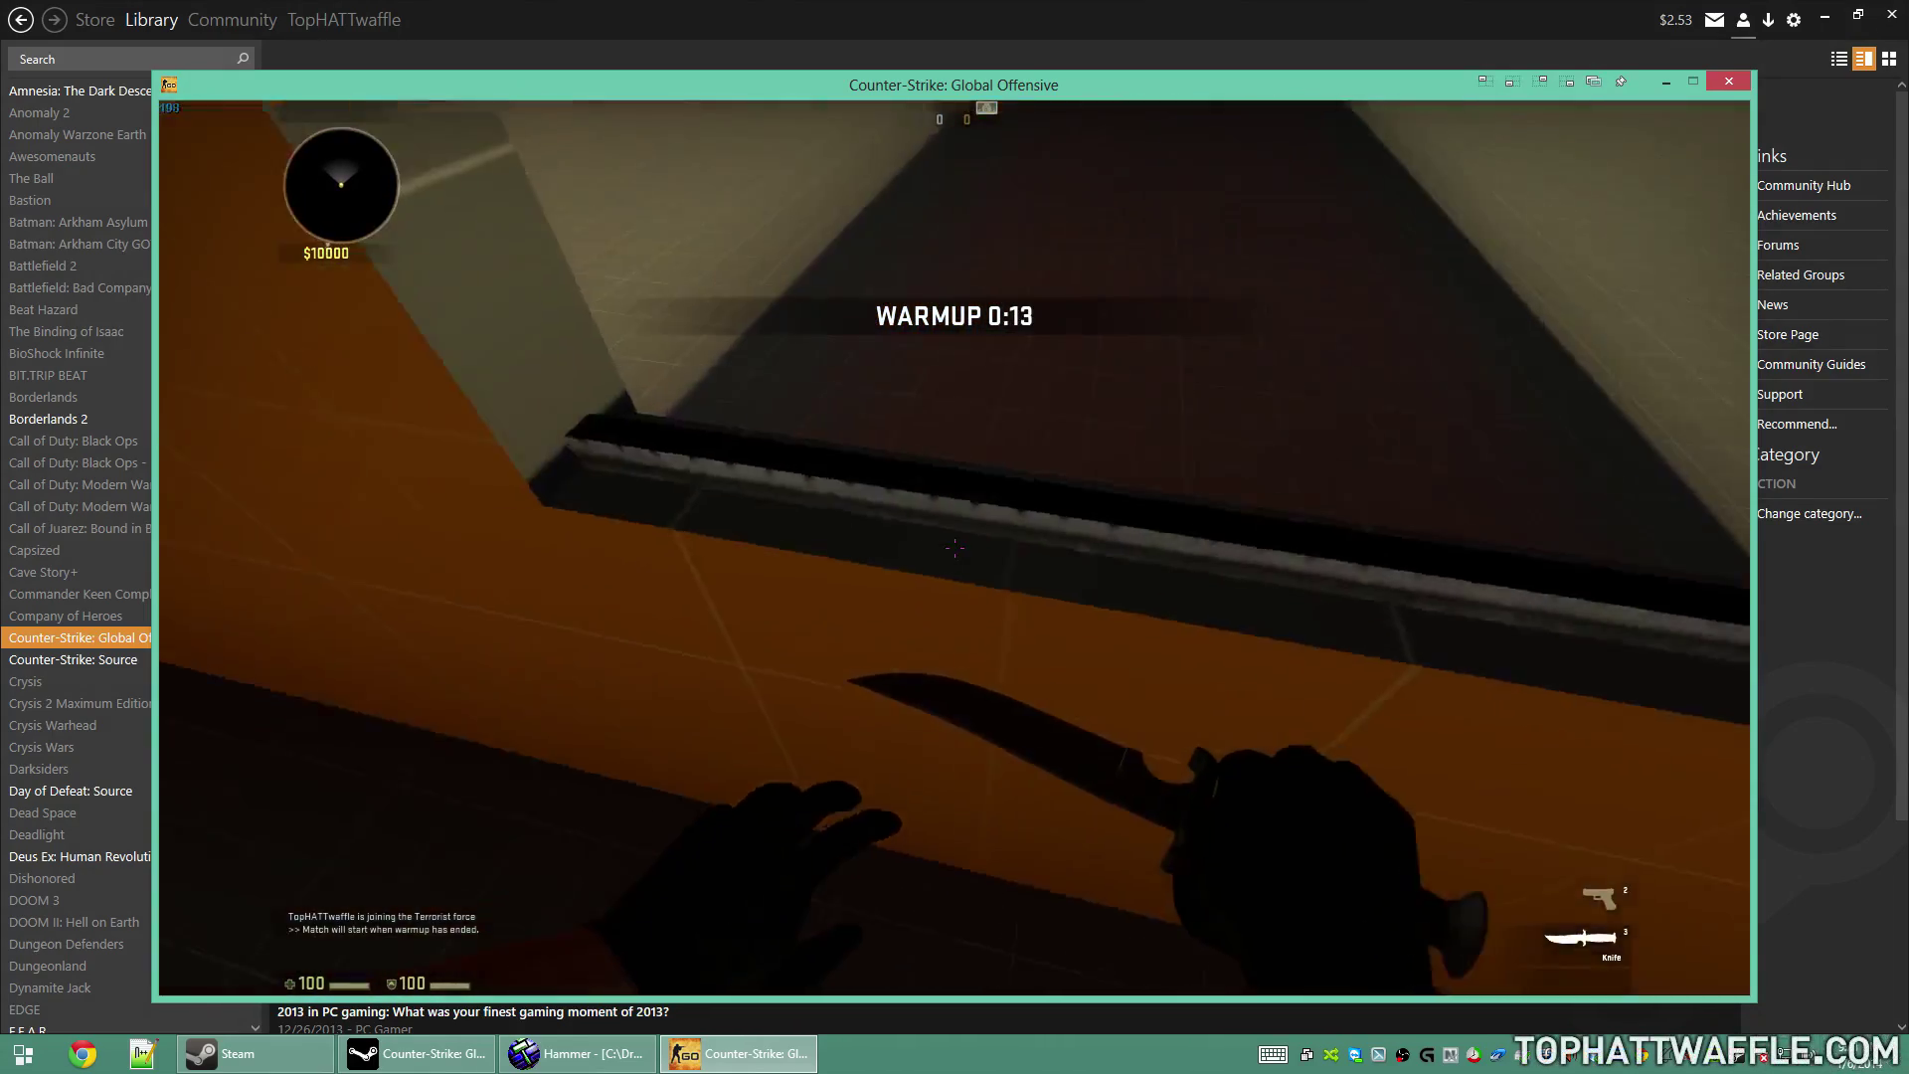
key(w)
click(954, 548)
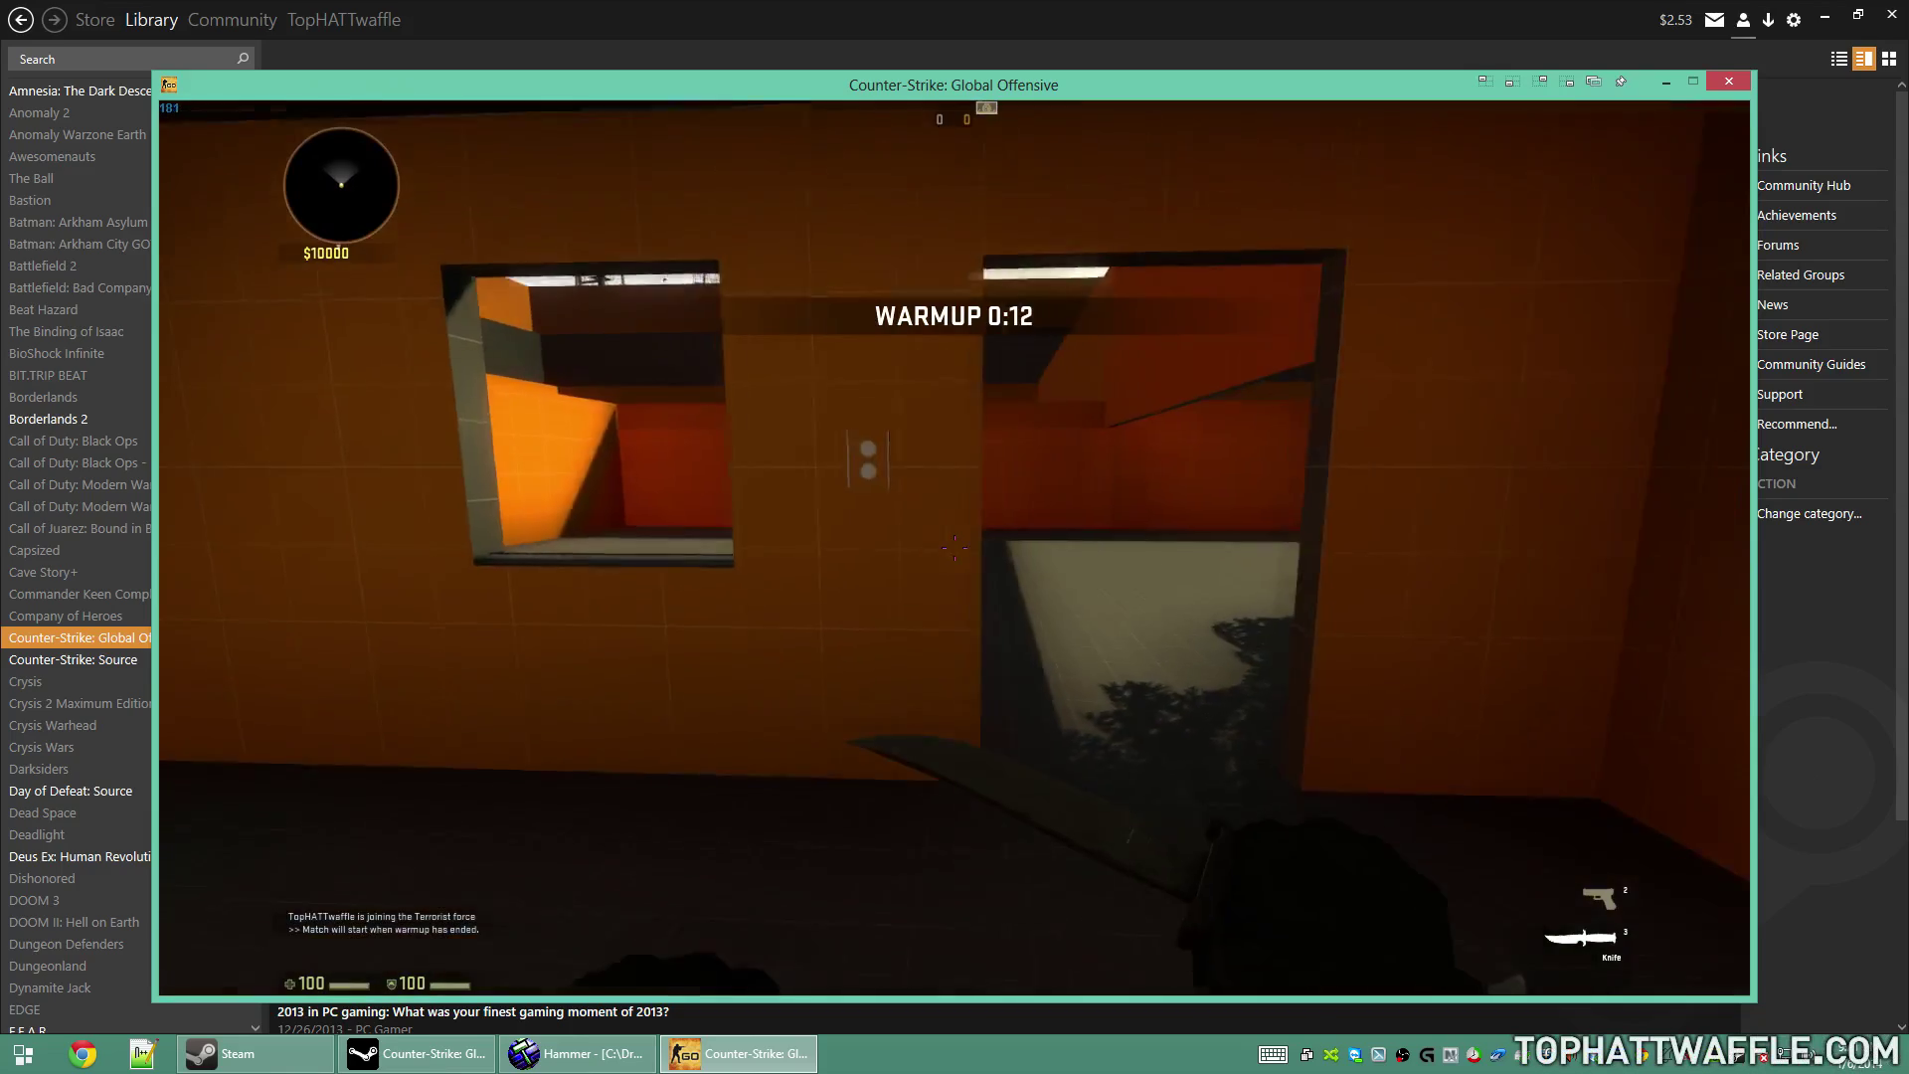
Activate the wall switch beside the doorway and check how the shutters move across all windows
key(2)
key(w)
key(e)
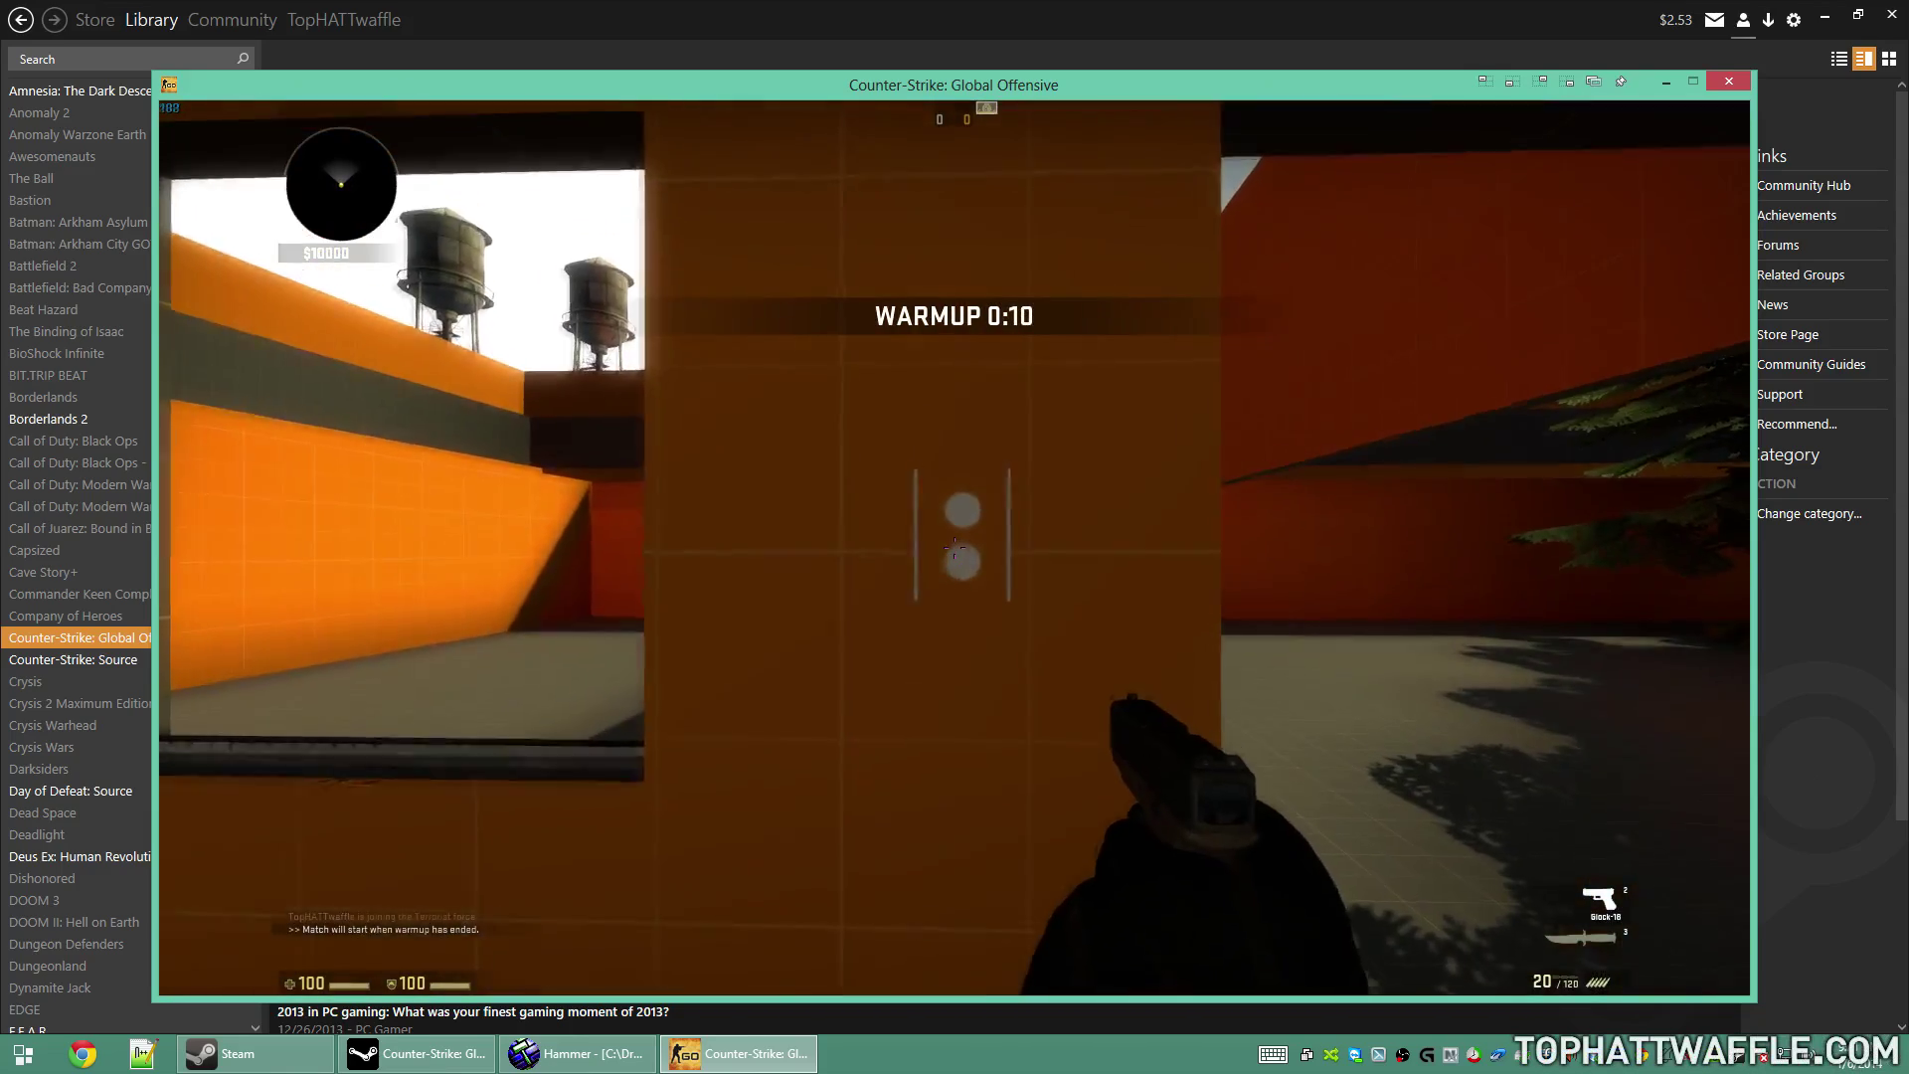
key(e)
key(s)
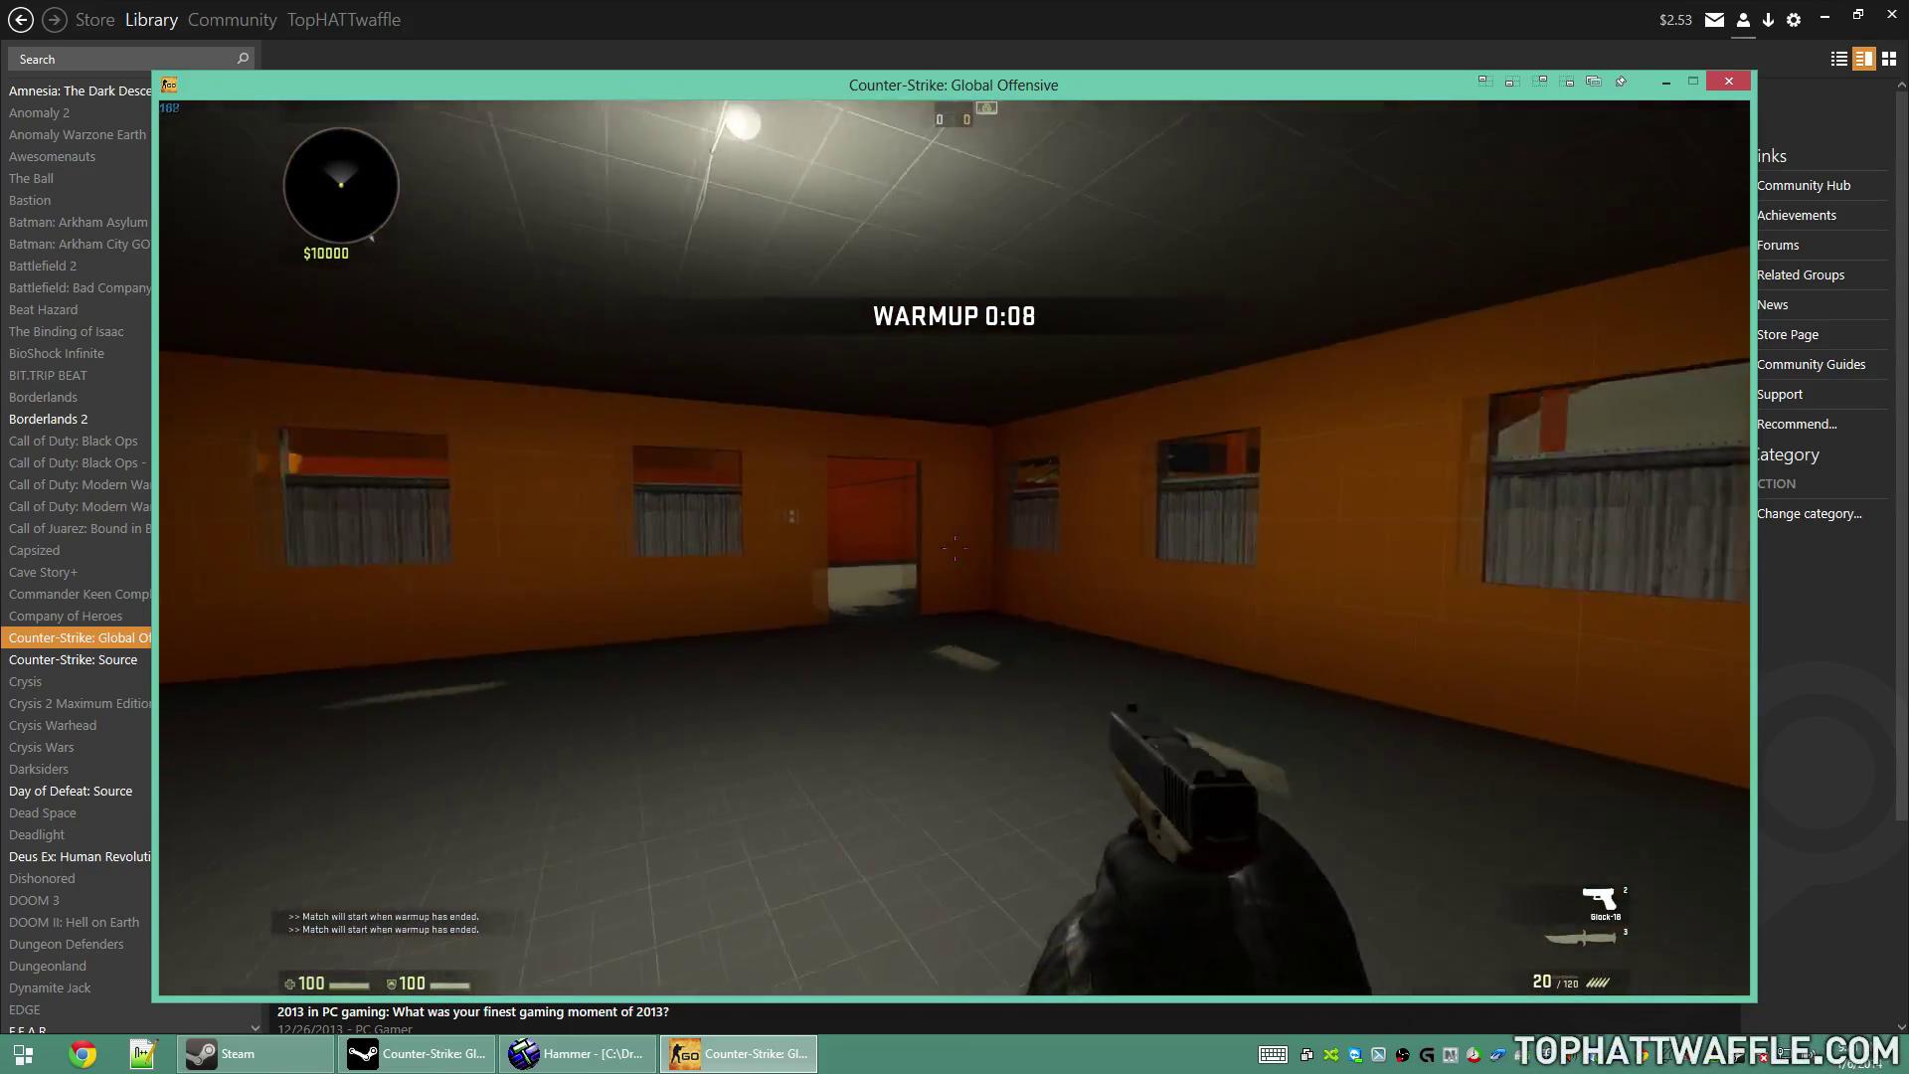
key(3)
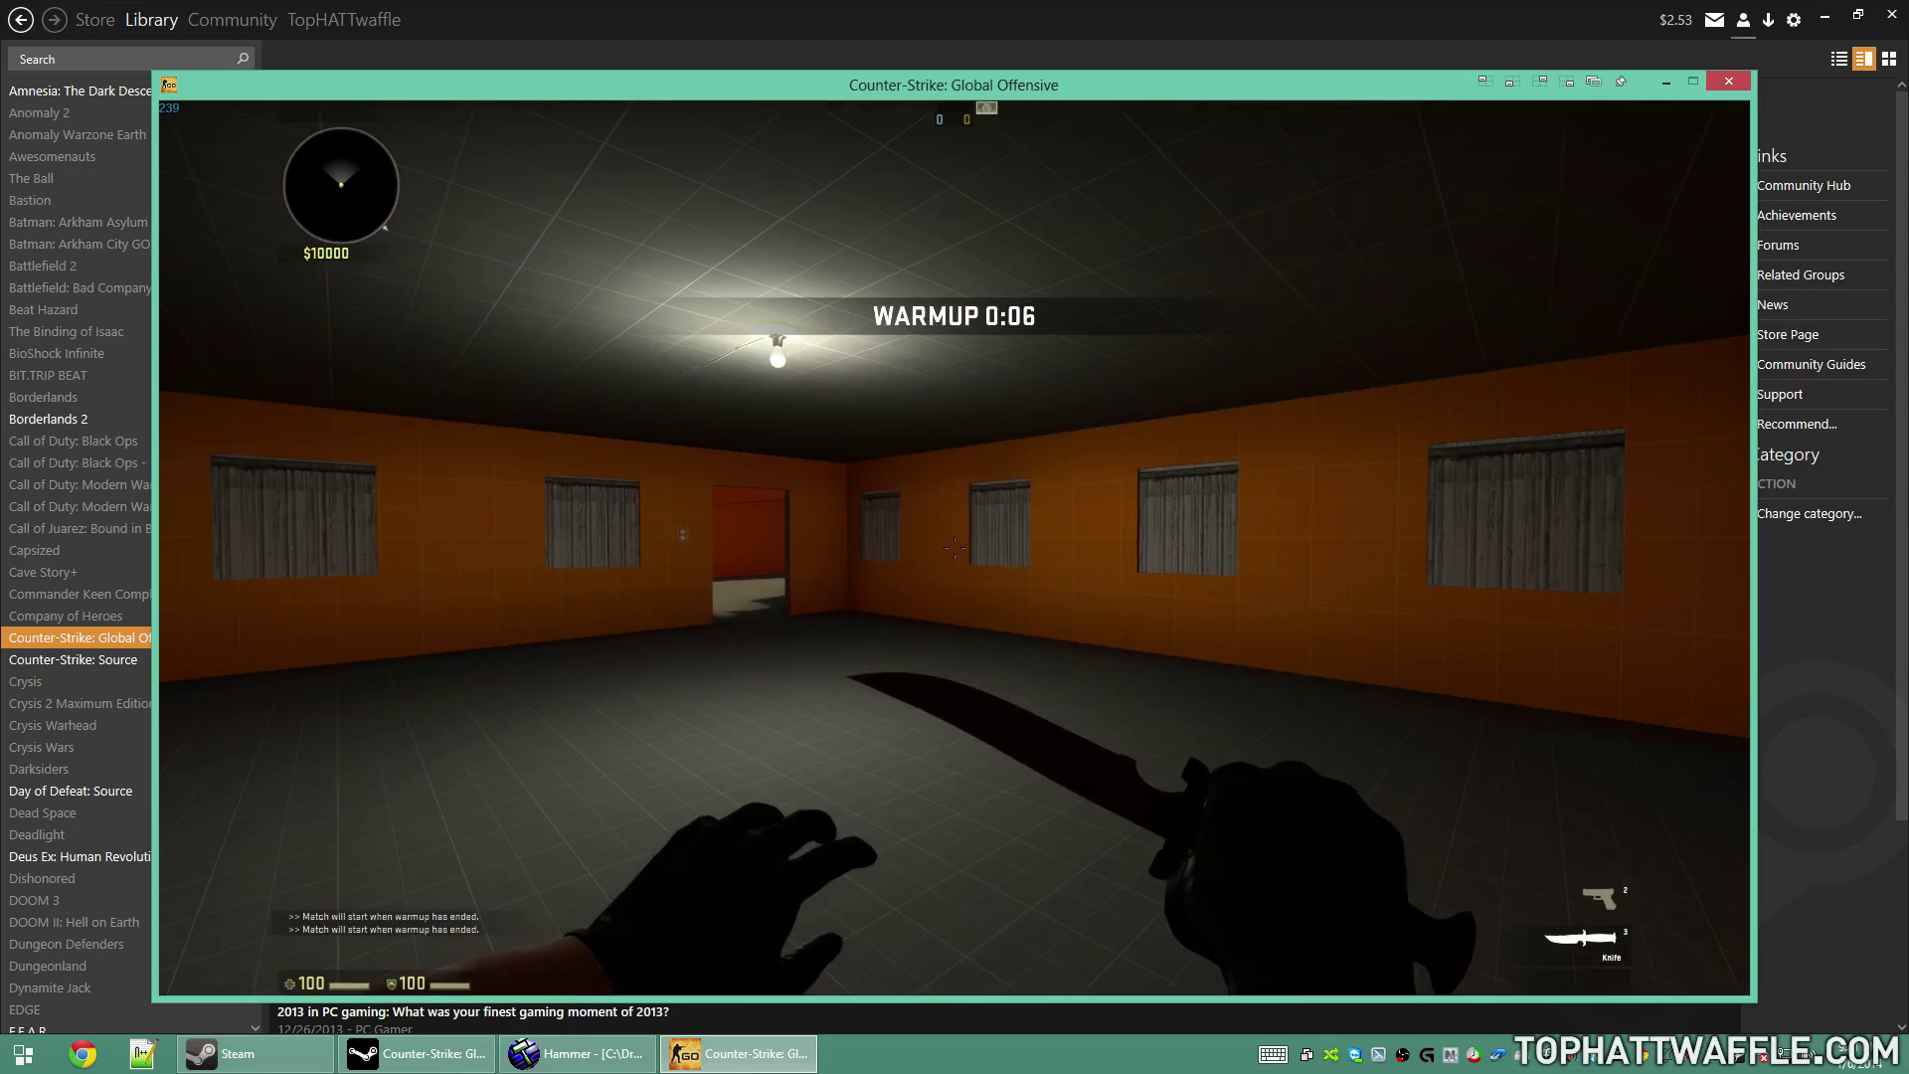
key(w)
click(954, 548)
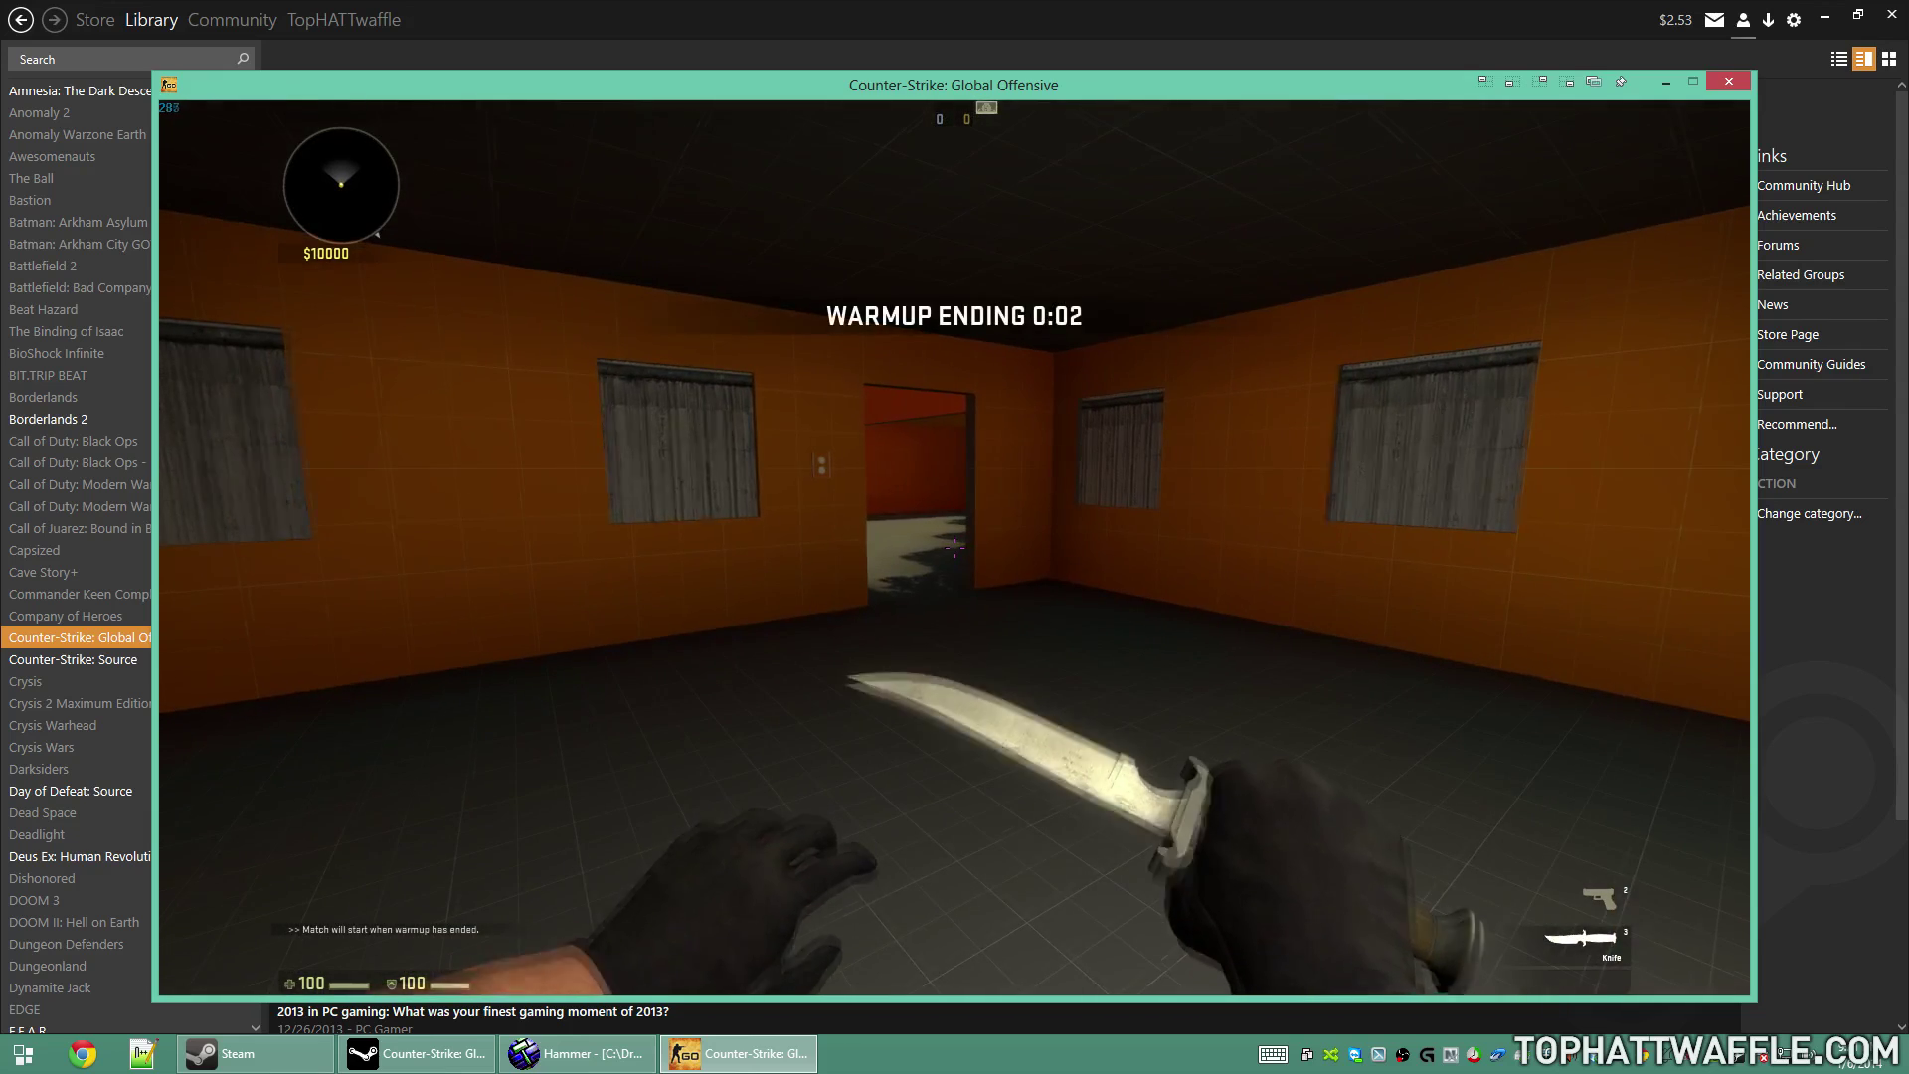
key(s)
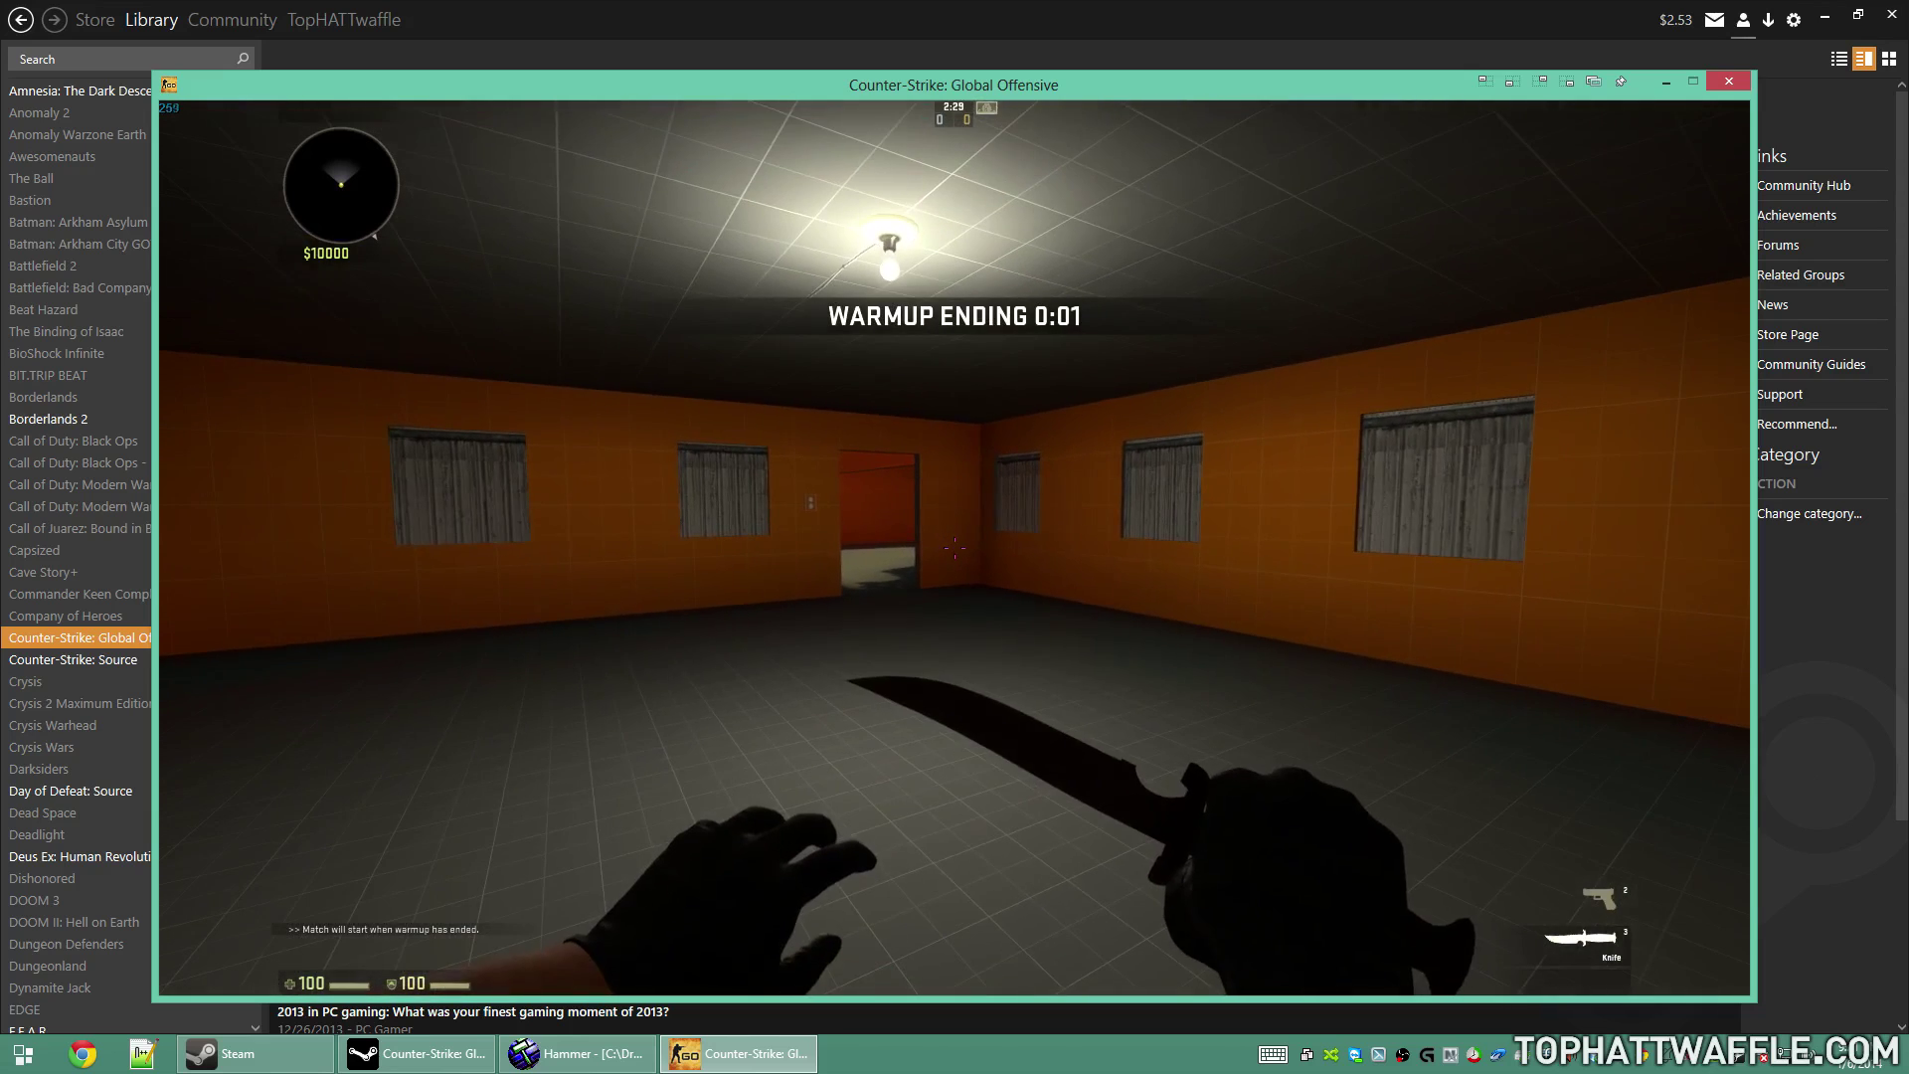
Set sv_cheats to 1 and run "ent_fire windows_98 open" in the developer console to reopen the window shutters
key(s)
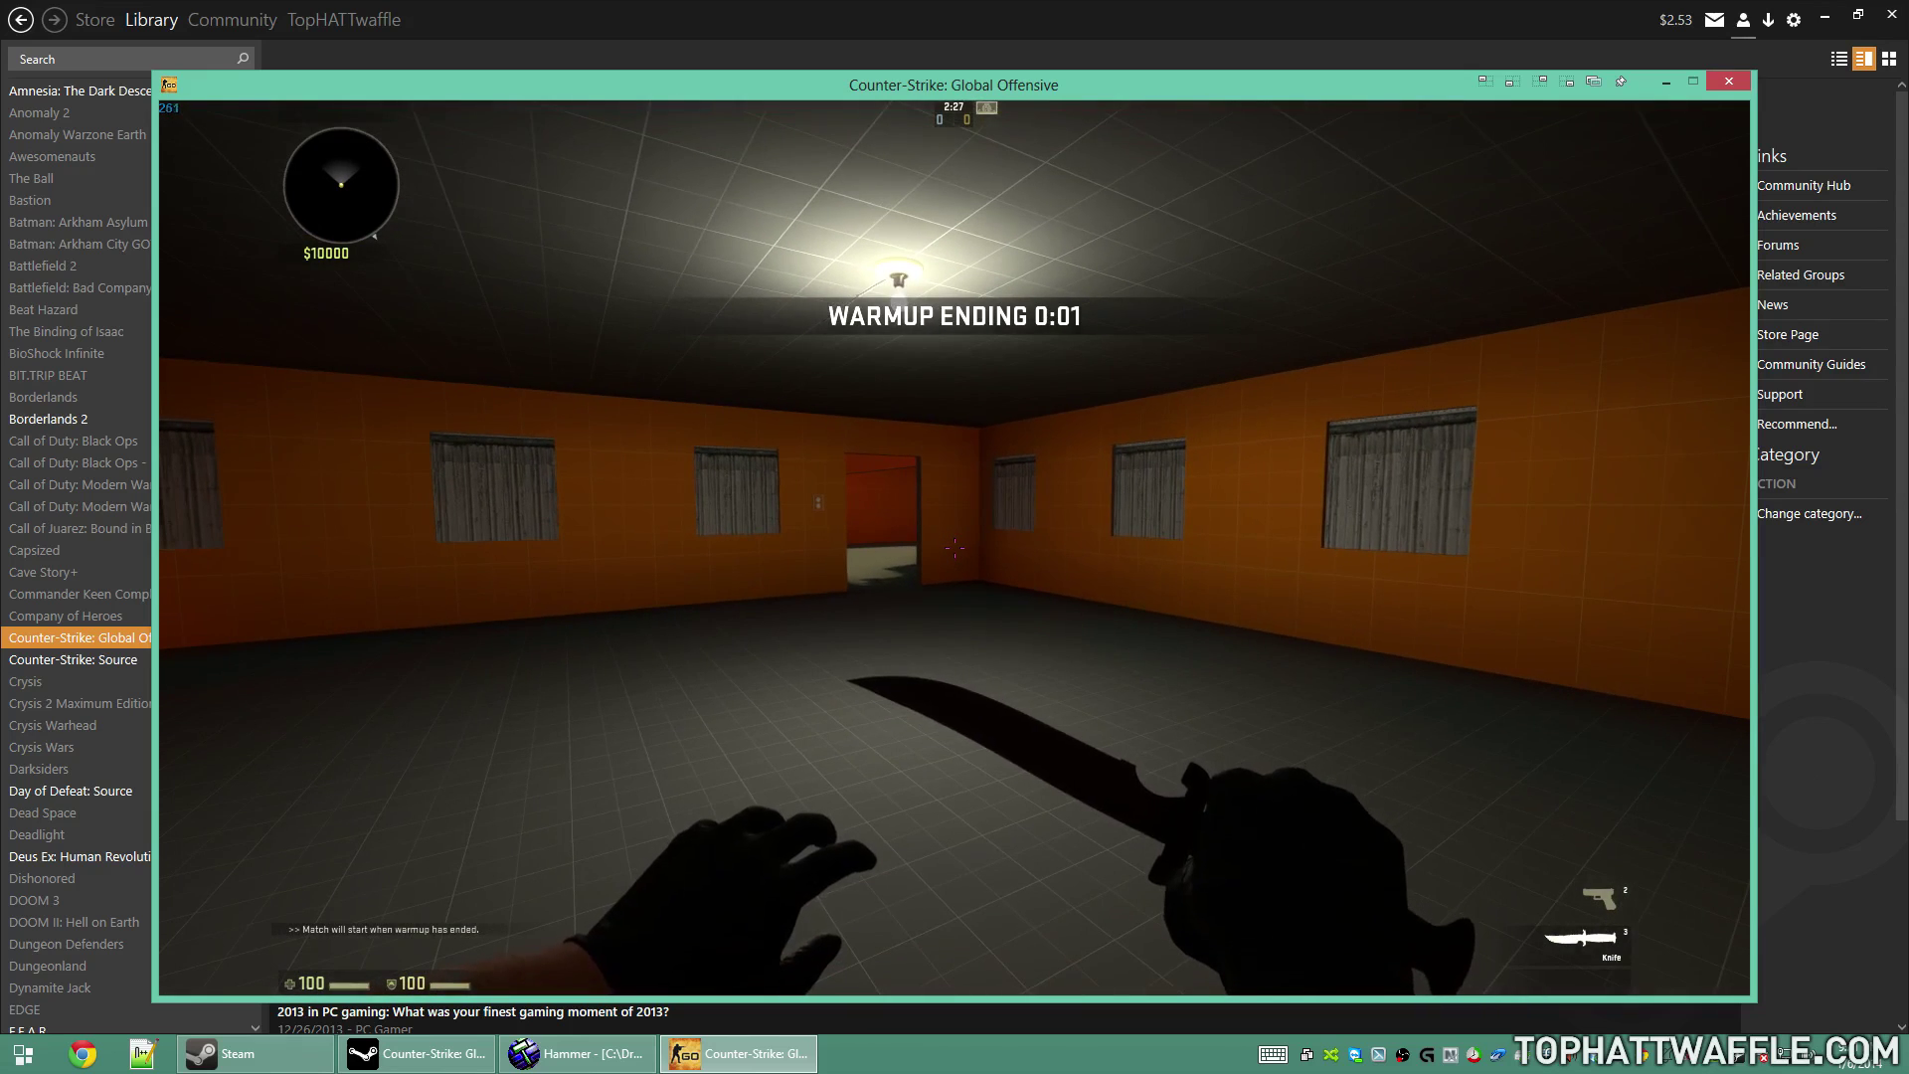
key(grave)
key(grave)
key(grave)
text(ent_fire win)
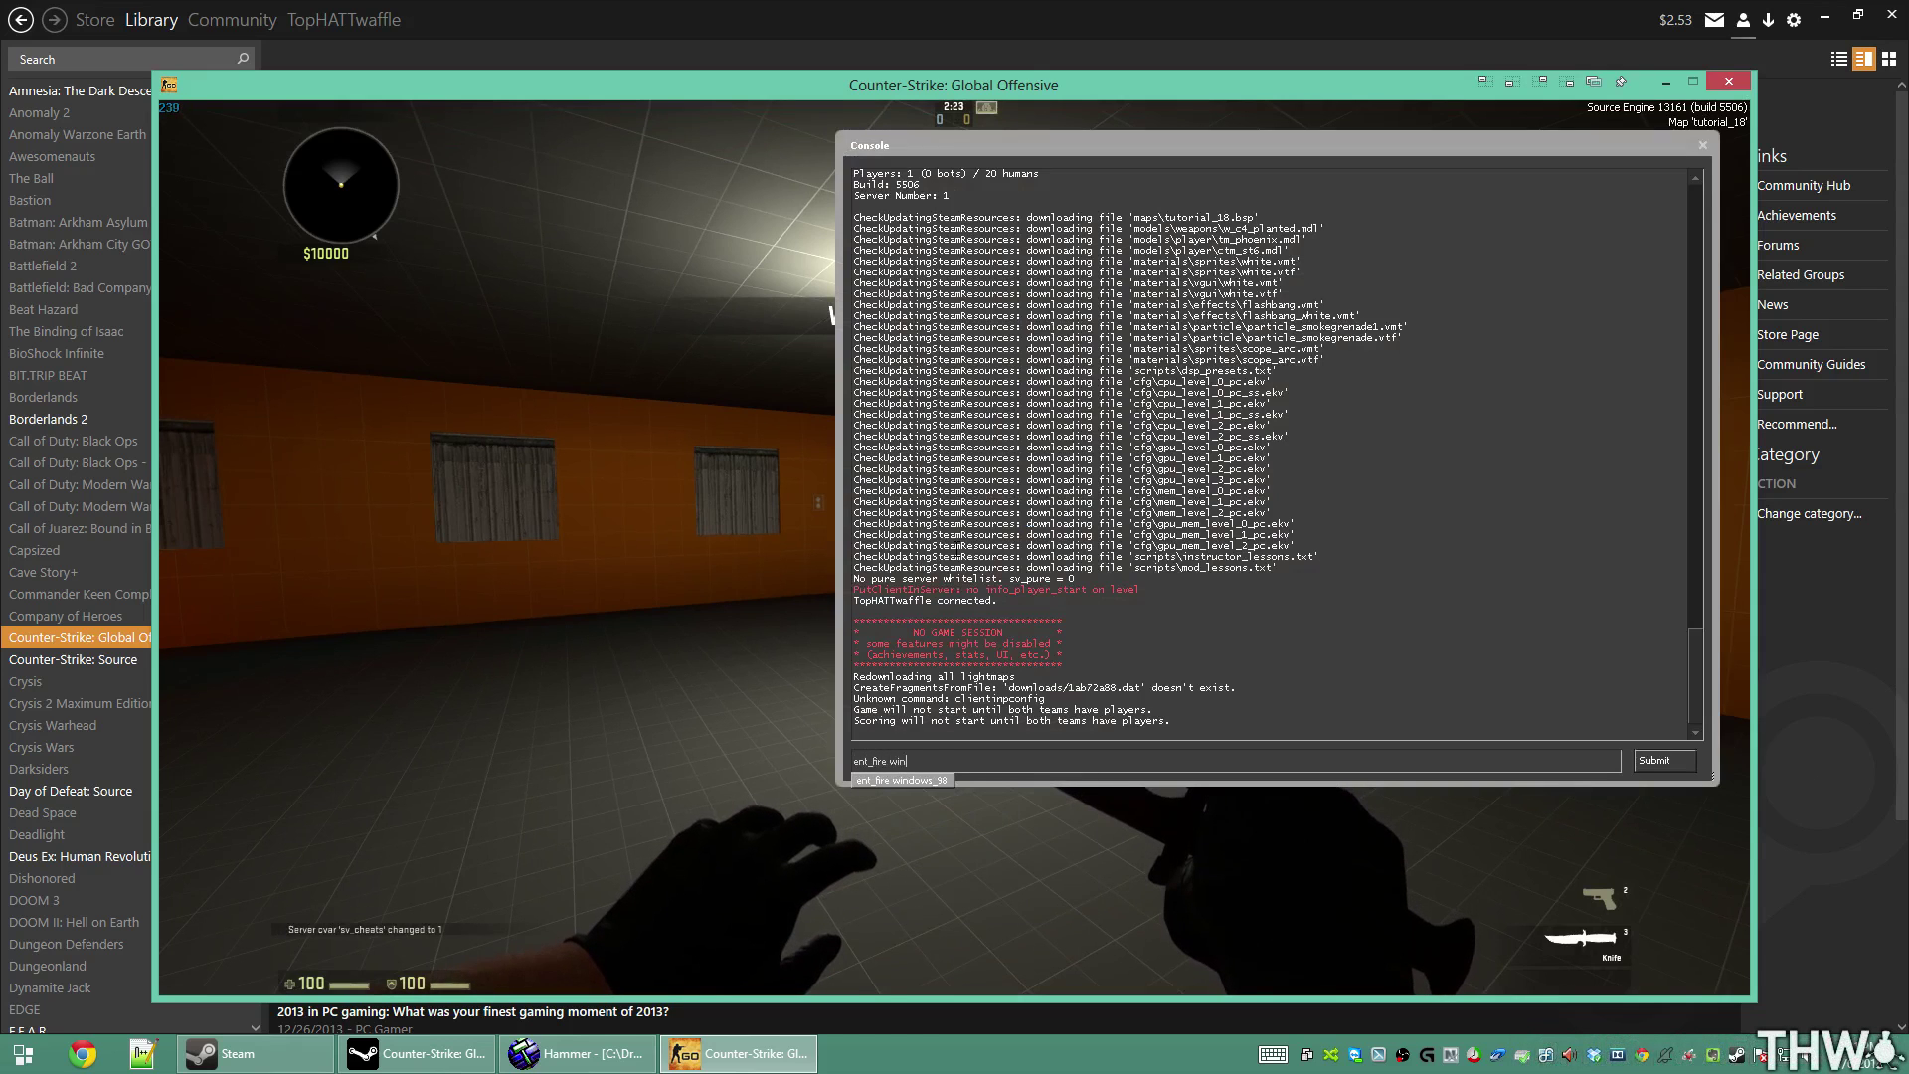
text(dows_98 open)
key(Return)
key(grave)
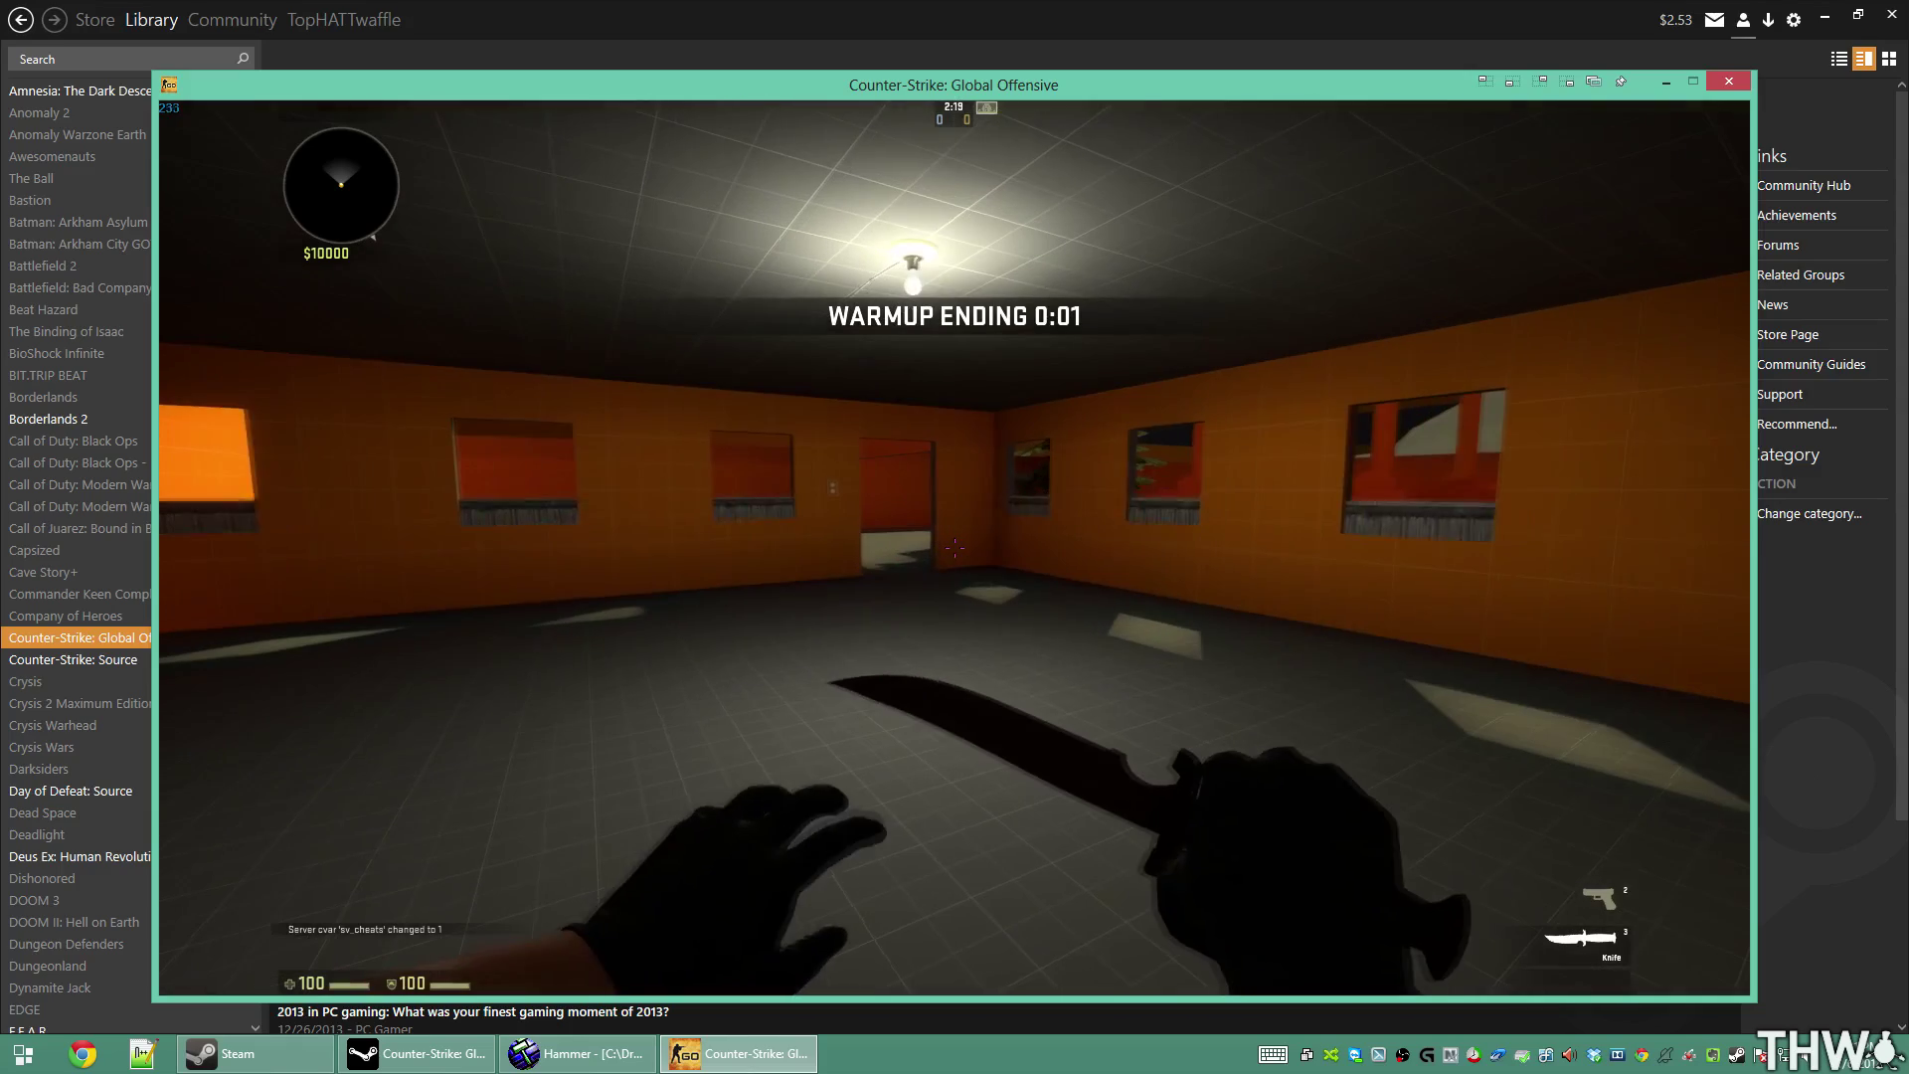
Activate the wall switch beside the doorway again and back away across the room to watch all the shutters move
key(w)
key(q)
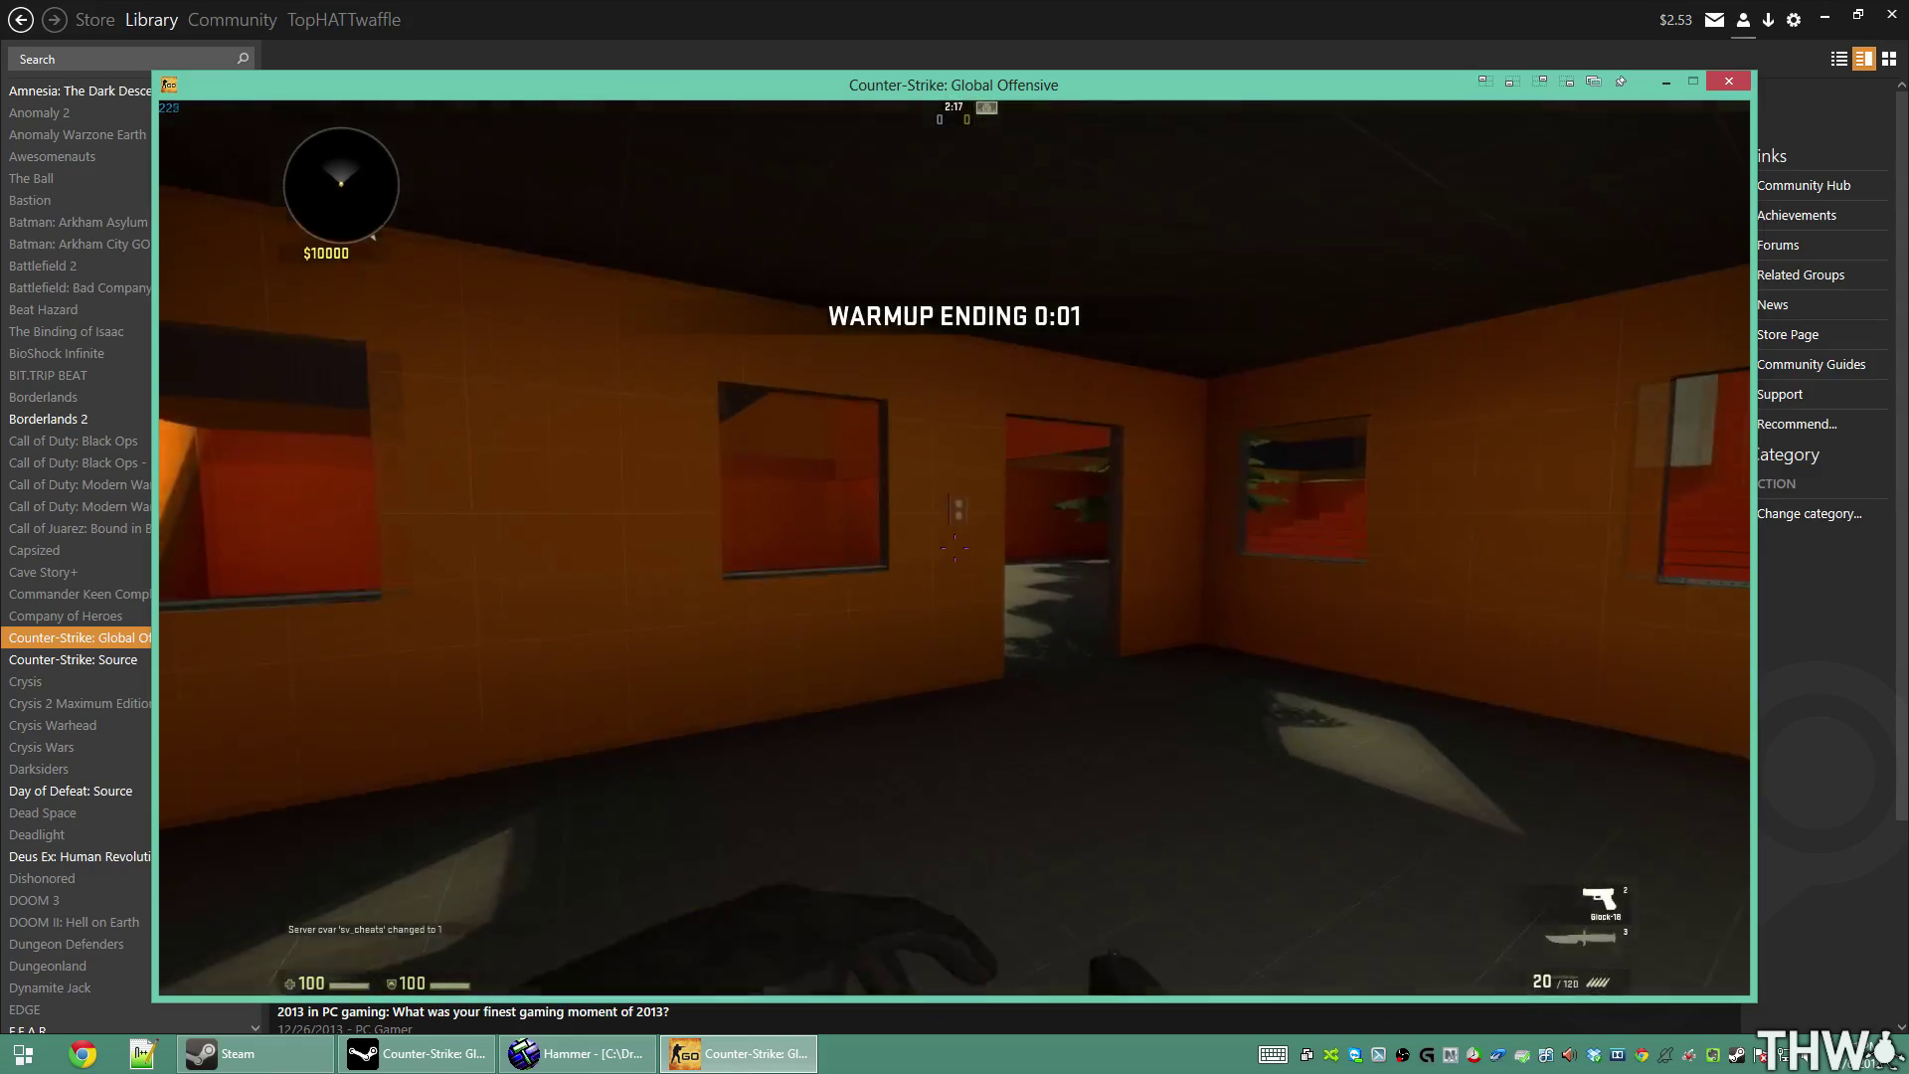
key(q)
key(s)
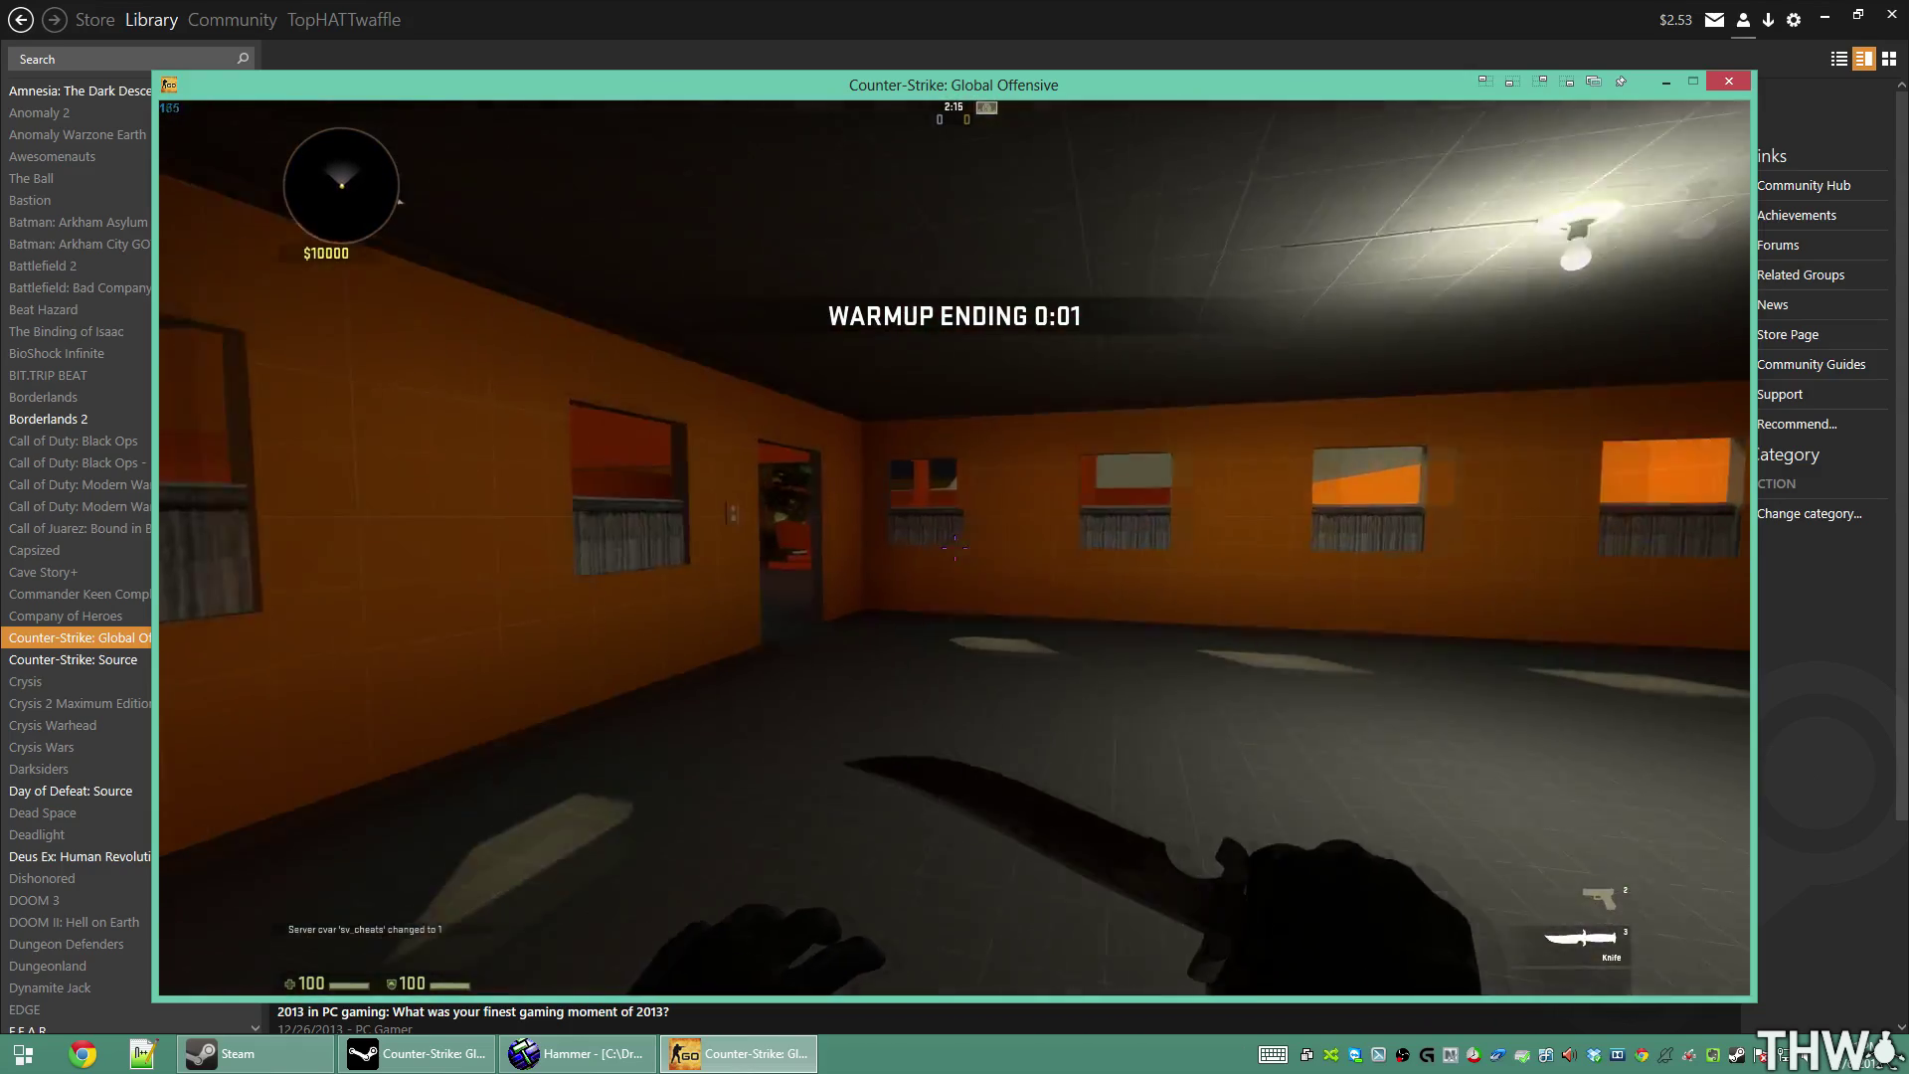
key(s)
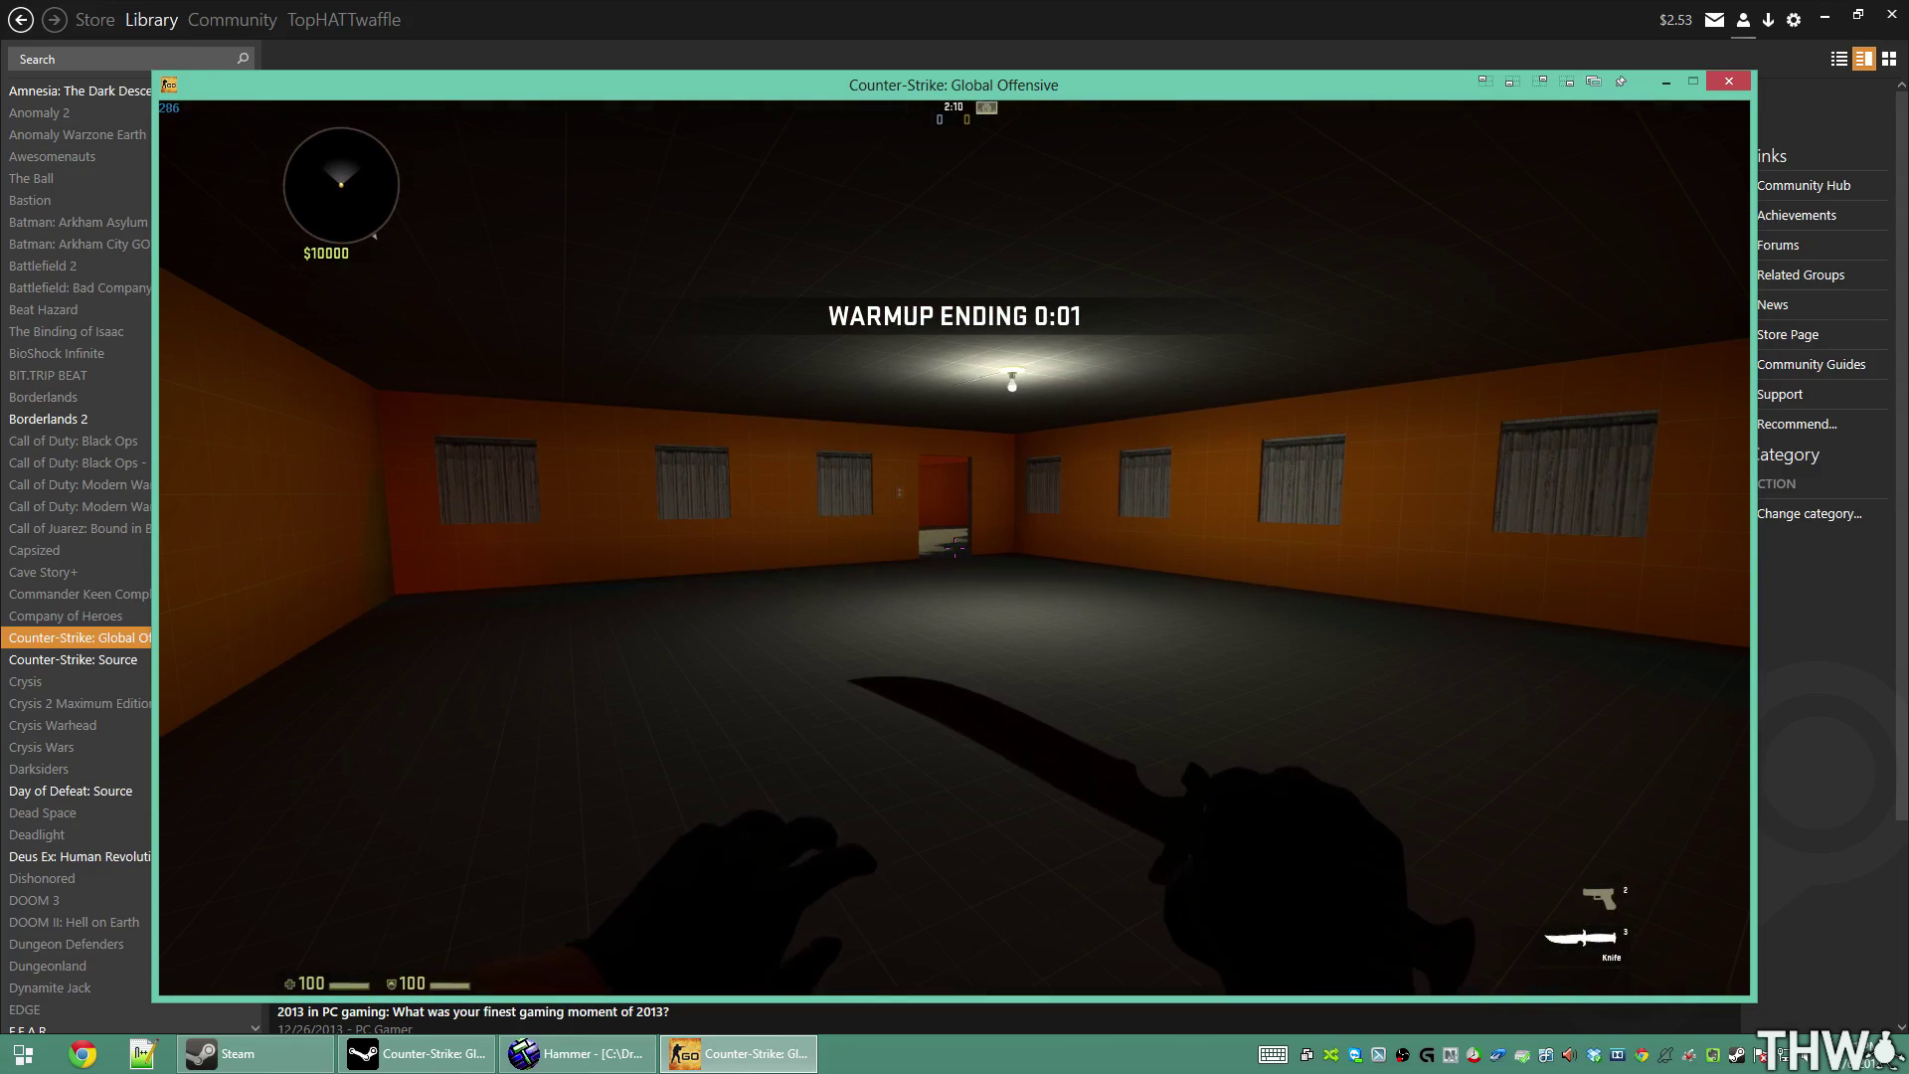